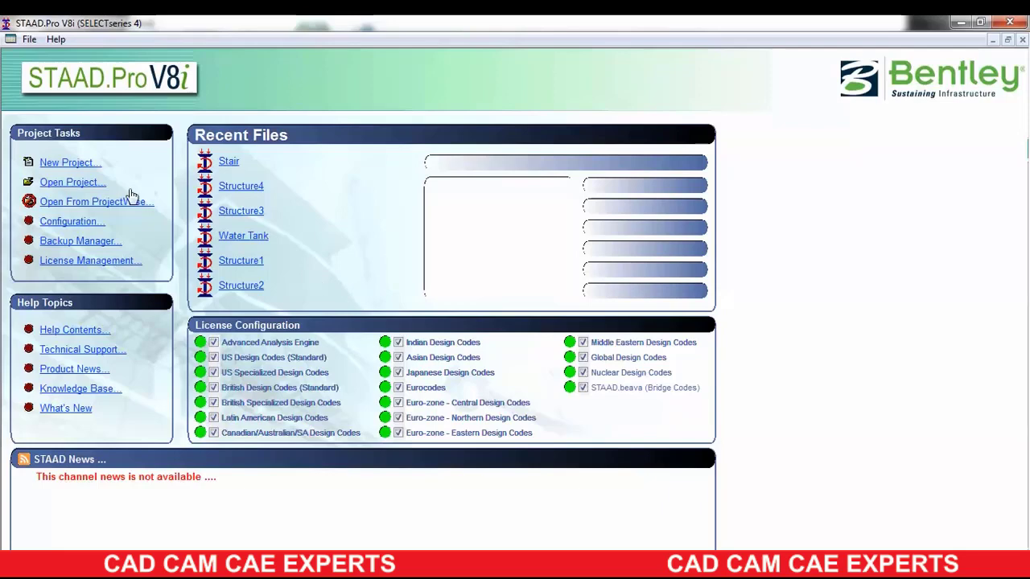
- Create a new Space project named Structure2 in meters and kilonewtons, overwriting the existing file and starting with Add Beam
{"action": "left_click", "coordinate": [61, 163]}
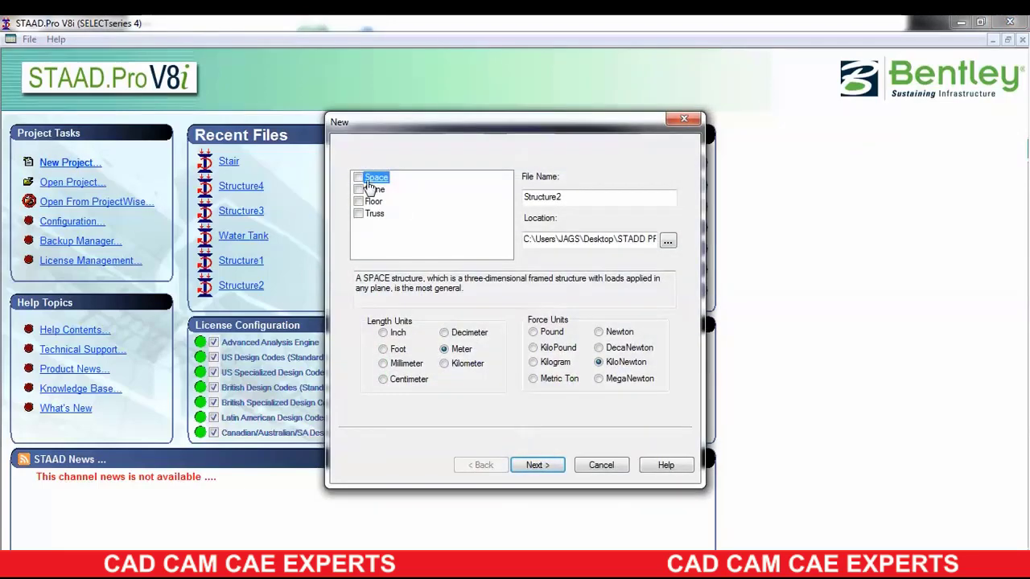
{"action": "left_click", "coordinate": [359, 177]}
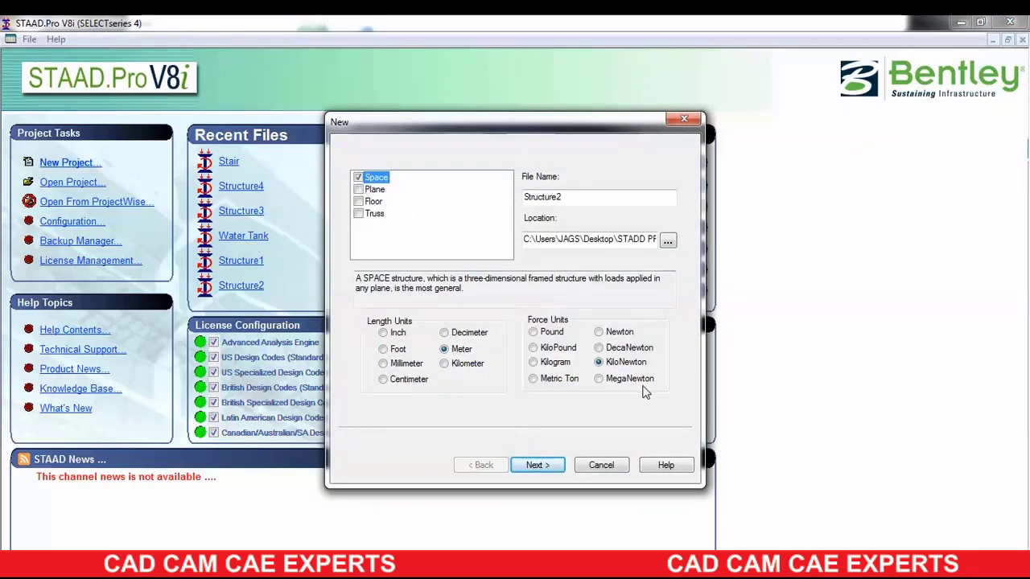
{"action": "left_click", "coordinate": [598, 363]}
{"action": "left_click", "coordinate": [537, 465]}
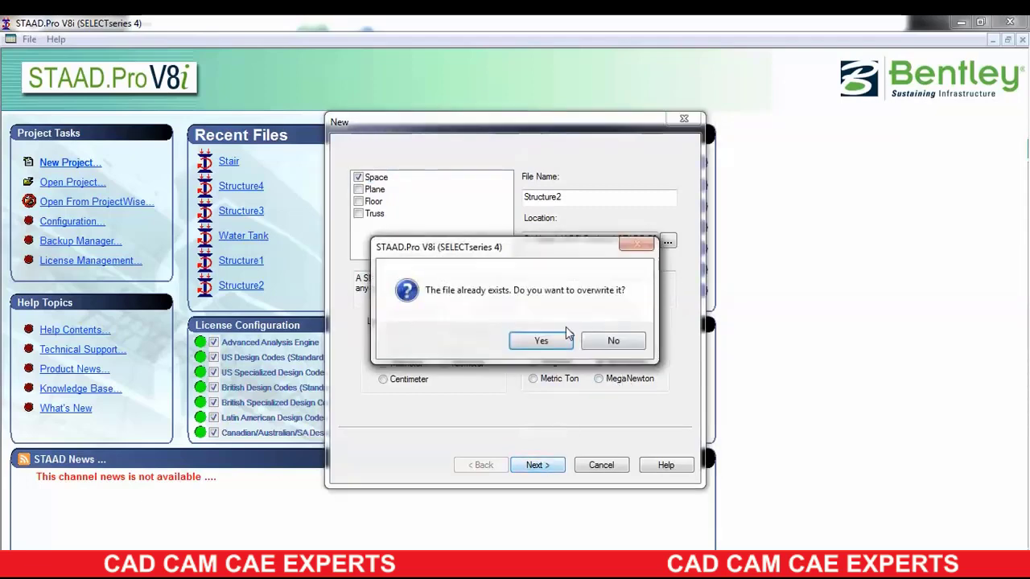
{"action": "left_click", "coordinate": [541, 340]}
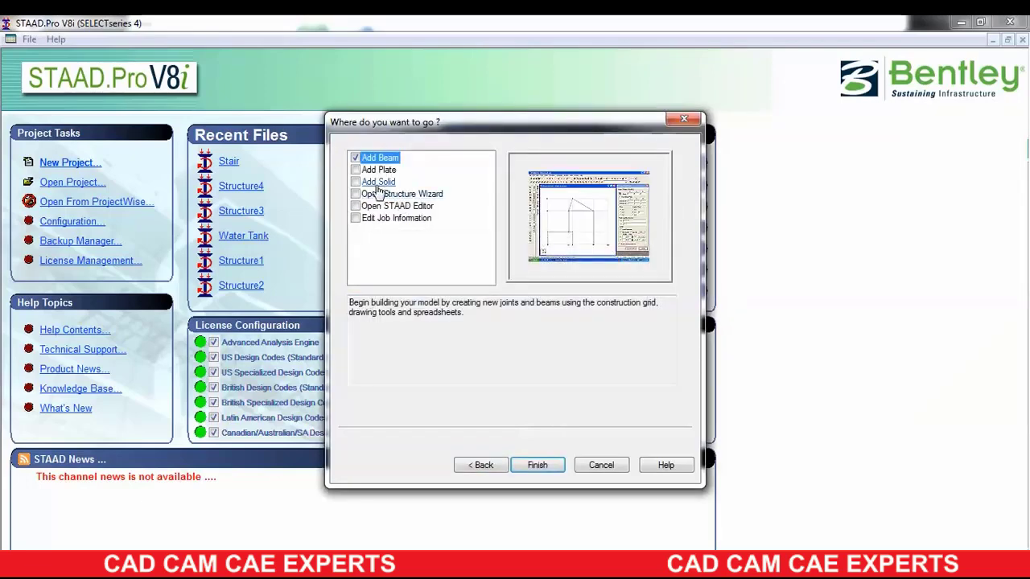
{"action": "left_click", "coordinate": [546, 466]}
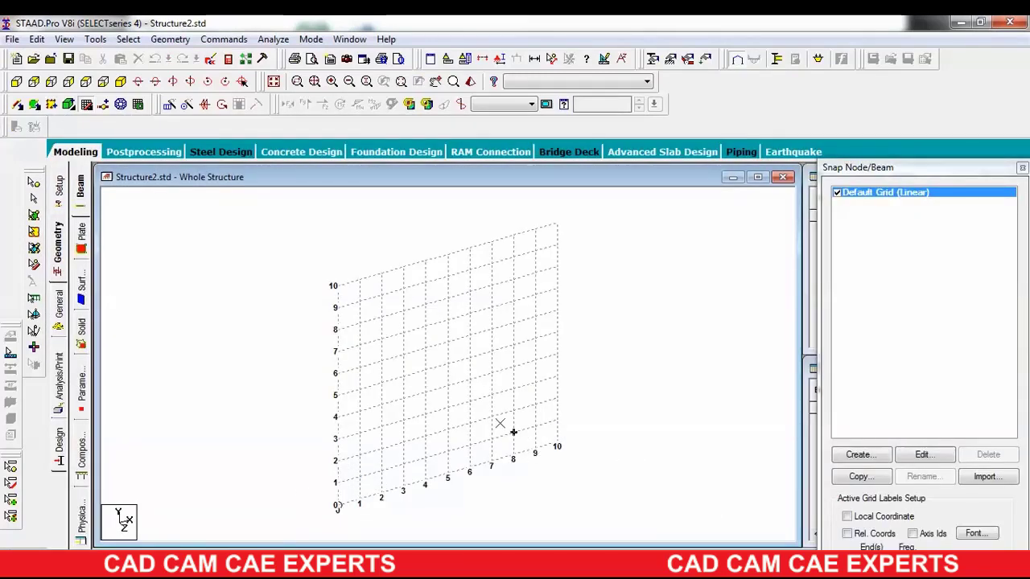
- Set the default linear grid's Y spacing to 0.5 m, keeping 10 construction lines
{"action": "left_click", "coordinate": [922, 454]}
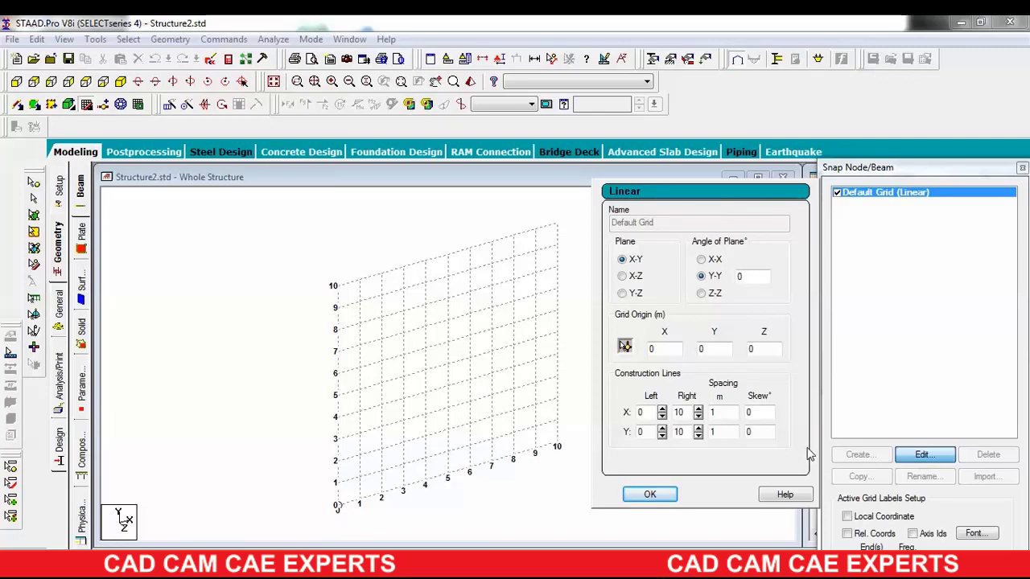
{"action": "left_click", "coordinate": [715, 433]}
{"action": "left_click", "coordinate": [650, 495]}
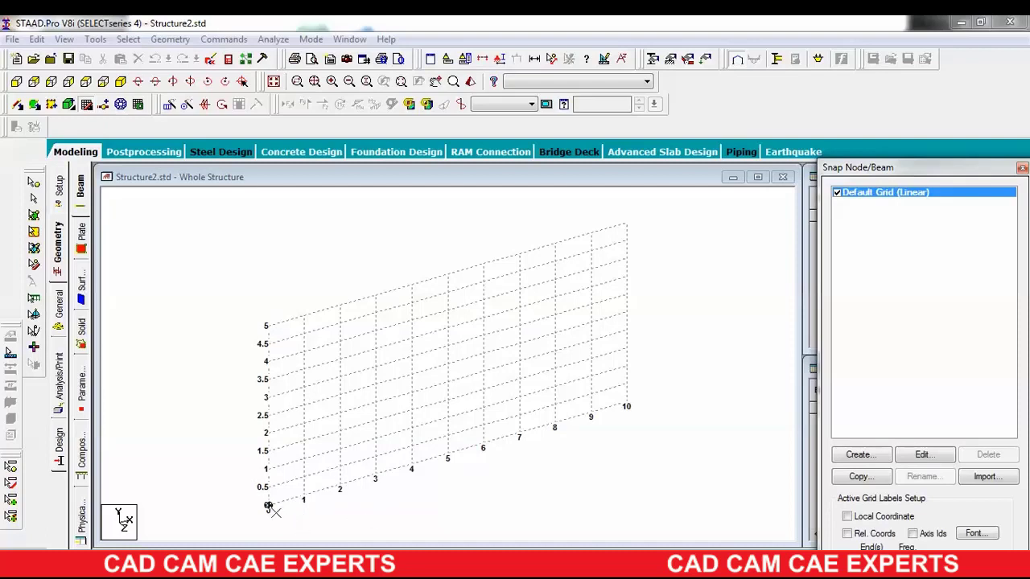
- Place nodes at the origin and at X 2 m, Y 1.5 m, and hide the default grid
{"action": "left_click", "coordinate": [268, 505]}
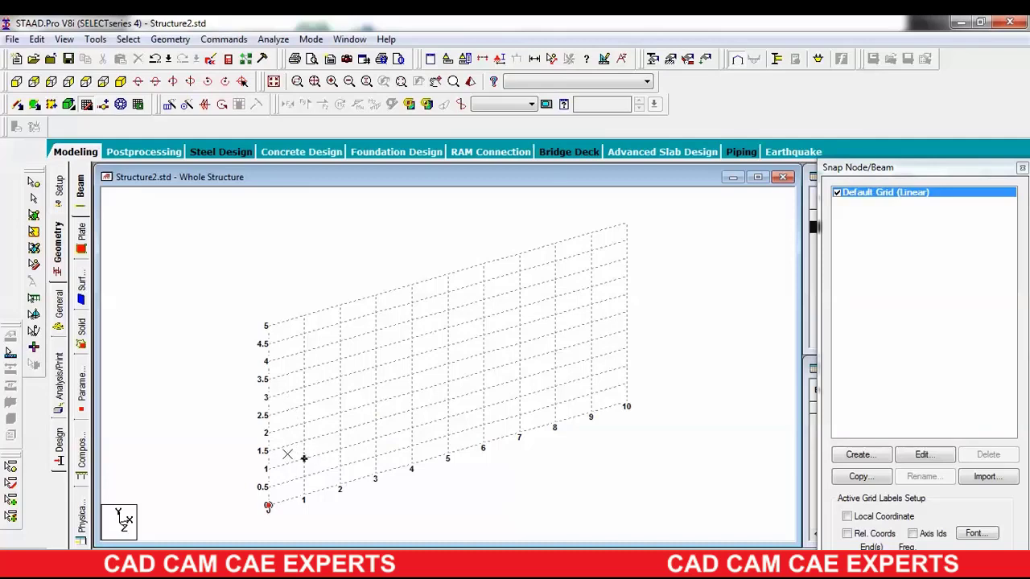
{"action": "left_click", "coordinate": [340, 432]}
{"action": "left_click", "coordinate": [341, 433]}
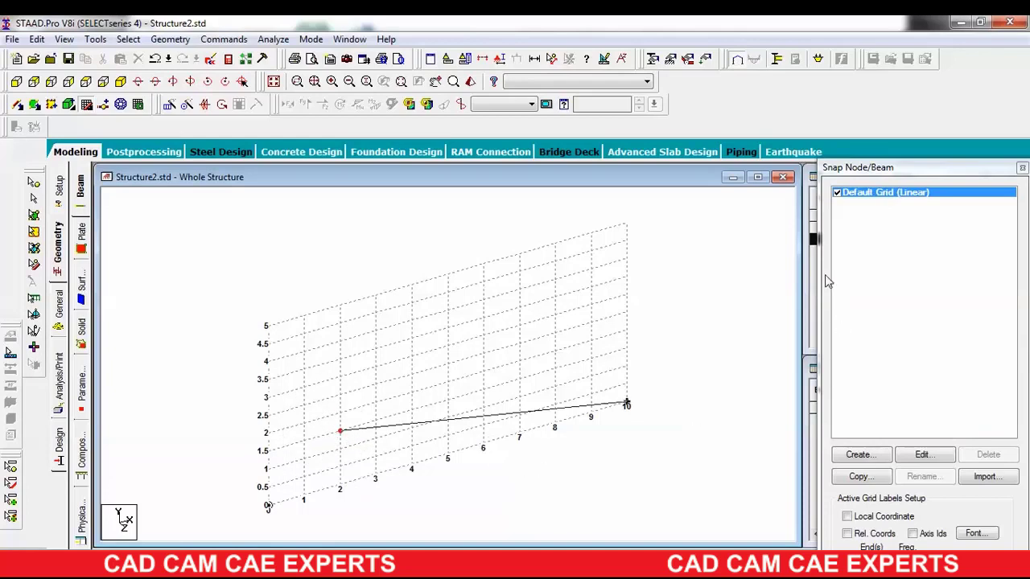
{"action": "left_click", "coordinate": [837, 193]}
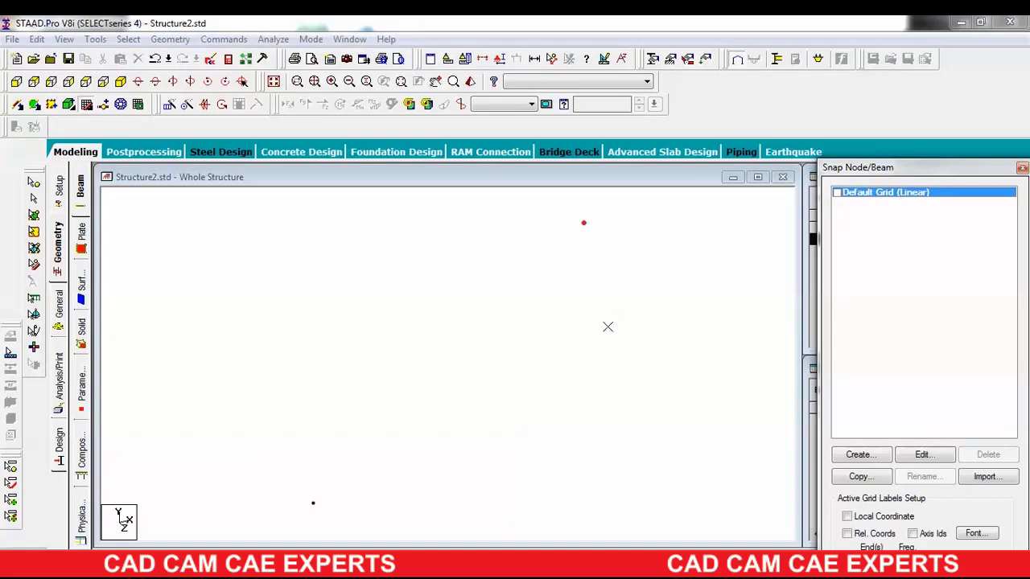
- Copy both nodes once by 1.5 m in the Z direction with Translational Repeat
{"action": "middle_click_drag", "start_coordinate": [577, 387], "coordinate": [566, 376]}
{"action": "scroll", "coordinate": [560, 380], "scroll_direction": "up", "scroll_amount": 1}
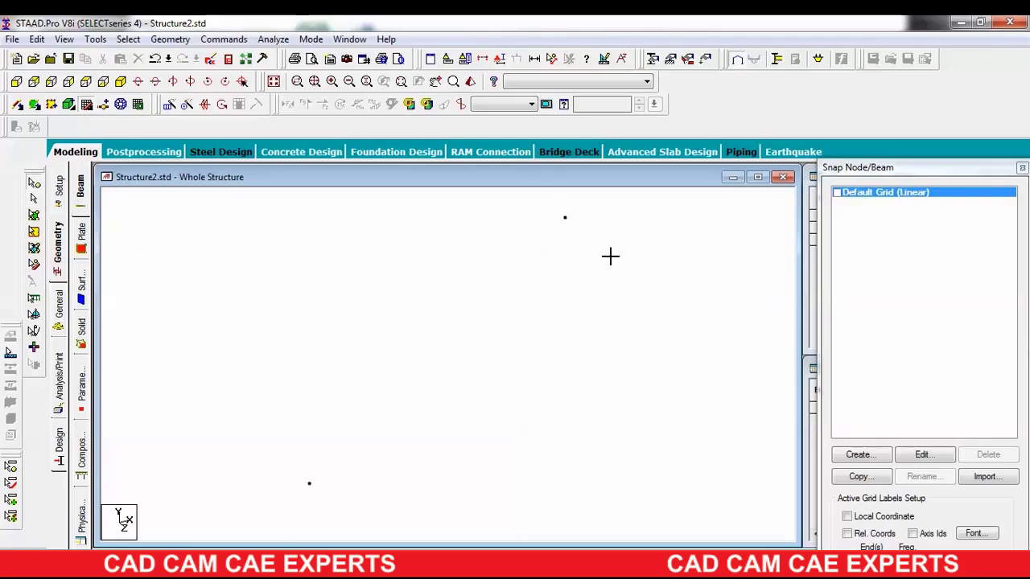
{"action": "left_click_drag", "start_coordinate": [610, 256], "coordinate": [693, 492]}
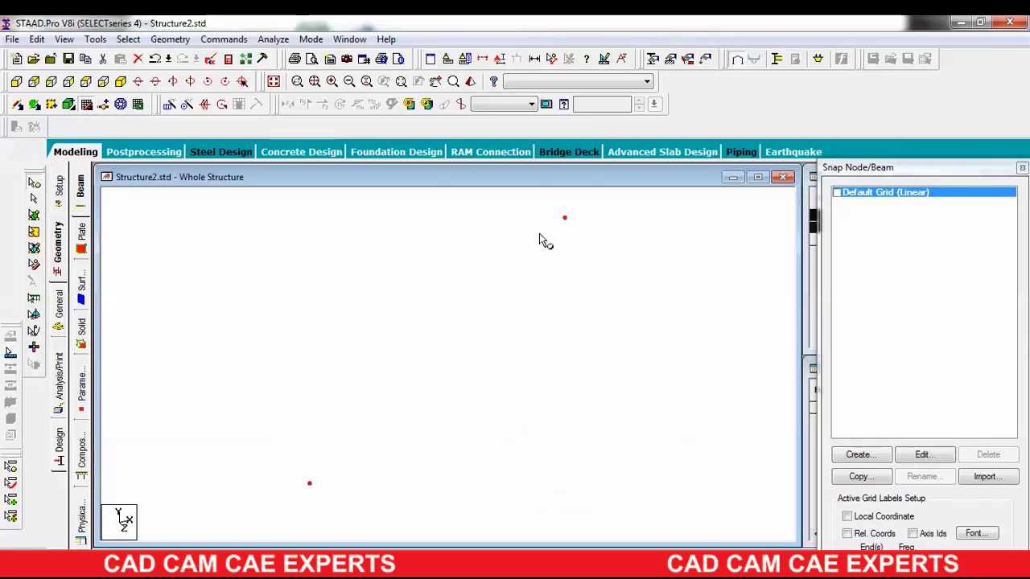
{"action": "left_click", "coordinate": [168, 104]}
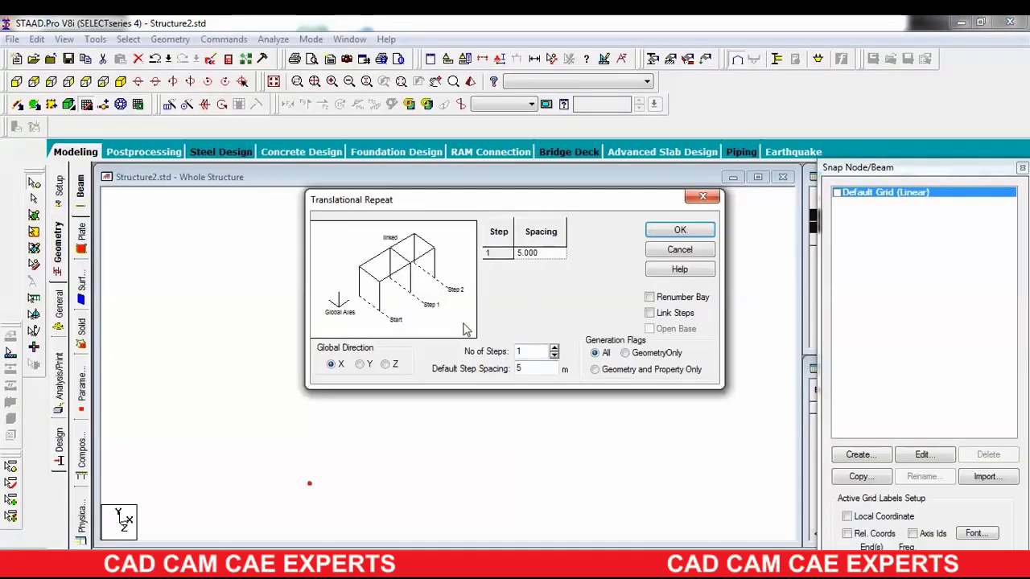
{"action": "left_click", "coordinate": [385, 364]}
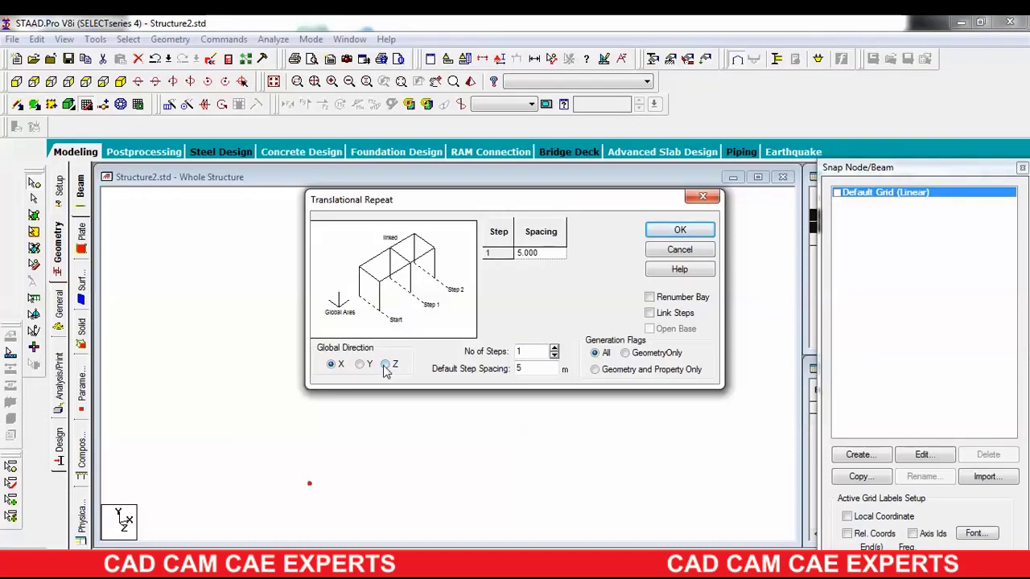
{"action": "double_click", "coordinate": [515, 370]}
{"action": "type", "text": "1.5"}
{"action": "left_click", "coordinate": [680, 231]}
{"action": "left_click", "coordinate": [565, 395]}
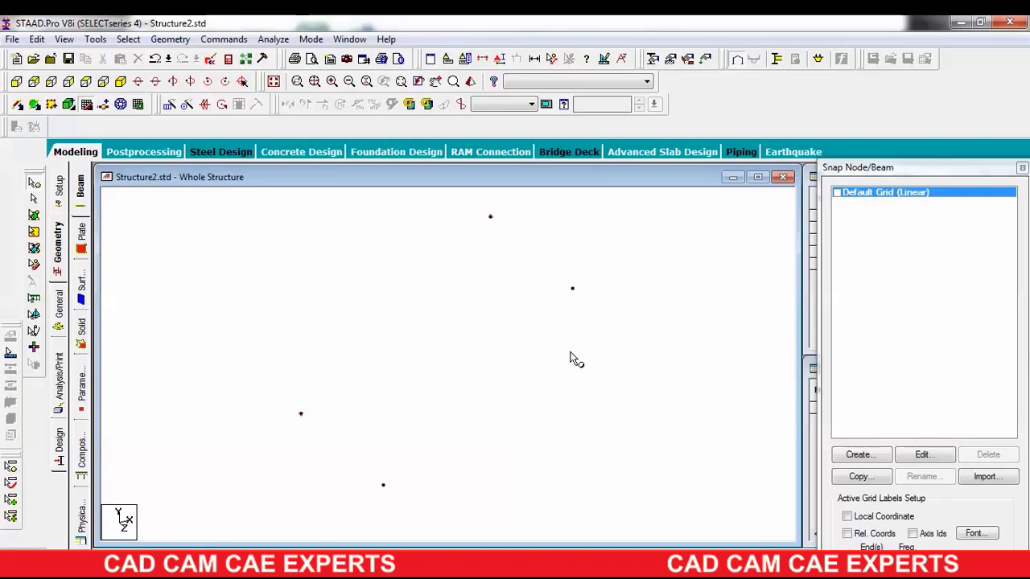
- Check the gap in the Paint stair sketch and copy the front upper node 0.15 m in Z with Translational Repeat
{"action": "key", "text": "alt+Tab"}
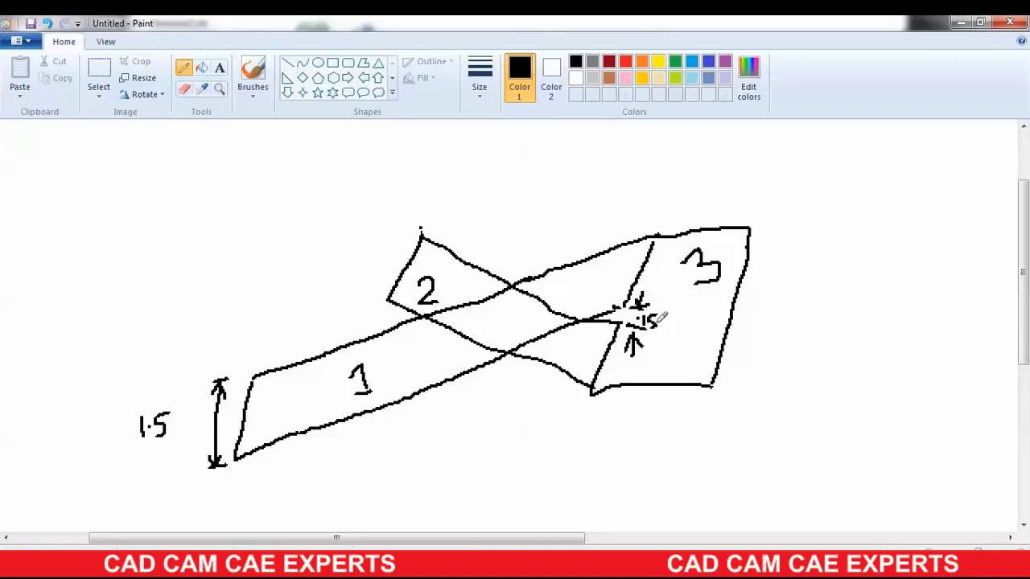
{"action": "key", "text": "alt+Tab"}
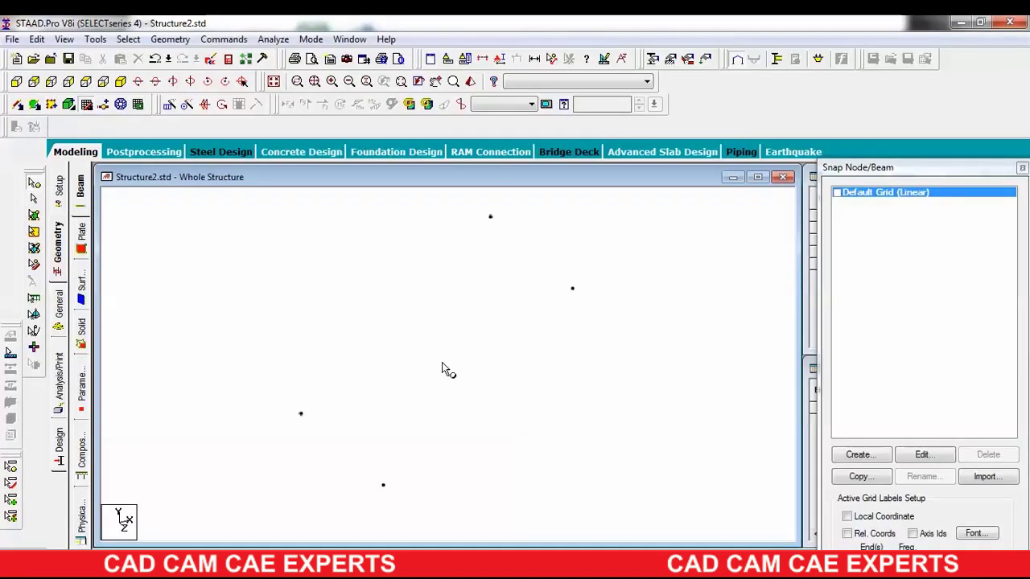
{"action": "left_click_drag", "start_coordinate": [558, 278], "coordinate": [584, 304]}
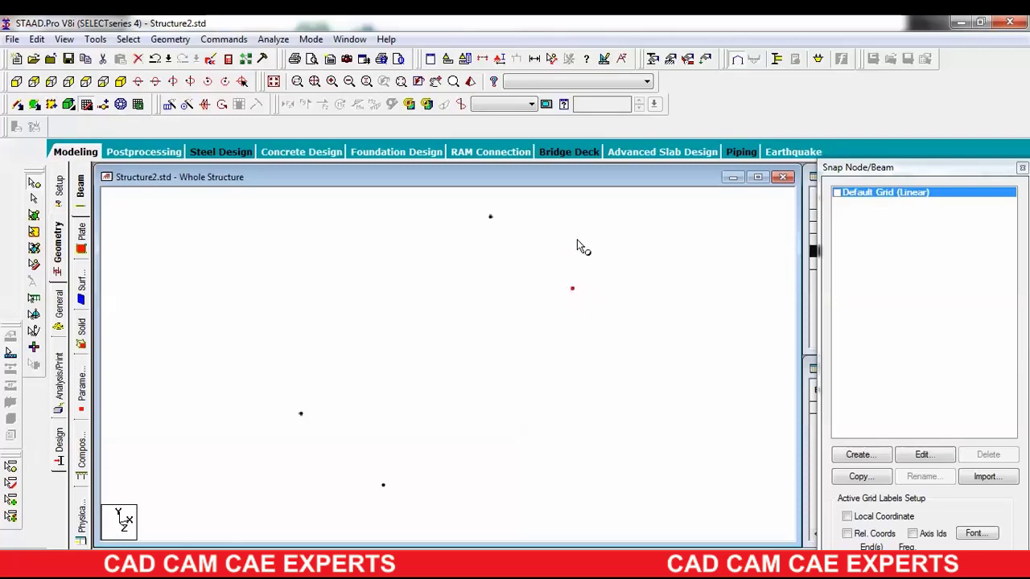
{"action": "left_click", "coordinate": [169, 104]}
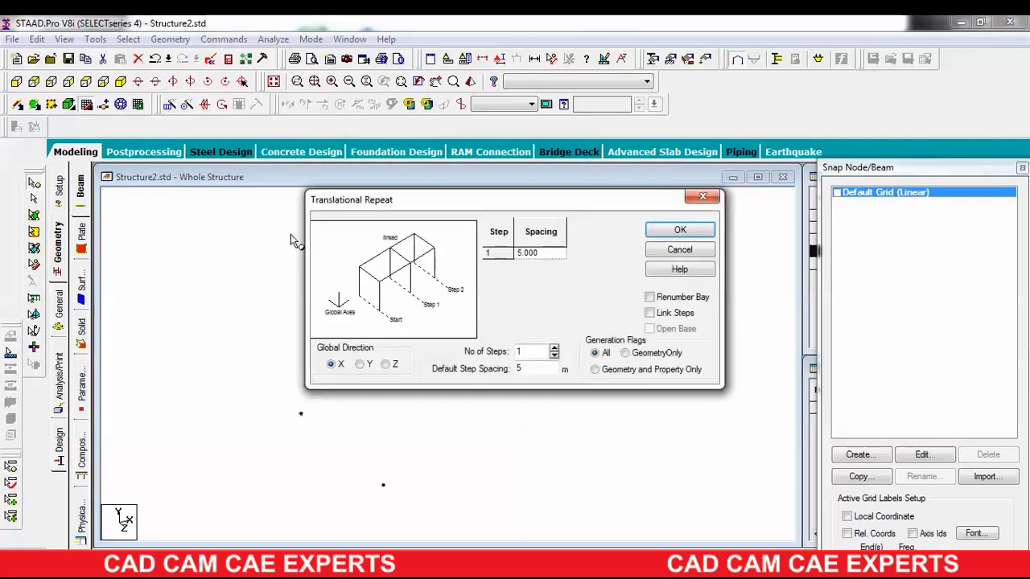
{"action": "left_click", "coordinate": [385, 364]}
{"action": "left_click_drag", "start_coordinate": [524, 368], "coordinate": [505, 367]}
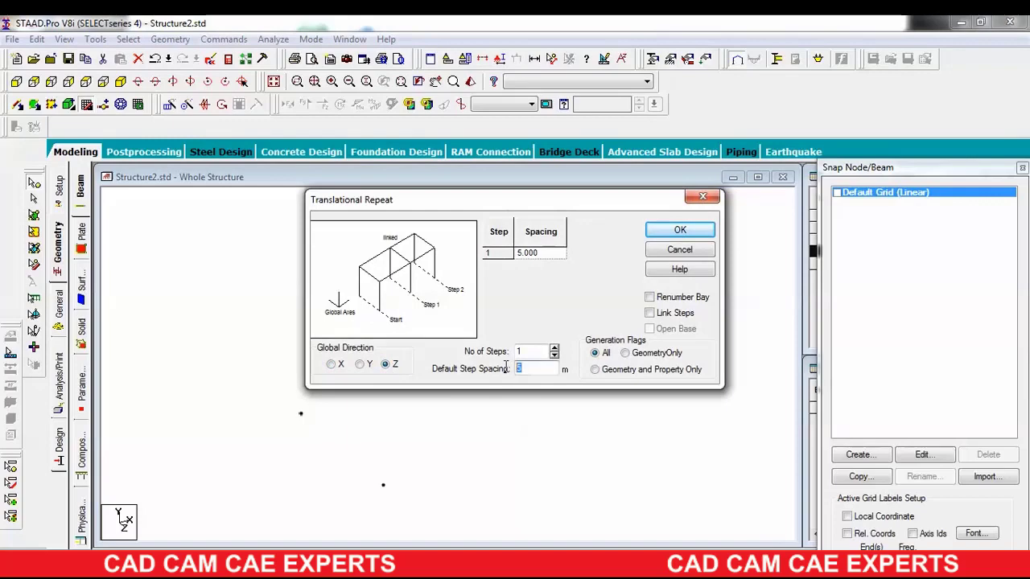
{"action": "type", "text": "0.15"}
{"action": "left_click", "coordinate": [680, 230]}
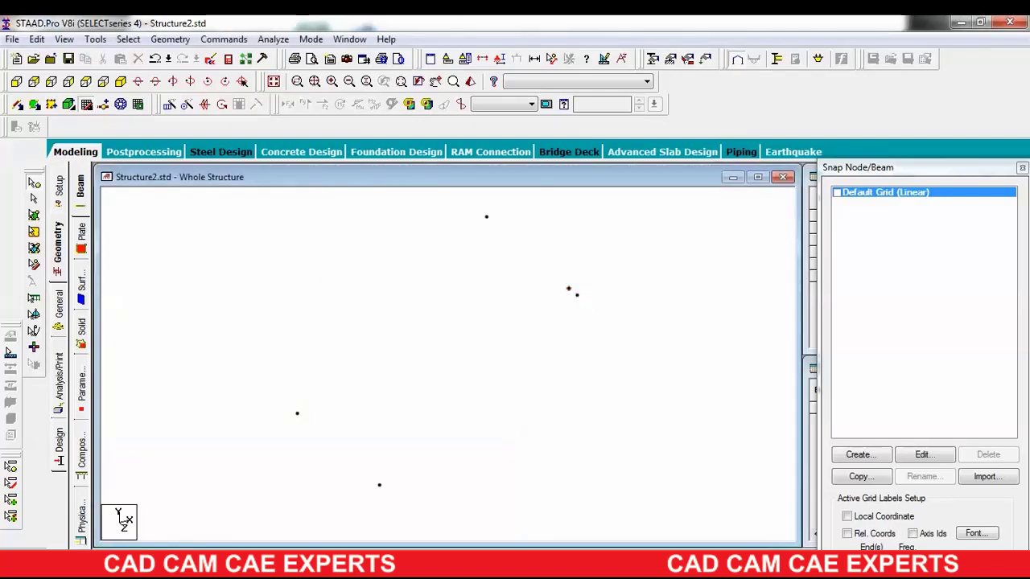
- Copy the front node of the closely spaced upper pair by 1.5 m in Z with Translational Repeat
{"action": "mouse_move", "coordinate": [533, 568]}
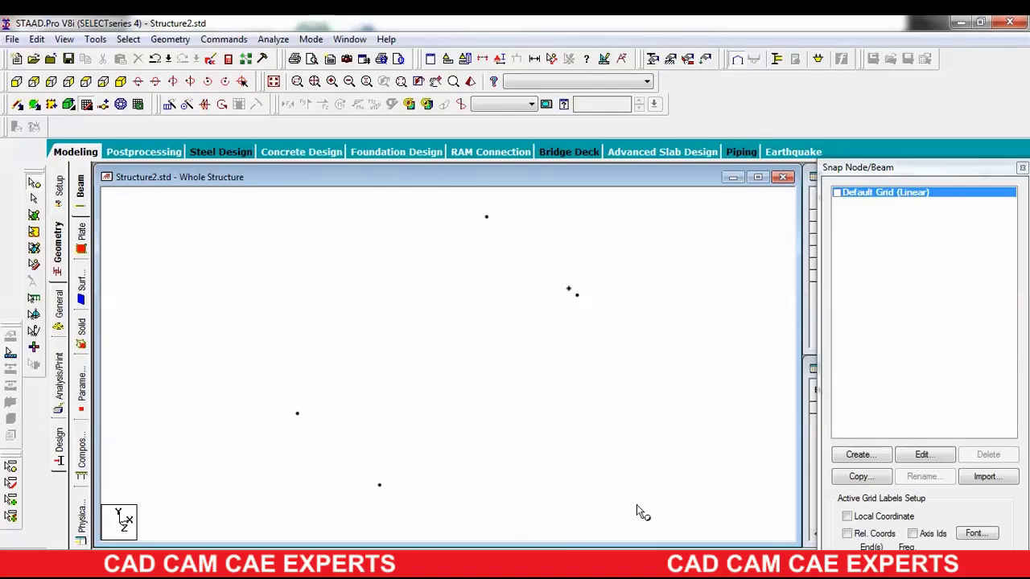
{"action": "left_click", "coordinate": [533, 567]}
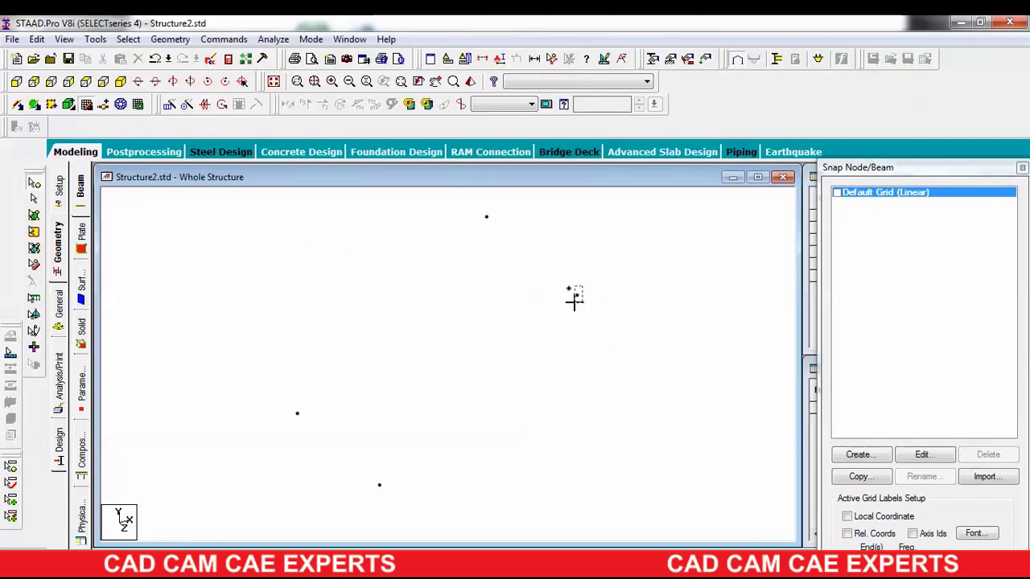
{"action": "left_click", "coordinate": [576, 295]}
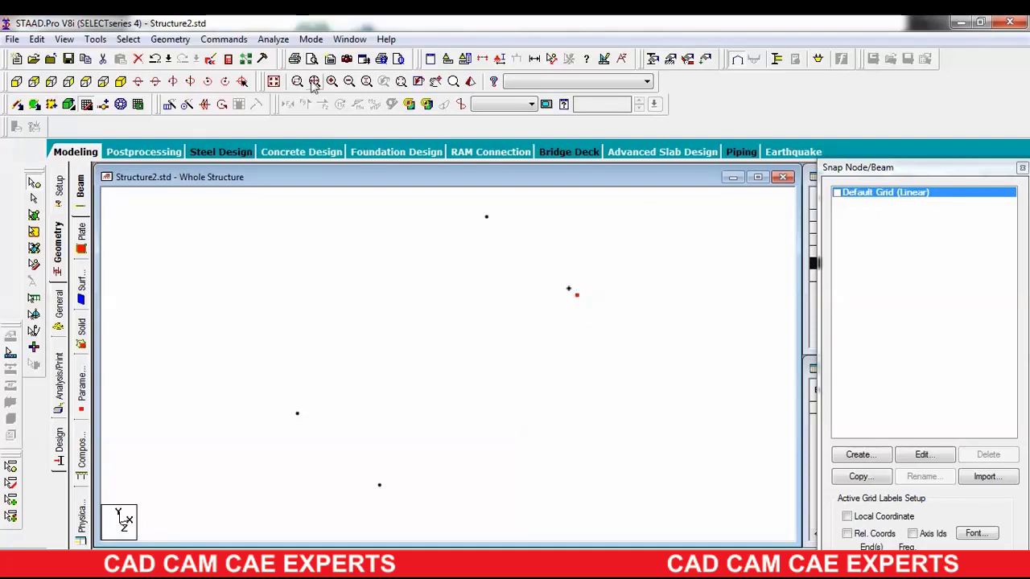
{"action": "left_click", "coordinate": [169, 104]}
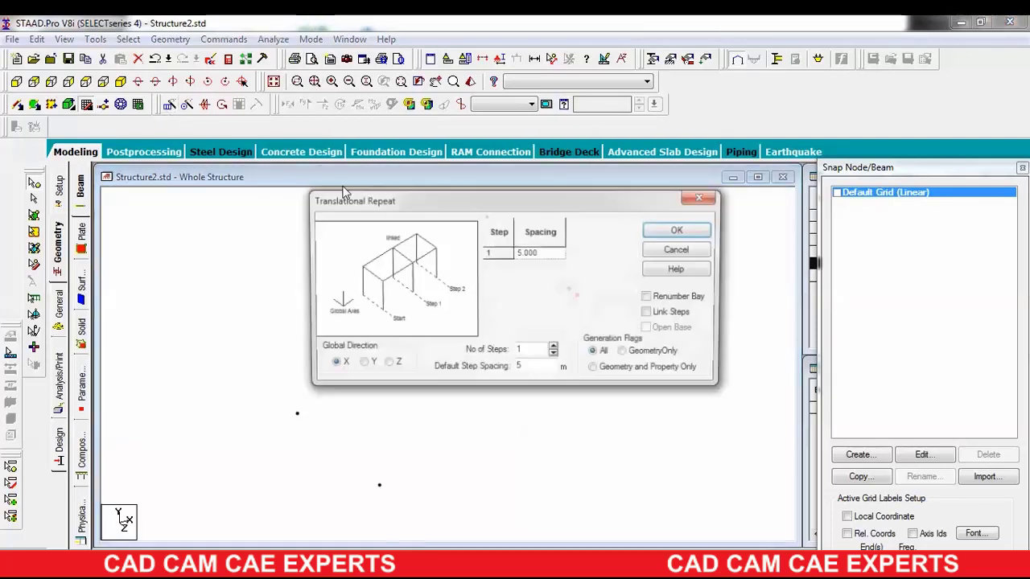
{"action": "left_click", "coordinate": [391, 364]}
{"action": "double_click", "coordinate": [519, 369]}
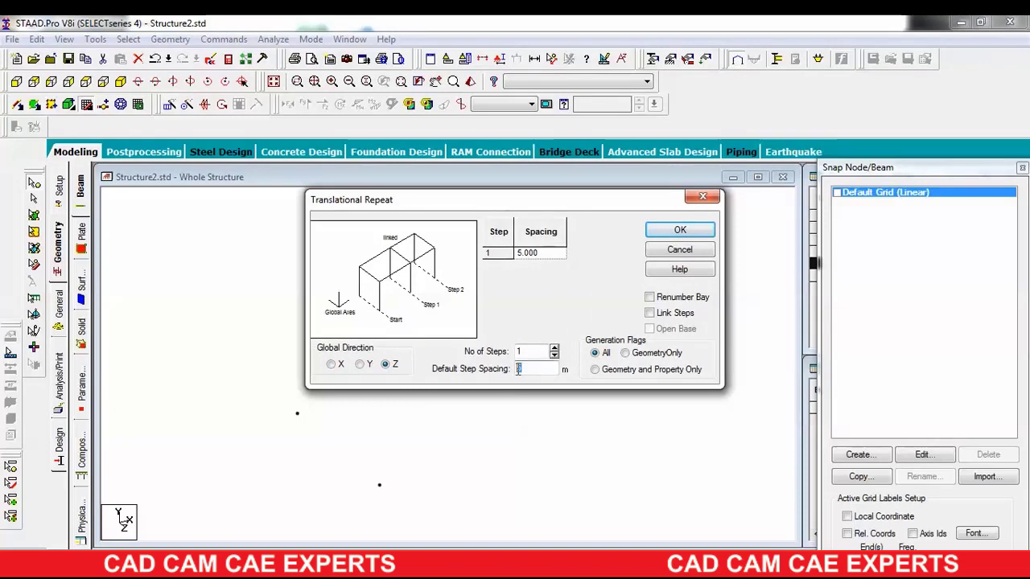
{"action": "type", "text": "1.5"}
{"action": "left_click", "coordinate": [680, 230]}
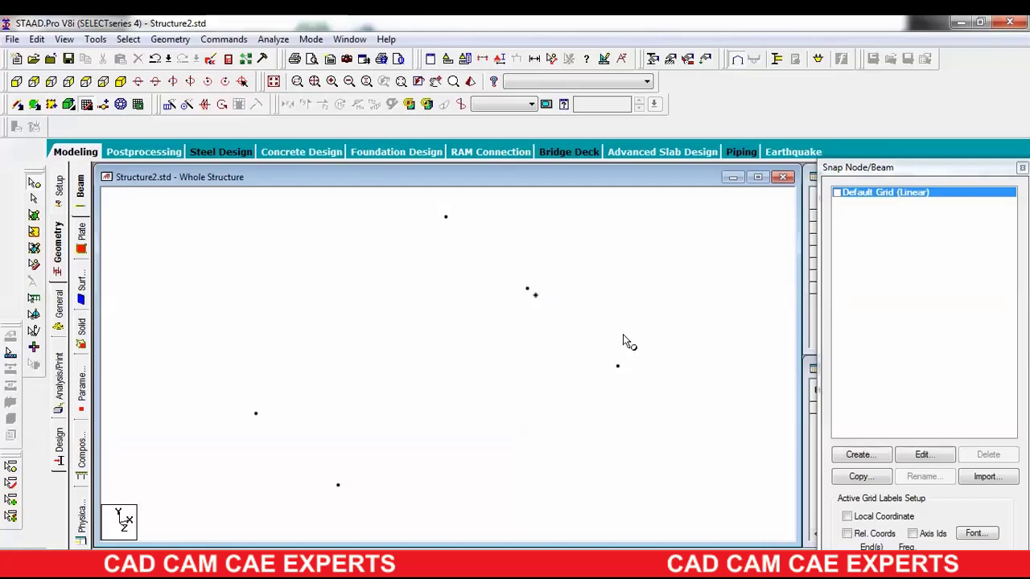
- Copy the upper level's rear, front and forward gap nodes 1.5 m in X with Translational Repeat to lay out the landing
{"action": "left_click", "coordinate": [445, 217]}
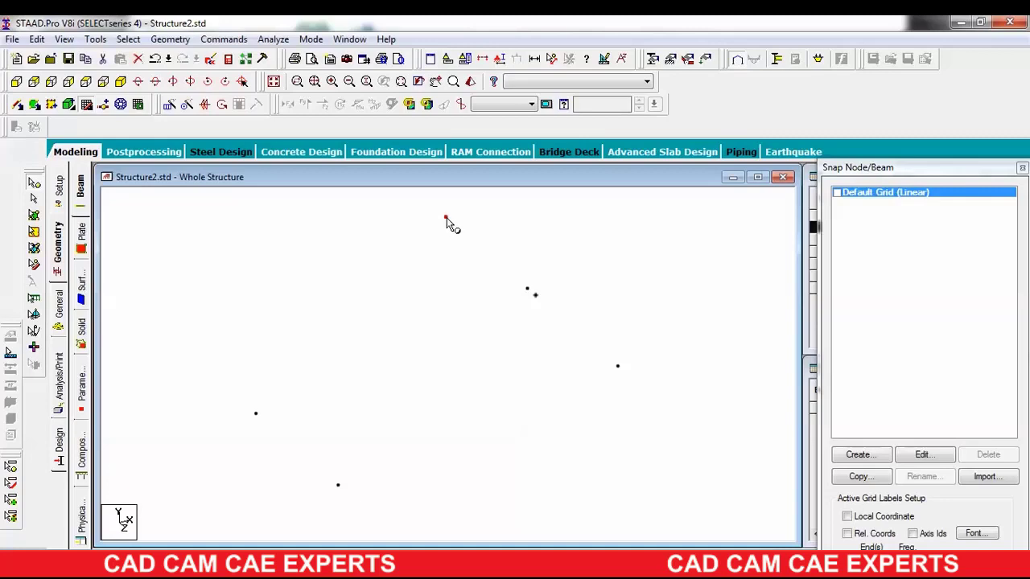
{"action": "left_click", "coordinate": [536, 296], "text": "ctrl"}
{"action": "left_click", "coordinate": [618, 367], "text": "ctrl"}
{"action": "key", "text": "alt+Tab"}
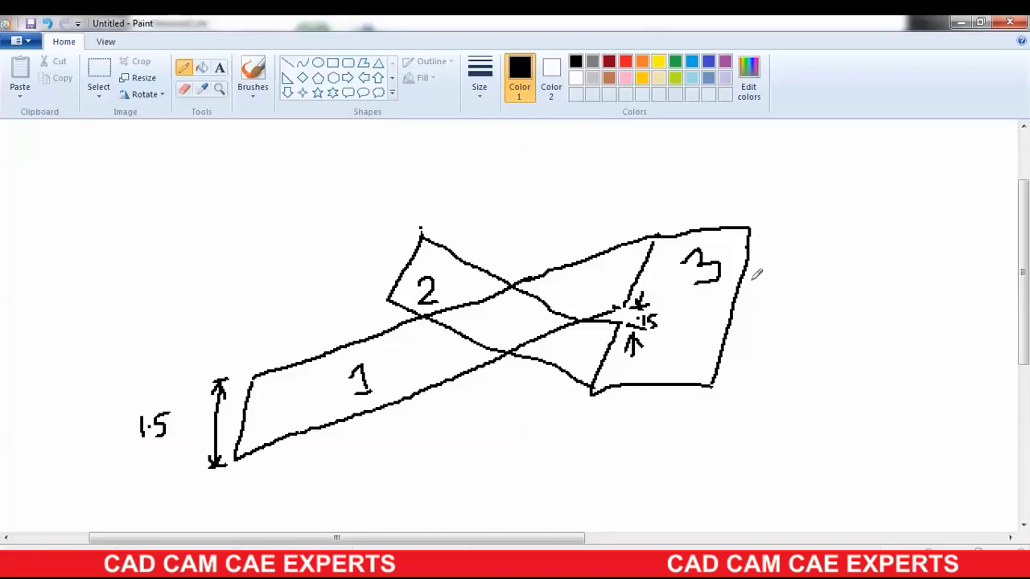
{"action": "key", "text": "alt+Tab"}
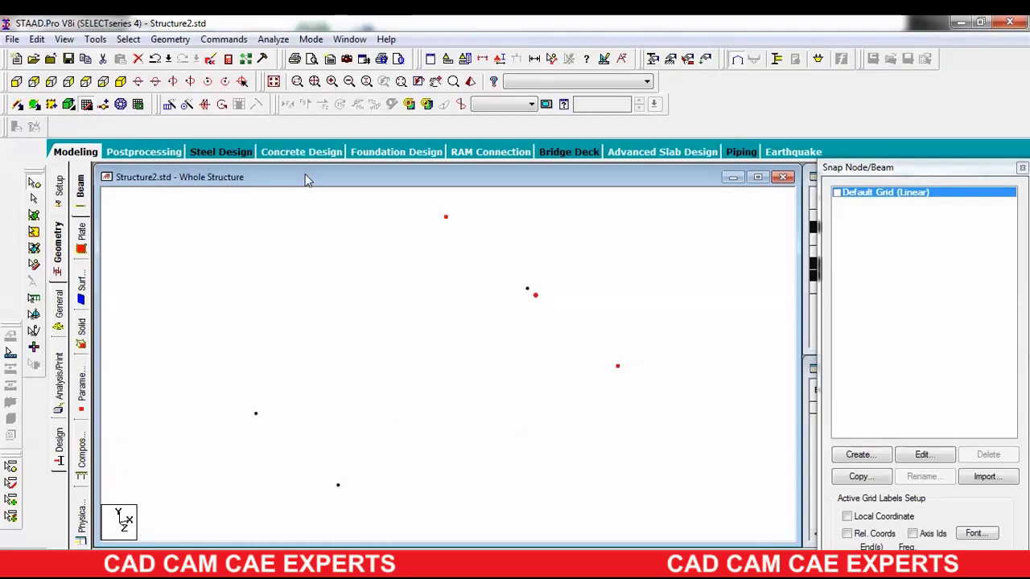
{"action": "left_click", "coordinate": [169, 105]}
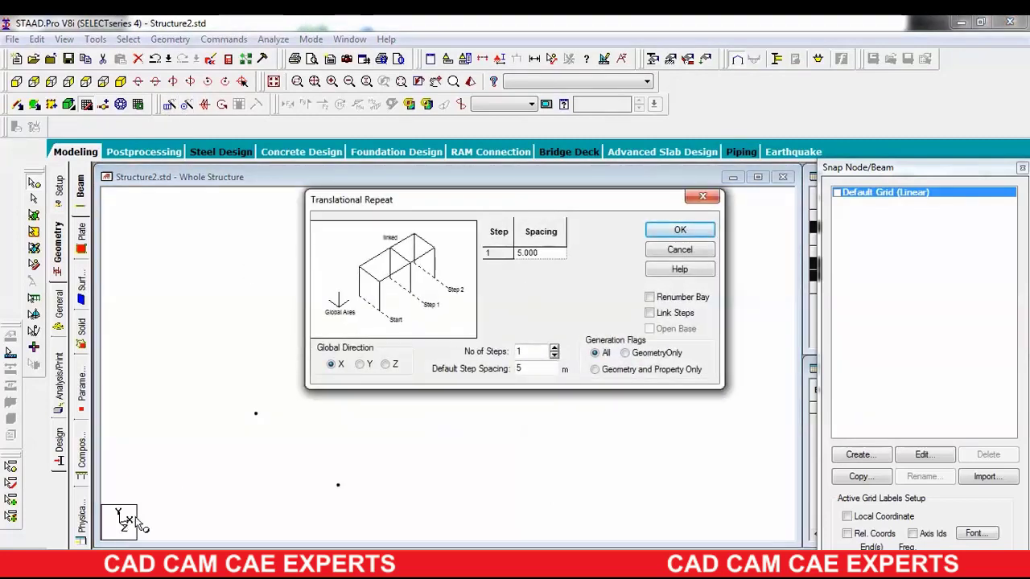
{"action": "left_click_drag", "start_coordinate": [537, 368], "coordinate": [515, 370]}
{"action": "type", "text": "1.5"}
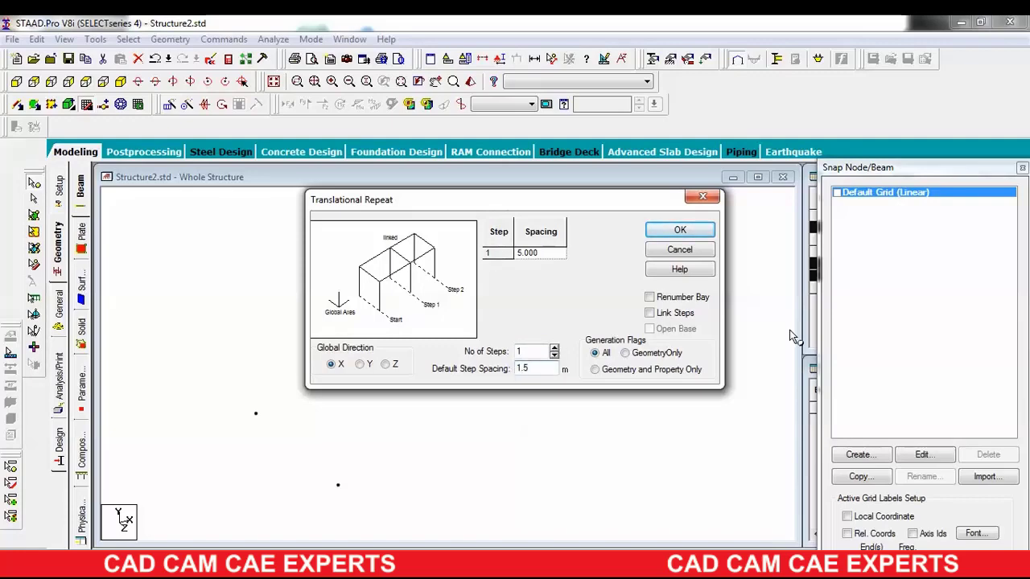
{"action": "left_click", "coordinate": [679, 231]}
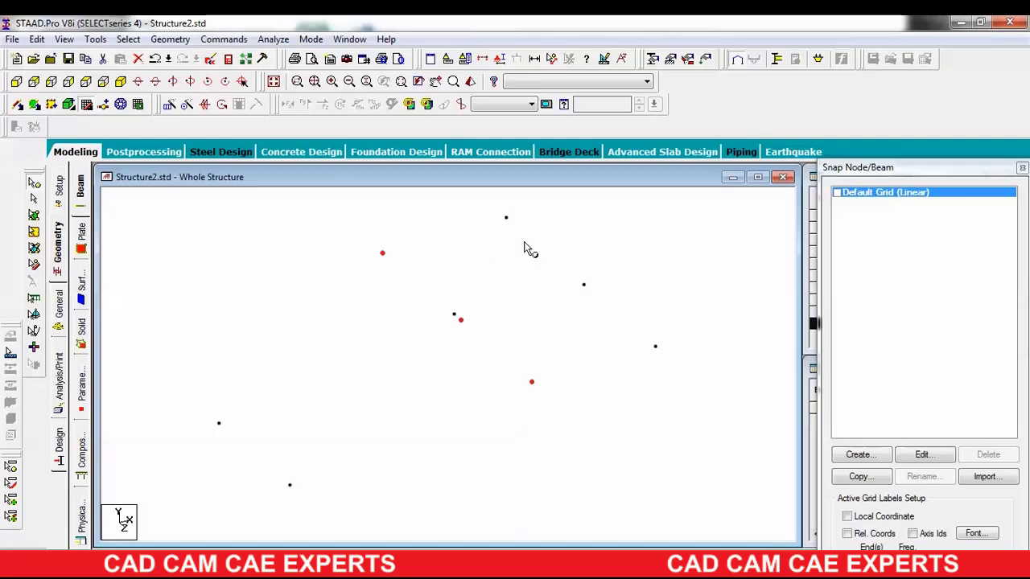
- Compare the node layout with the flights and landing in the Paint stair sketch
{"action": "scroll", "coordinate": [639, 391], "scroll_direction": "up", "scroll_amount": 1}
{"action": "scroll", "coordinate": [638, 390], "scroll_direction": "down", "scroll_amount": 3}
{"action": "left_click", "coordinate": [489, 563]}
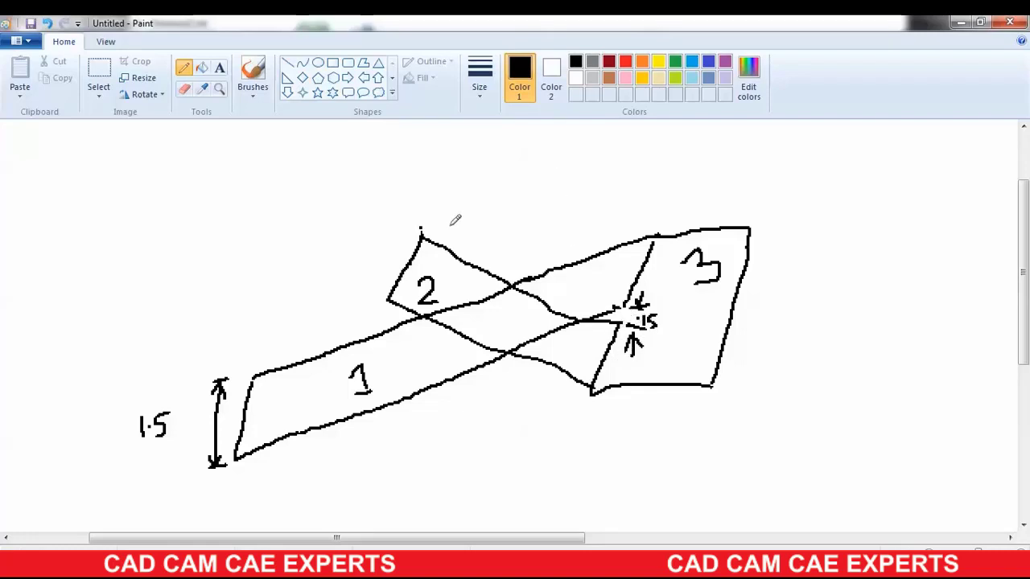
{"action": "left_click", "coordinate": [507, 563]}
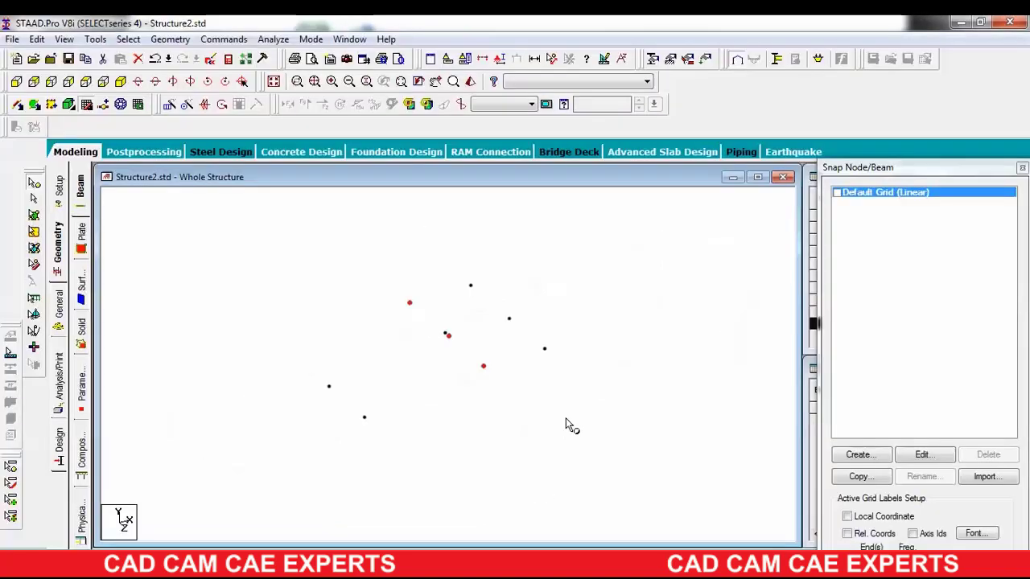
- Copy the forward gap node and the front node of the landing's inner edge 1.5 m in Y with Translational Repeat
{"action": "left_click", "coordinate": [563, 434]}
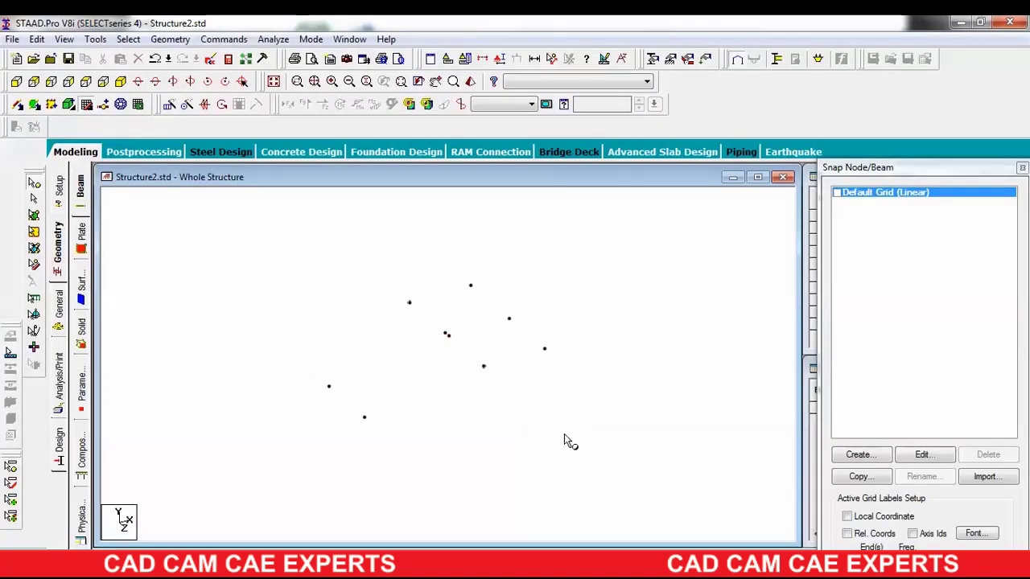
{"action": "scroll", "coordinate": [464, 344], "scroll_direction": "up", "scroll_amount": 1}
{"action": "left_click", "coordinate": [455, 328]}
{"action": "left_click", "coordinate": [511, 376], "text": "ctrl"}
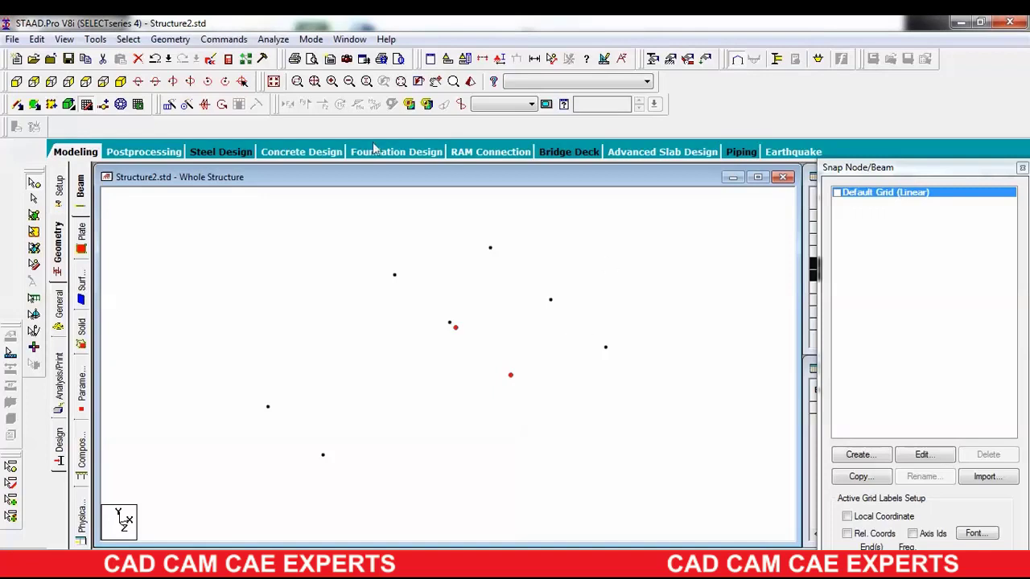
{"action": "left_click", "coordinate": [169, 104]}
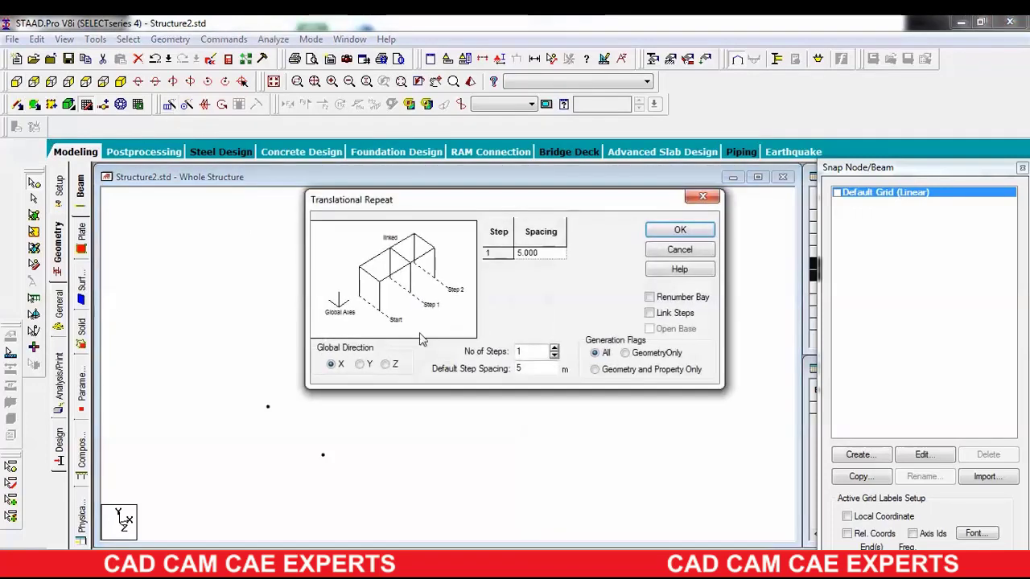
{"action": "left_click", "coordinate": [360, 363]}
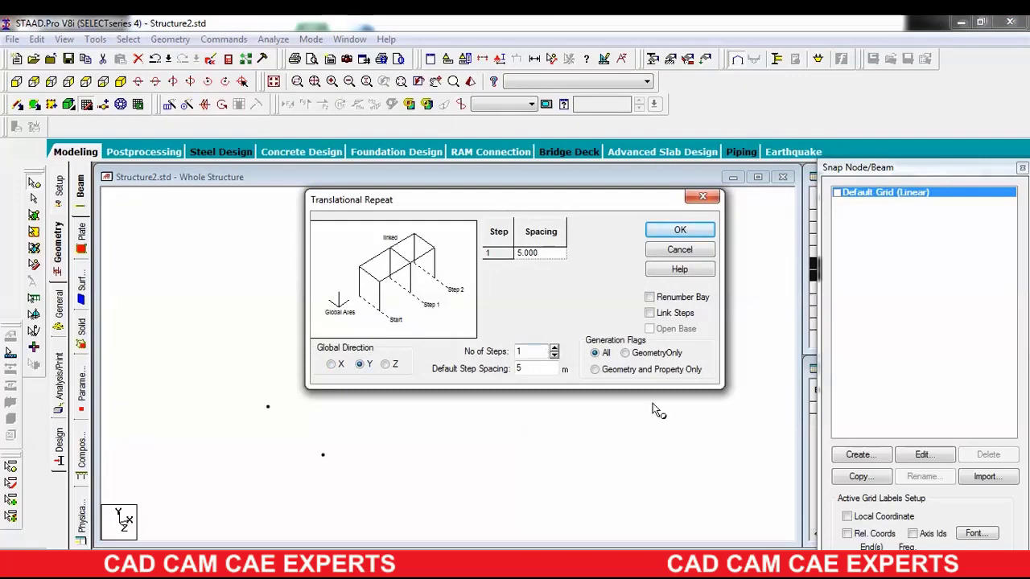
{"action": "left_click_drag", "start_coordinate": [540, 368], "coordinate": [495, 378]}
{"action": "type", "text": "1."}
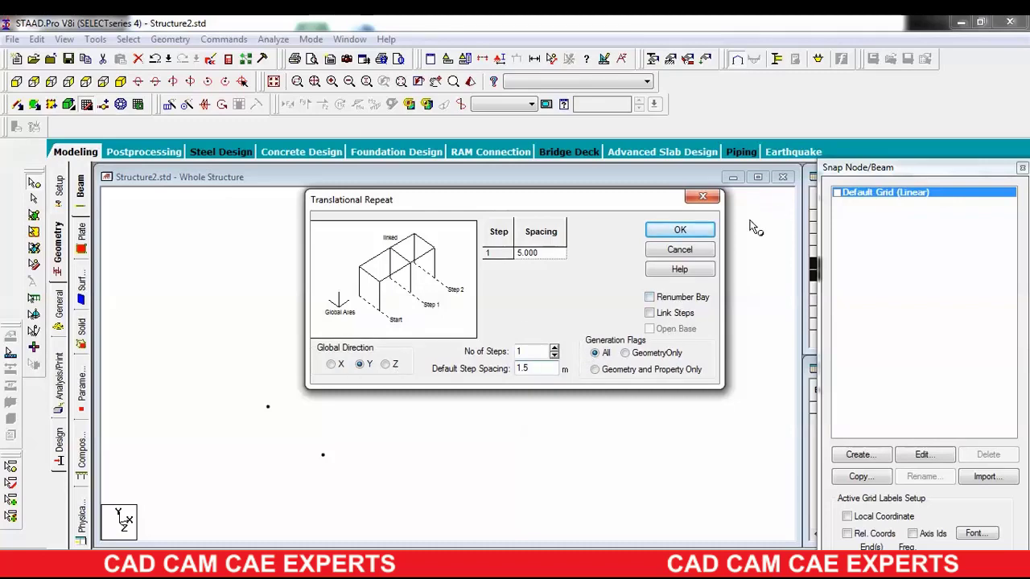
{"action": "left_click", "coordinate": [684, 231]}
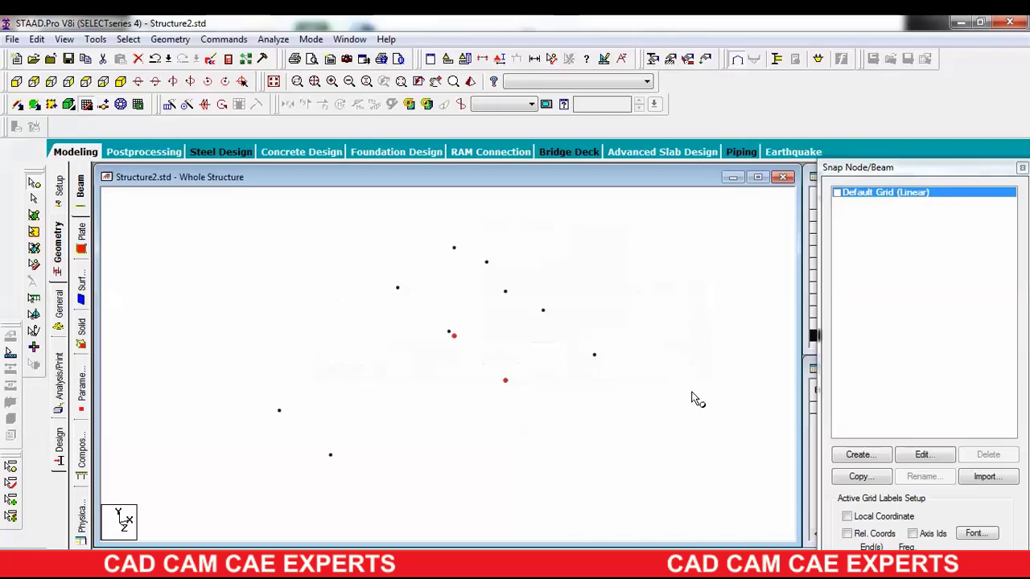
- Compare the raised nodes in the back view with the upper flight in the Paint stair sketch
{"action": "left_click", "coordinate": [34, 81]}
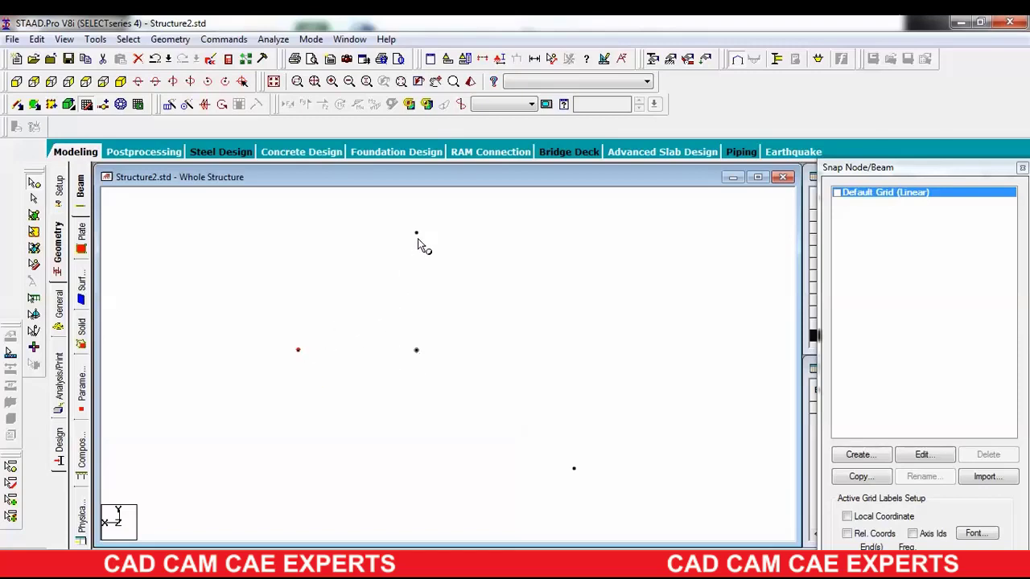
{"action": "left_click", "coordinate": [461, 563]}
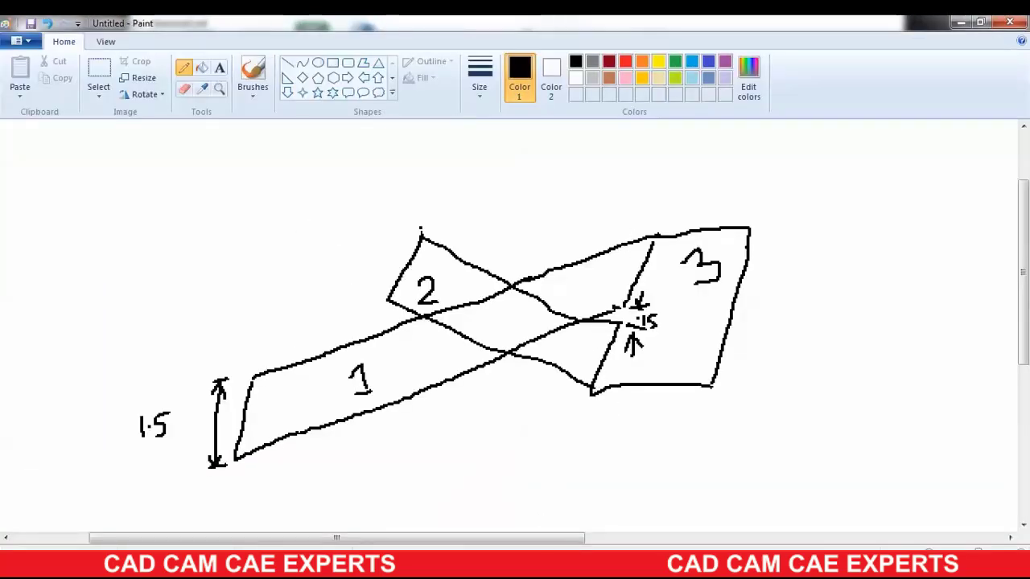
{"action": "left_click", "coordinate": [462, 563]}
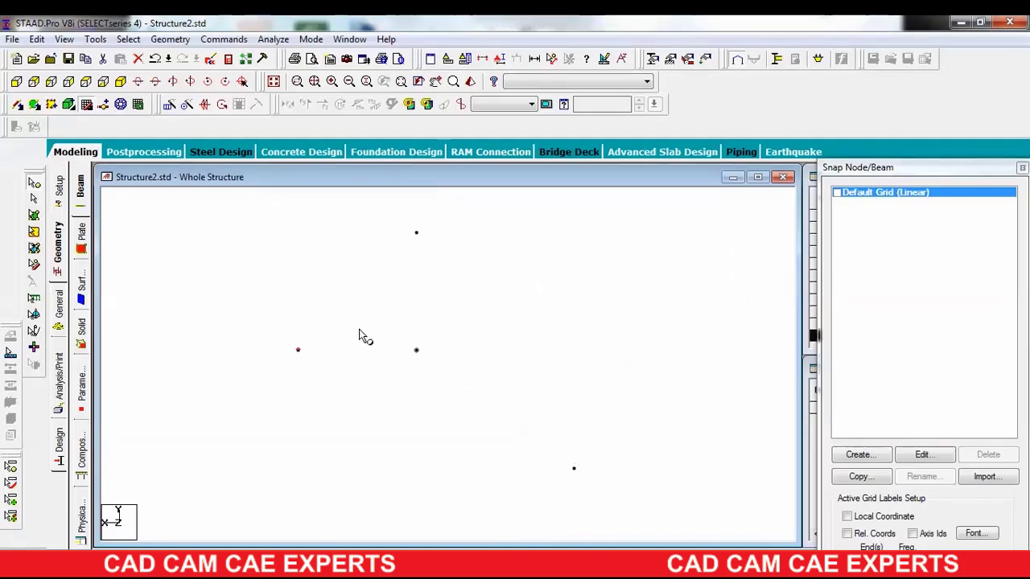
- Select the two raised nodes above the landing's inner edge and return to the isometric view
{"action": "left_click", "coordinate": [417, 352]}
{"action": "left_click_drag", "start_coordinate": [386, 221], "coordinate": [436, 249]}
{"action": "key", "text": "Up"}
{"action": "key", "text": "Up"}
{"action": "key", "text": "Up"}
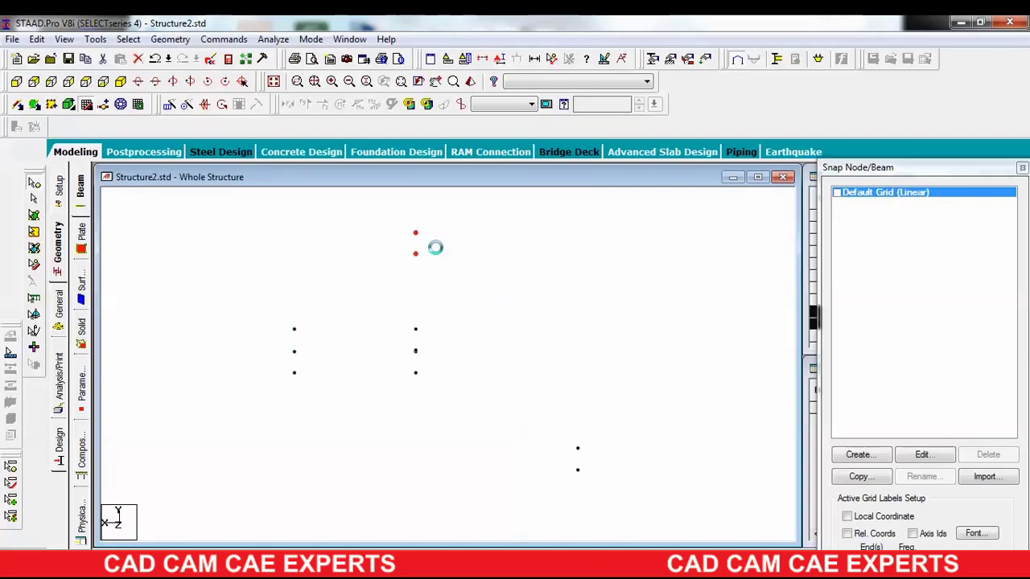
{"action": "left_click", "coordinate": [120, 82]}
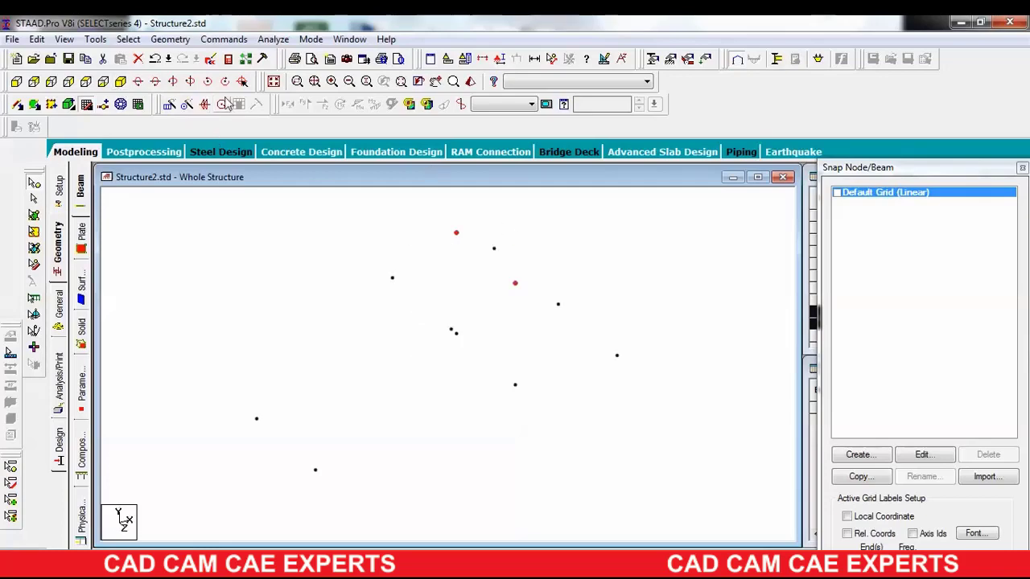
{"action": "left_click", "coordinate": [170, 104]}
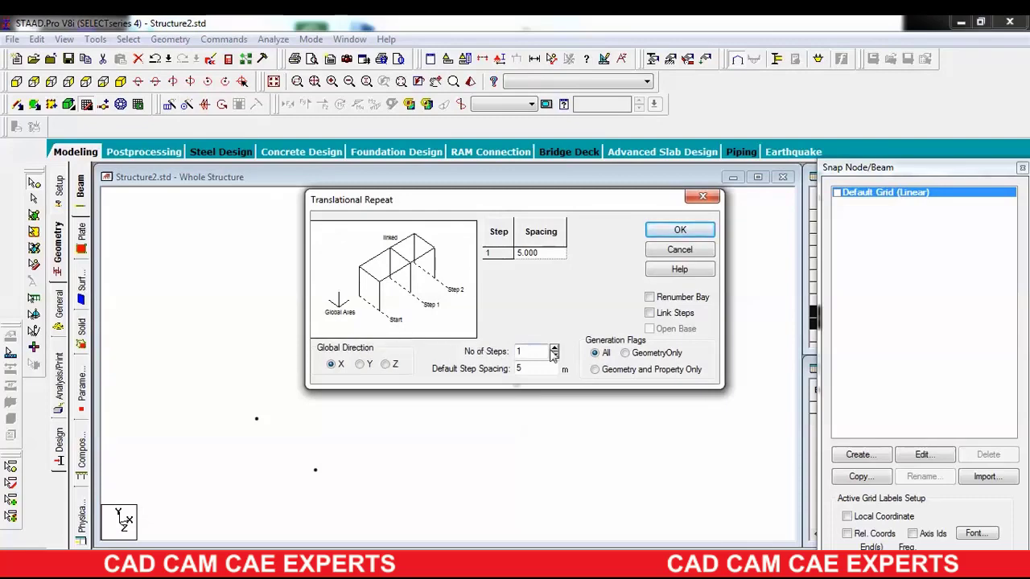
{"action": "left_click_drag", "start_coordinate": [538, 370], "coordinate": [508, 371]}
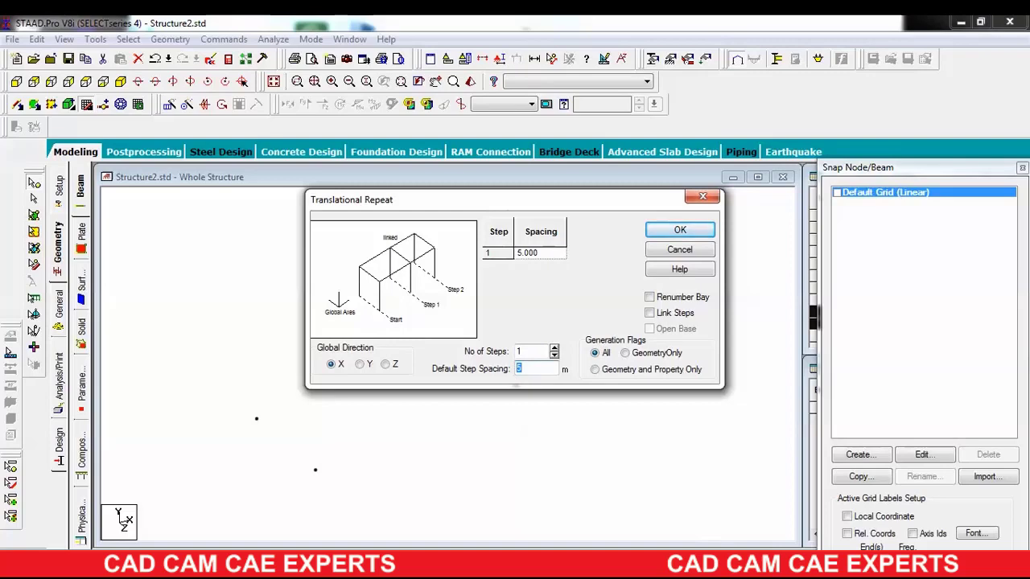
{"action": "left_click", "coordinate": [703, 198]}
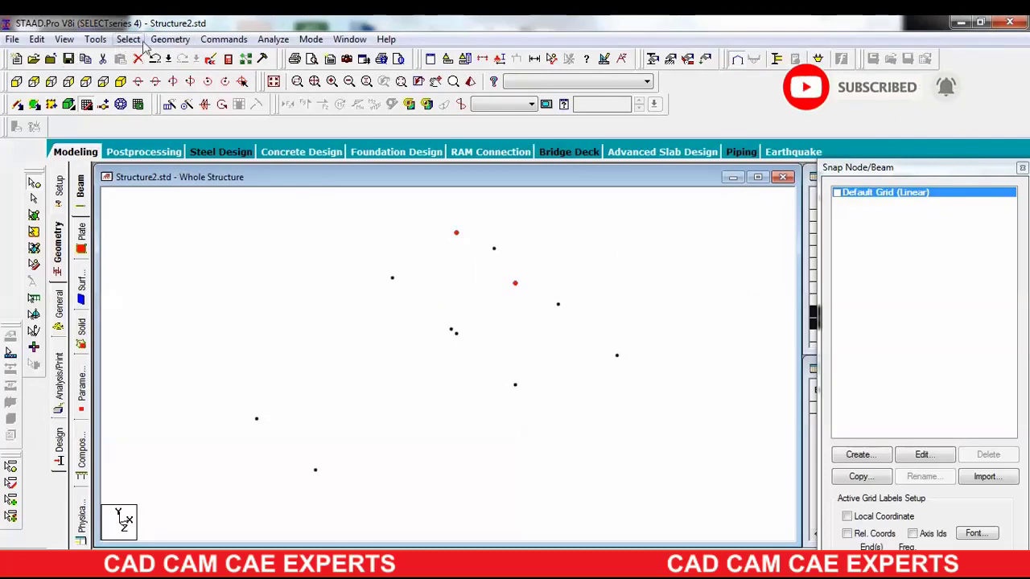
- Move the two raised nodes by -2 m in X, accepting the splitting of members at moved nodes, and check them in back view
{"action": "left_click", "coordinate": [169, 39]}
{"action": "mouse_move", "coordinate": [239, 333]}
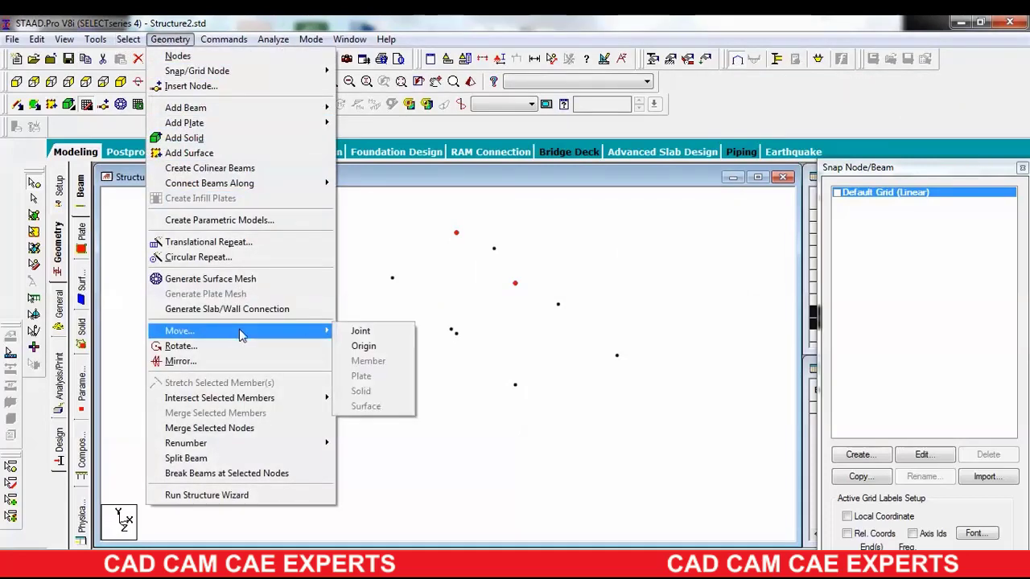
{"action": "left_click", "coordinate": [360, 330]}
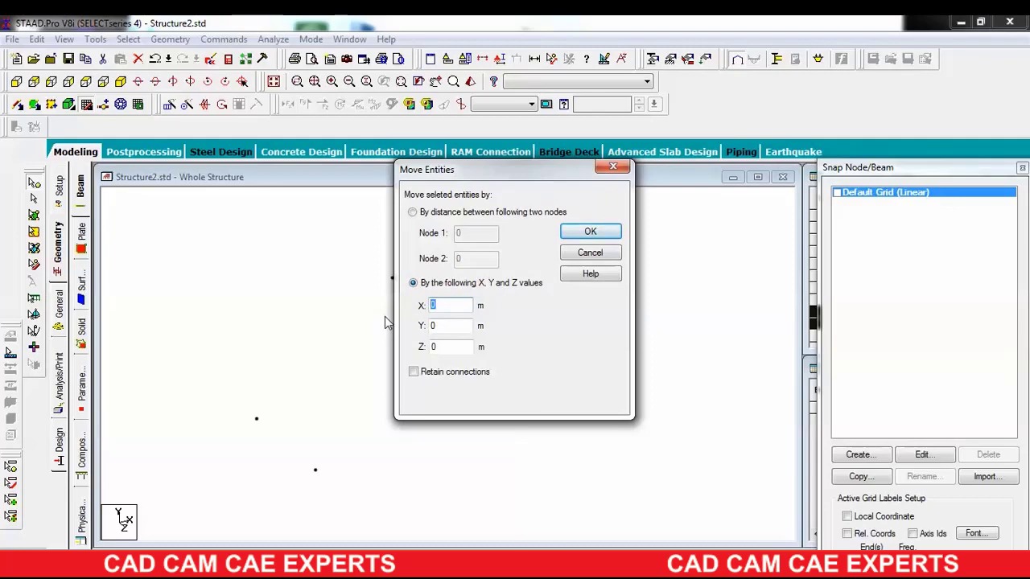
{"action": "type", "text": "-2"}
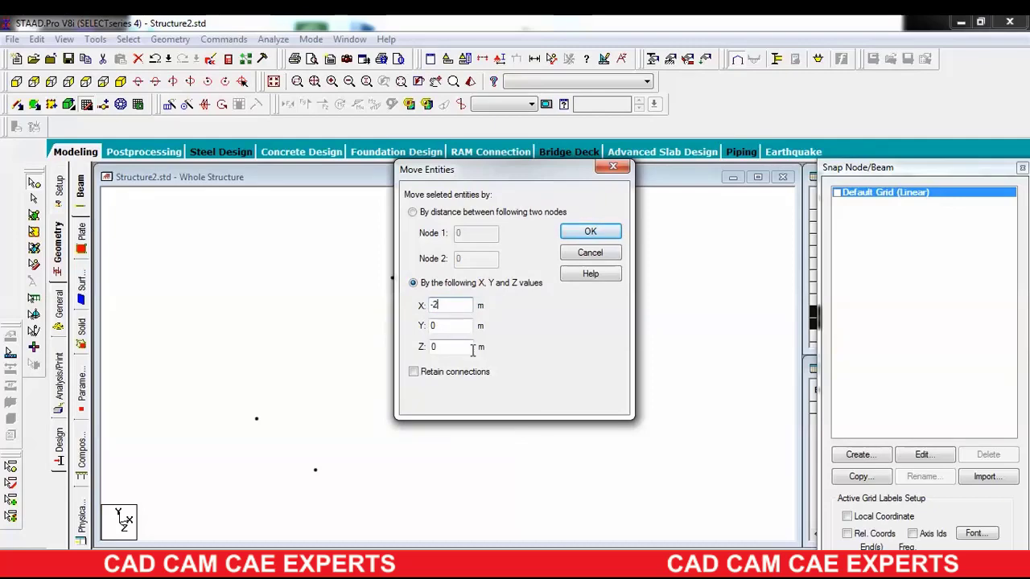
{"action": "left_click", "coordinate": [590, 232]}
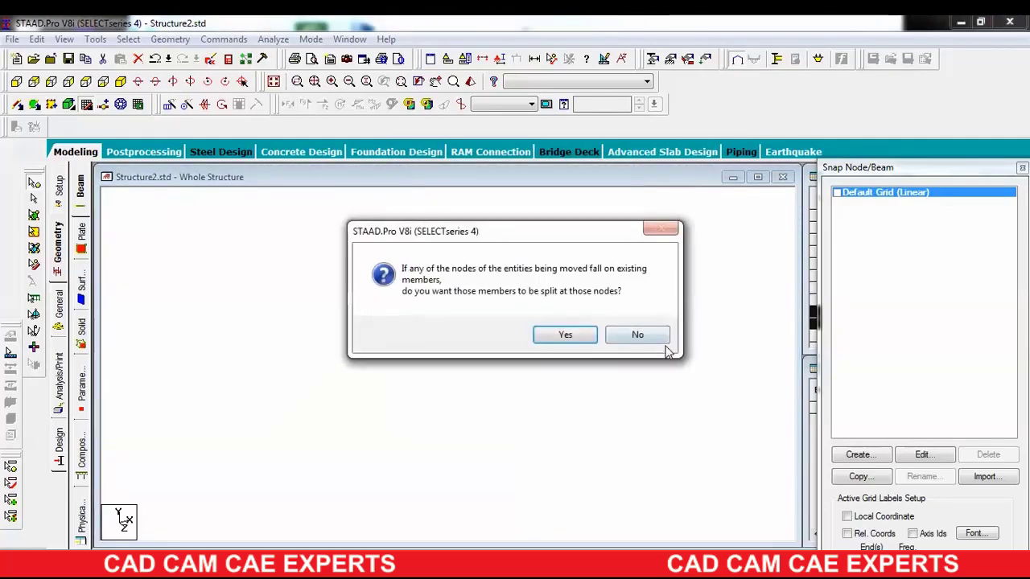
{"action": "left_click", "coordinate": [564, 334]}
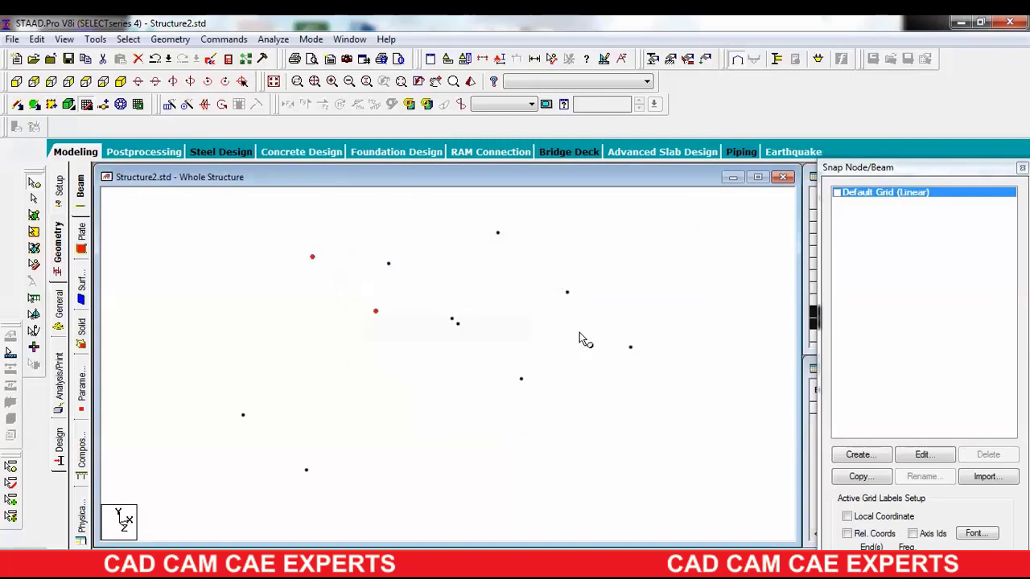
{"action": "left_click", "coordinate": [34, 82]}
{"action": "left_click", "coordinate": [121, 81]}
- Add a four-noded plate for the lower flight between the two bottom nodes and the rear part of the landing edge
{"action": "left_click", "coordinate": [34, 104]}
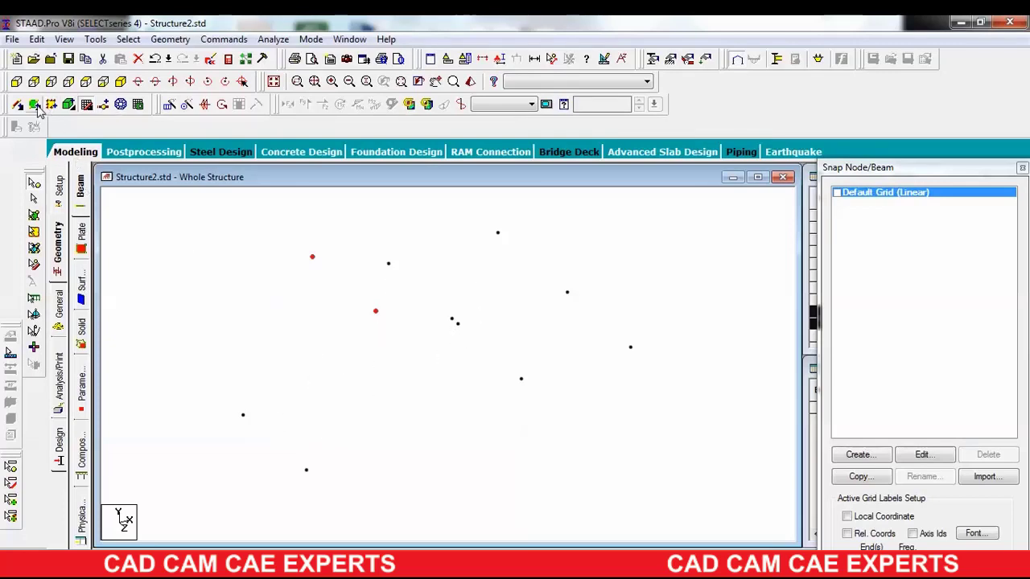
{"action": "left_click", "coordinate": [243, 415]}
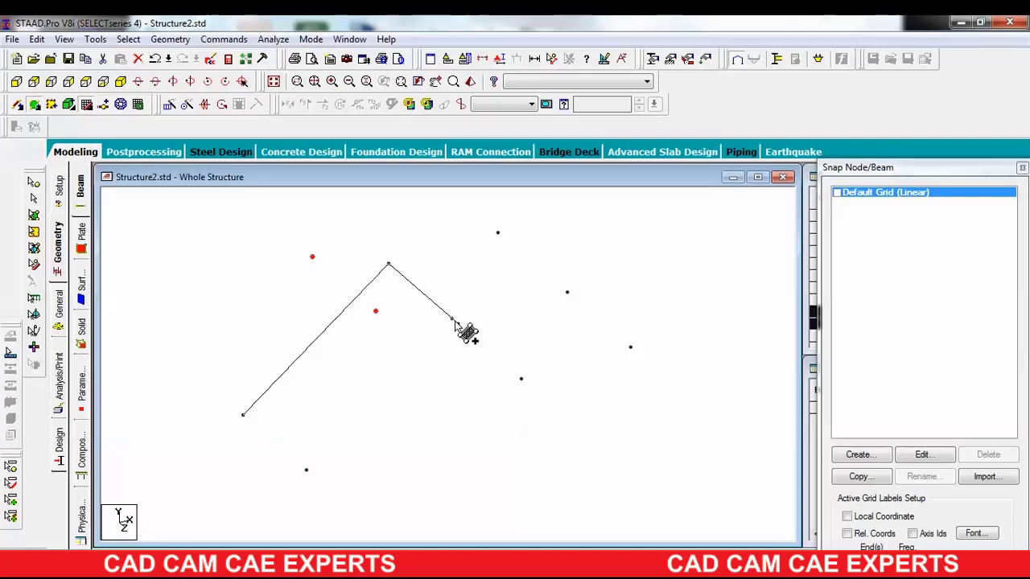
{"action": "left_click", "coordinate": [306, 470]}
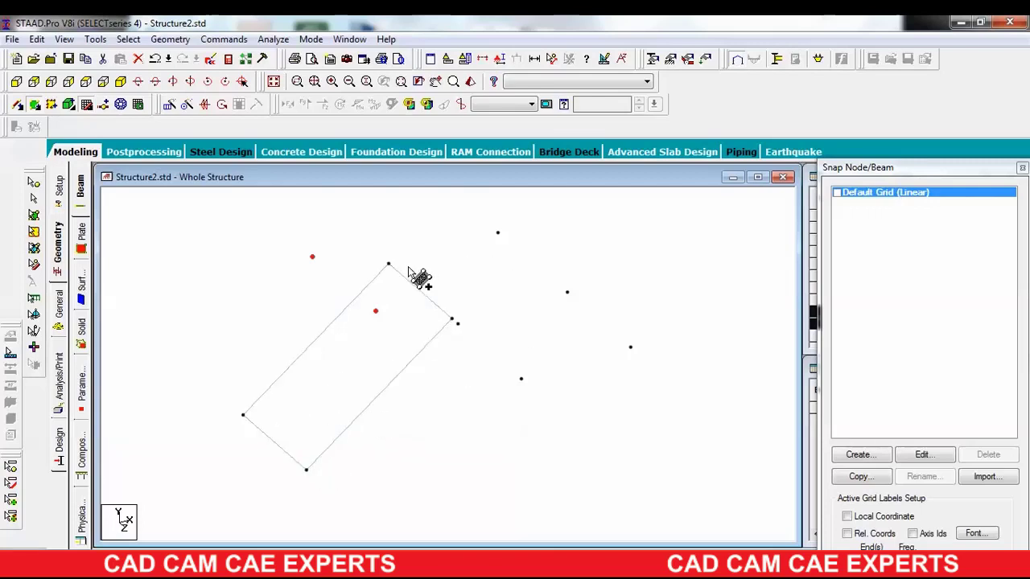
- Add two adjoining four-noded plates for the rear and front halves of the landing, meeting at the forward gap node
{"action": "left_click", "coordinate": [497, 233]}
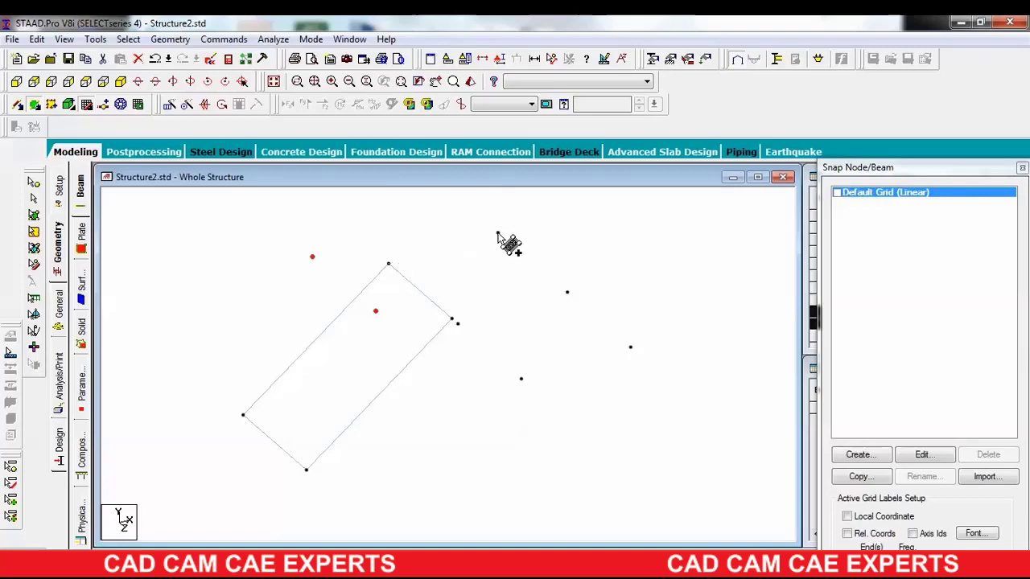
{"action": "left_click", "coordinate": [567, 292]}
{"action": "left_click", "coordinate": [457, 324]}
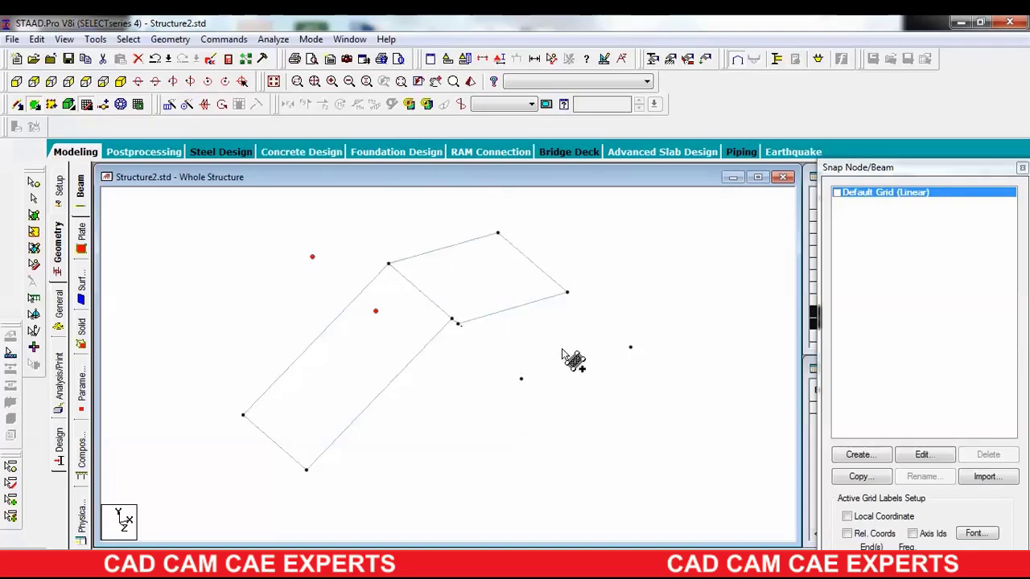
{"action": "left_click", "coordinate": [520, 378]}
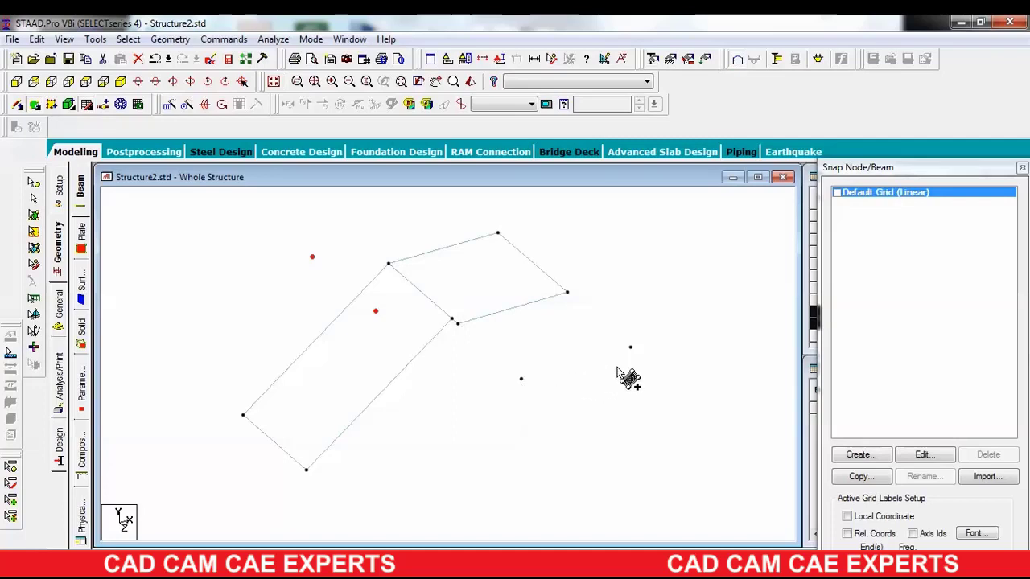
{"action": "left_click", "coordinate": [629, 347]}
{"action": "left_click", "coordinate": [567, 292]}
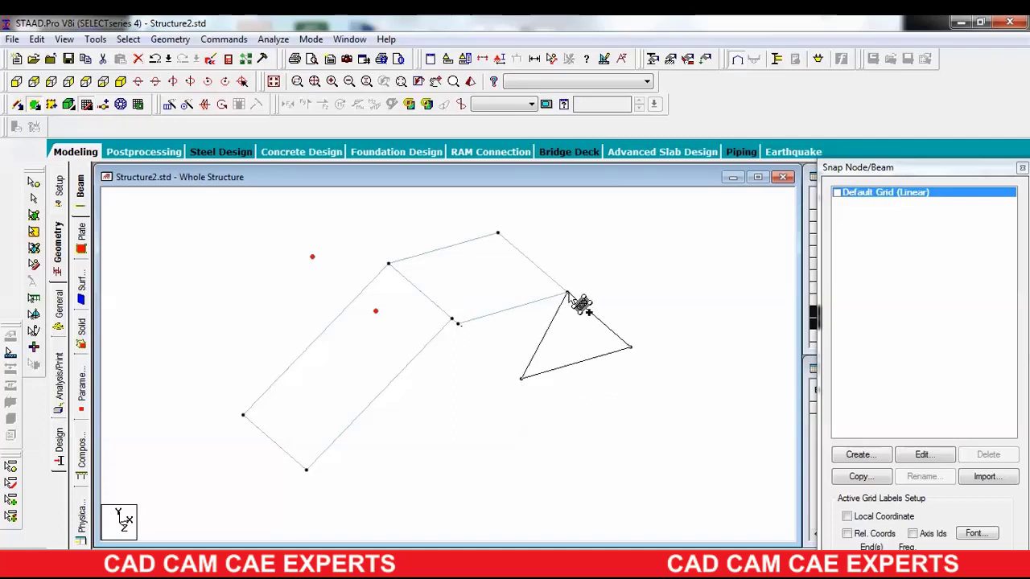
{"action": "left_click", "coordinate": [457, 324]}
{"action": "left_click", "coordinate": [520, 378]}
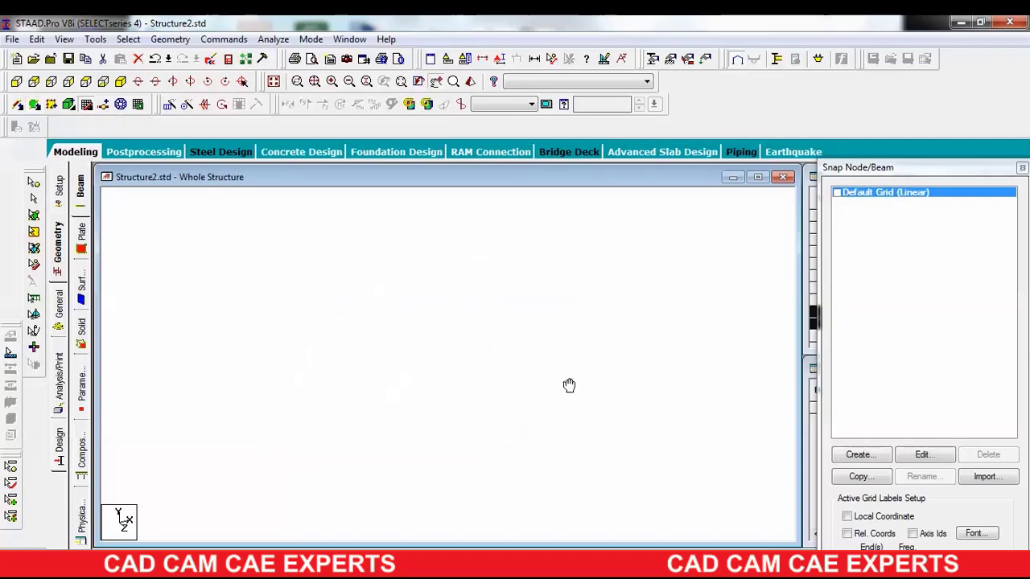
- Add a four-noded plate for the upper flight between the two top nodes and the front part of the landing edge
{"action": "left_click", "coordinate": [432, 325]}
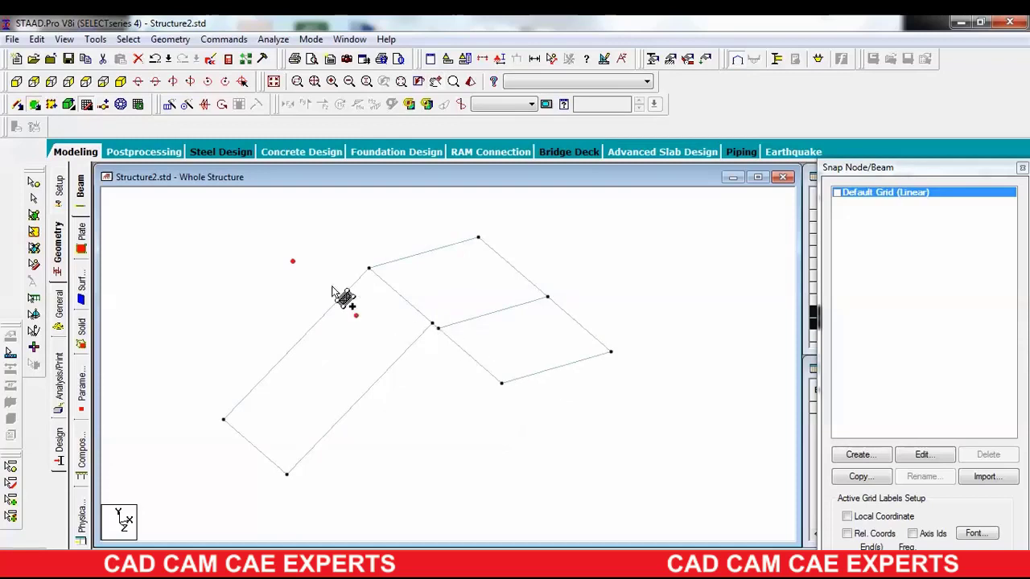
{"action": "left_click", "coordinate": [293, 263]}
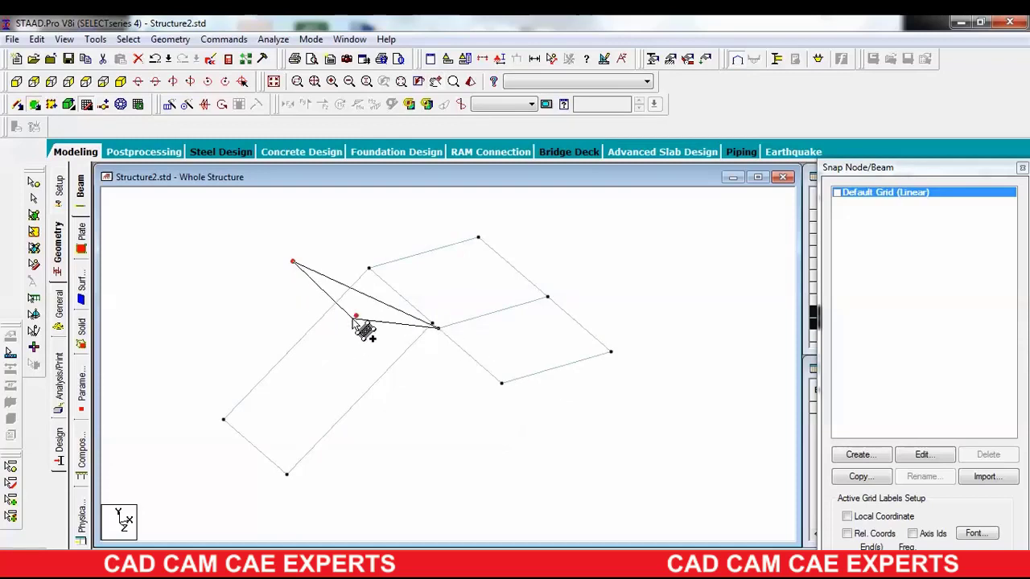
{"action": "left_click", "coordinate": [356, 315]}
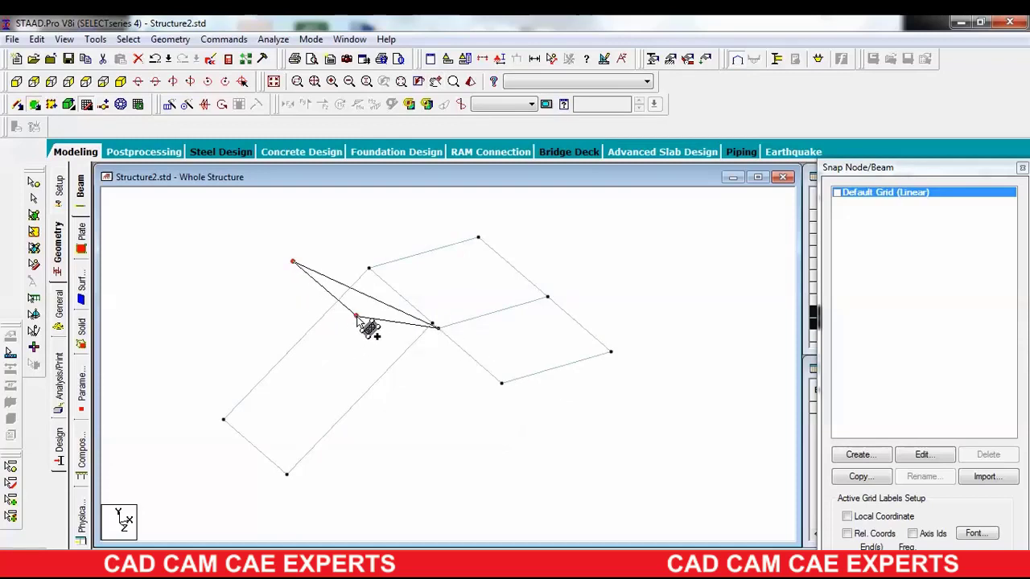
{"action": "left_click", "coordinate": [501, 382]}
- Examine the flights and landing plates from a rotated angle, in back view and in isometric view
{"action": "key", "text": "Left"}
{"action": "key", "text": "Left"}
{"action": "key", "text": "Left"}
{"action": "key", "text": "Left"}
{"action": "key", "text": "Left"}
{"action": "key", "text": "Left"}
{"action": "key", "text": "Left"}
{"action": "key", "text": "Left"}
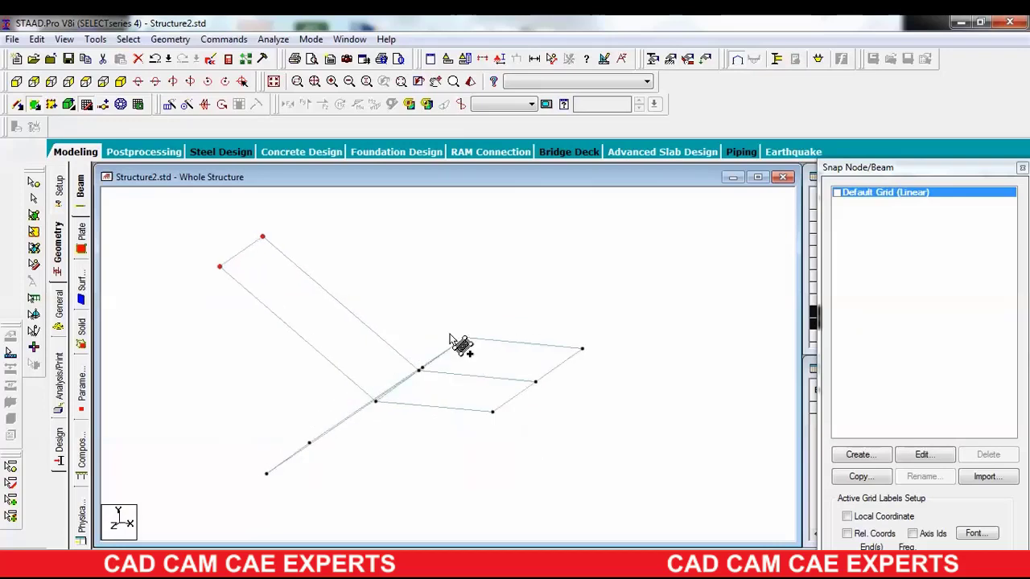
{"action": "left_click", "coordinate": [50, 83]}
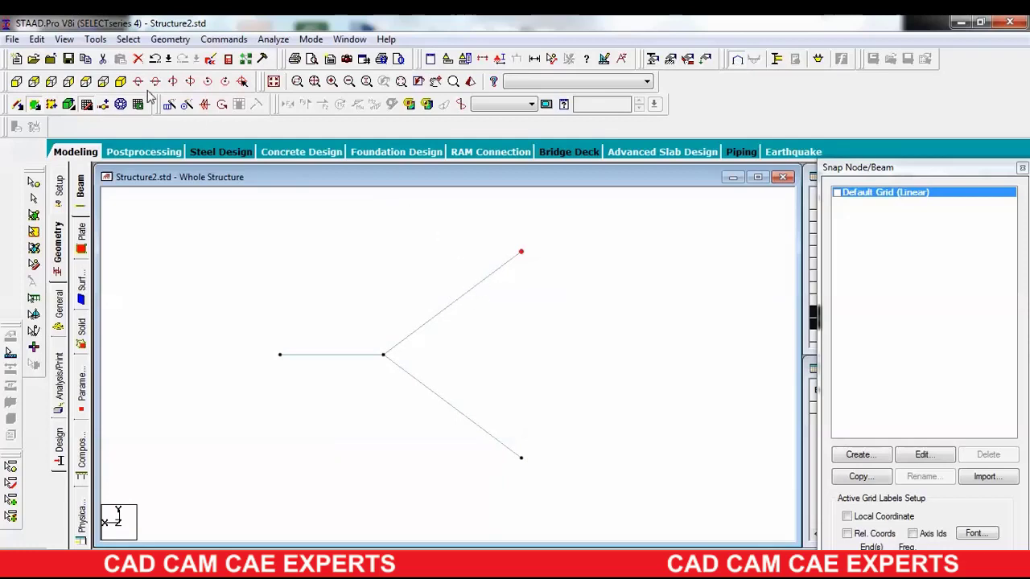
{"action": "left_click", "coordinate": [120, 82]}
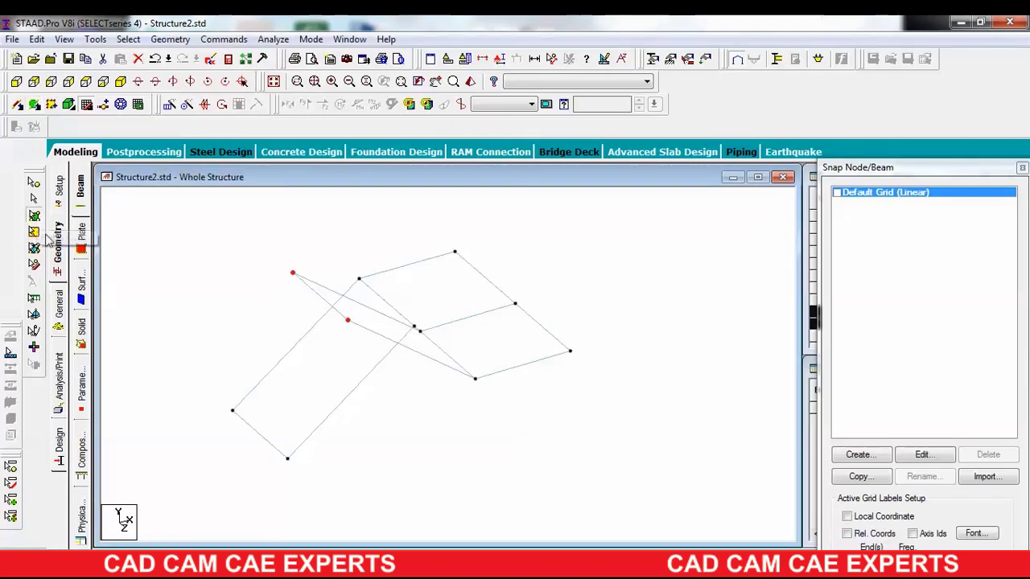
- Mesh the lower flight plate with quadrilateral meshing, using quadrilateral elements and 10 divisions per side
{"action": "left_click", "coordinate": [286, 397]}
{"action": "right_click", "coordinate": [283, 396]}
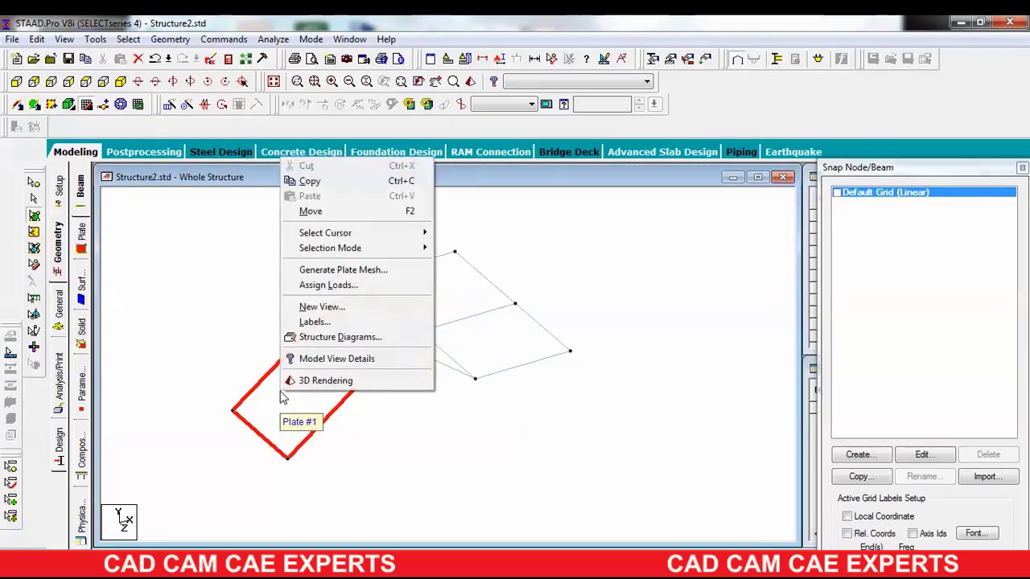
{"action": "left_click", "coordinate": [366, 270]}
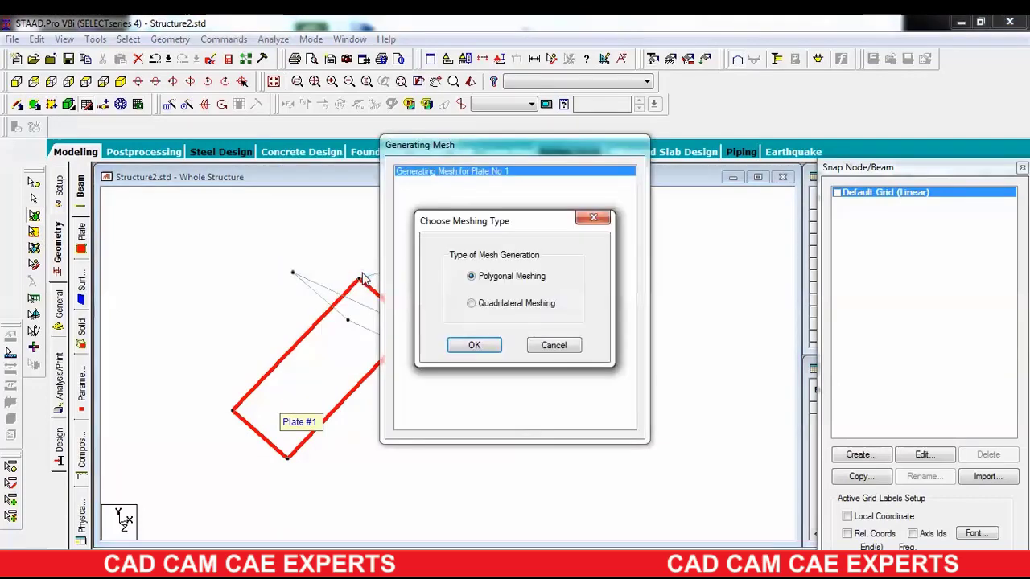
{"action": "left_click", "coordinate": [471, 304]}
{"action": "left_click", "coordinate": [477, 352]}
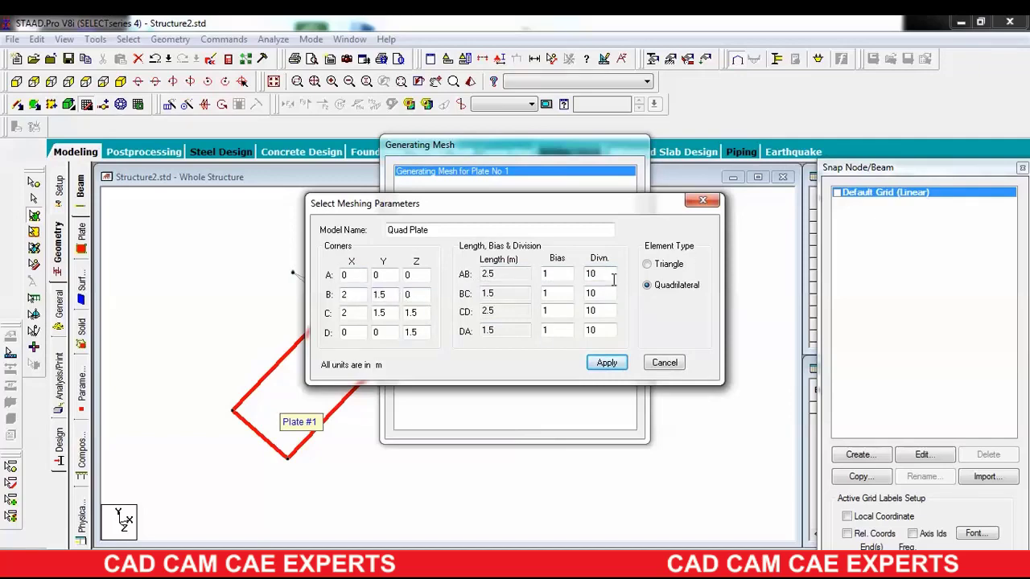
{"action": "left_click", "coordinate": [605, 363]}
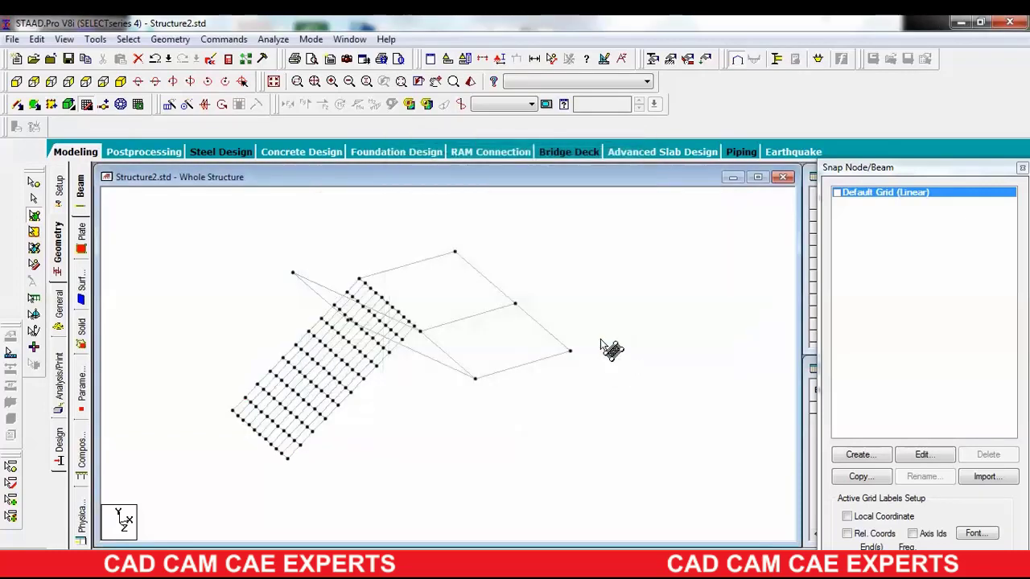
- Generate a quadrilateral mesh for the upper flight plate with 10 divisions on each side
{"action": "left_click", "coordinate": [448, 361]}
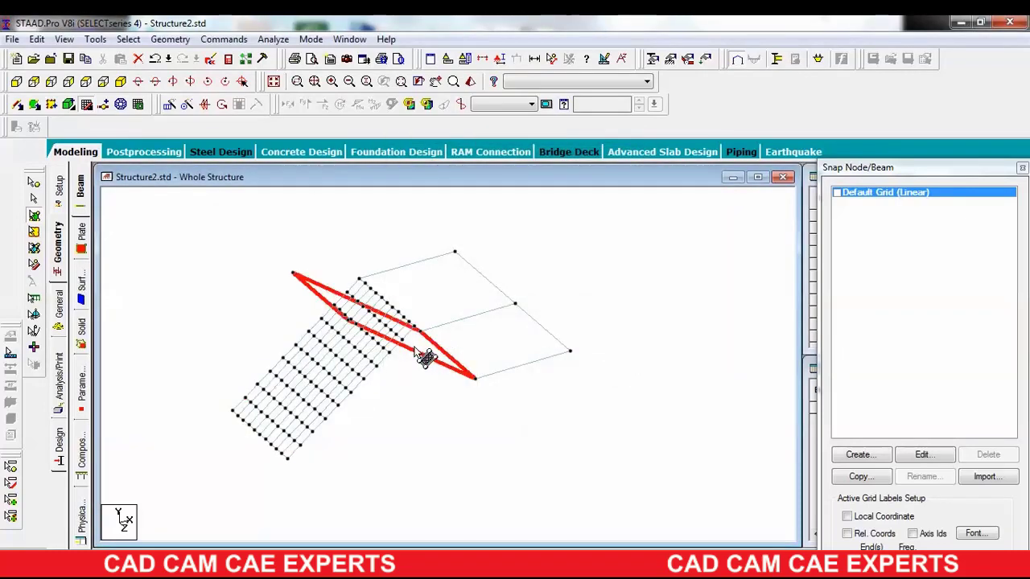
{"action": "middle_click_drag", "start_coordinate": [447, 372], "coordinate": [417, 372]}
{"action": "right_click", "coordinate": [390, 343]}
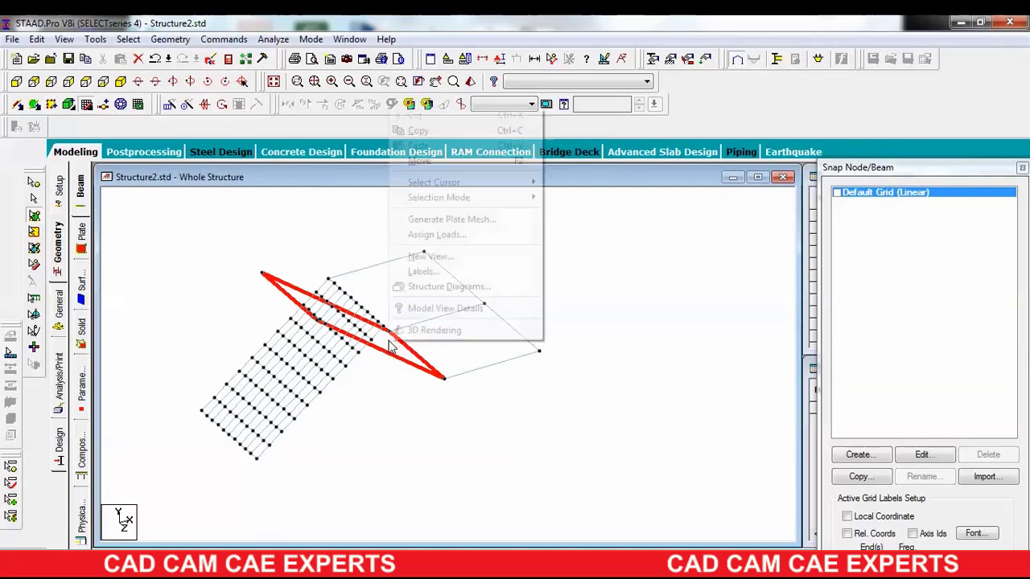
{"action": "left_click", "coordinate": [443, 222]}
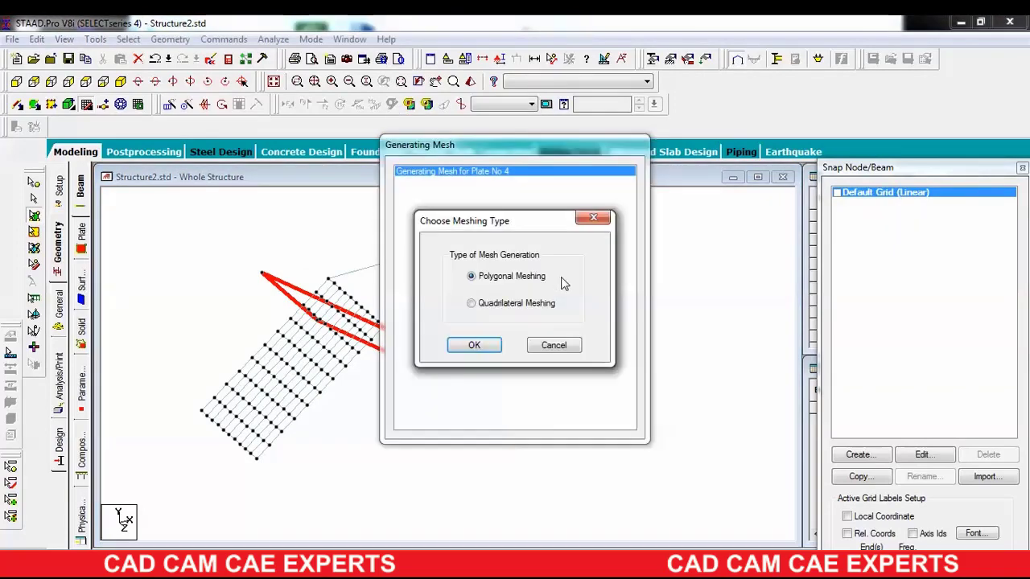
{"action": "left_click", "coordinate": [472, 304]}
{"action": "left_click", "coordinate": [474, 345]}
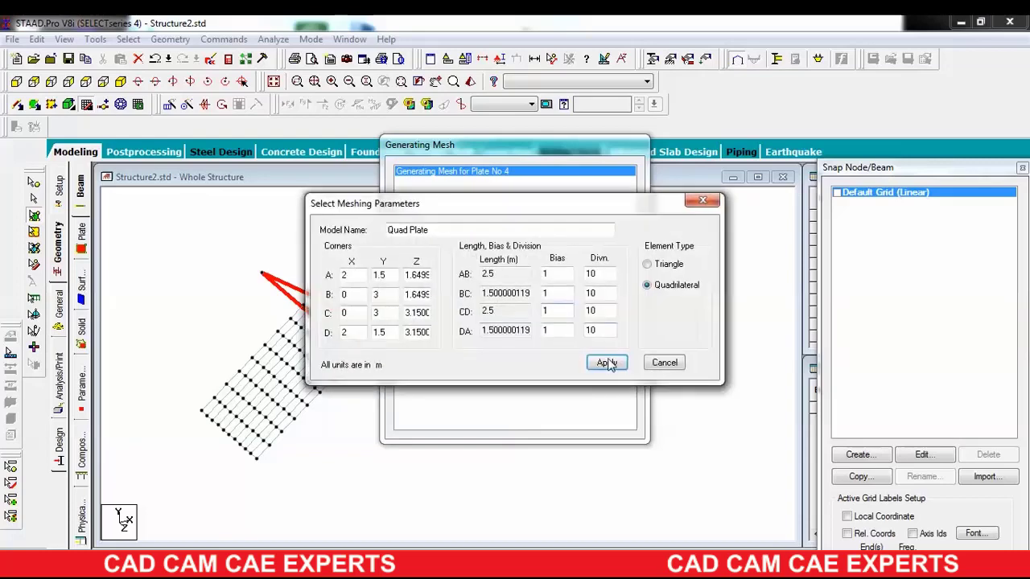
{"action": "left_click", "coordinate": [607, 363]}
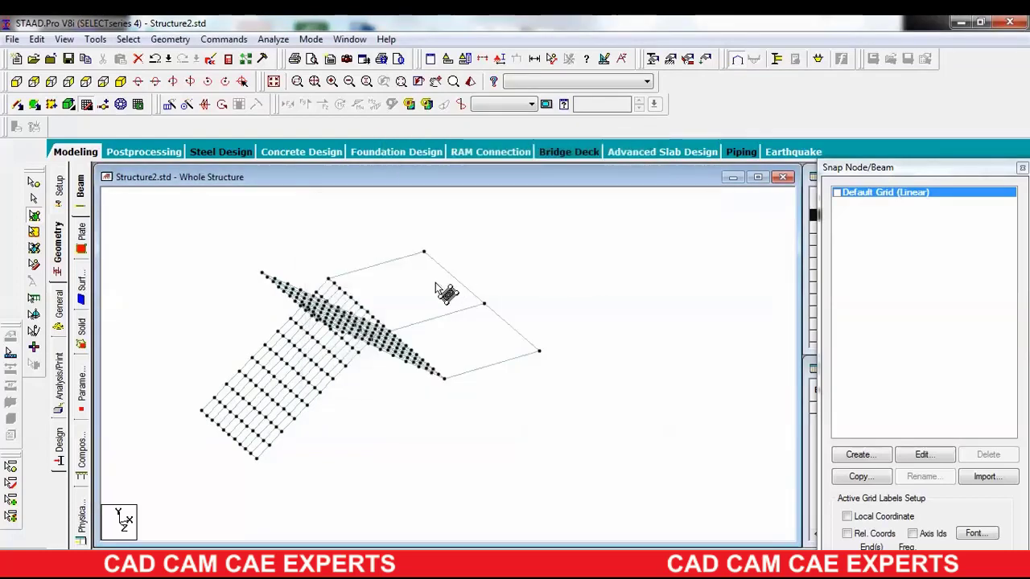
- Mesh the rear landing plate with quadrilateral meshing and 5 divisions on every side
{"action": "right_click", "coordinate": [434, 291]}
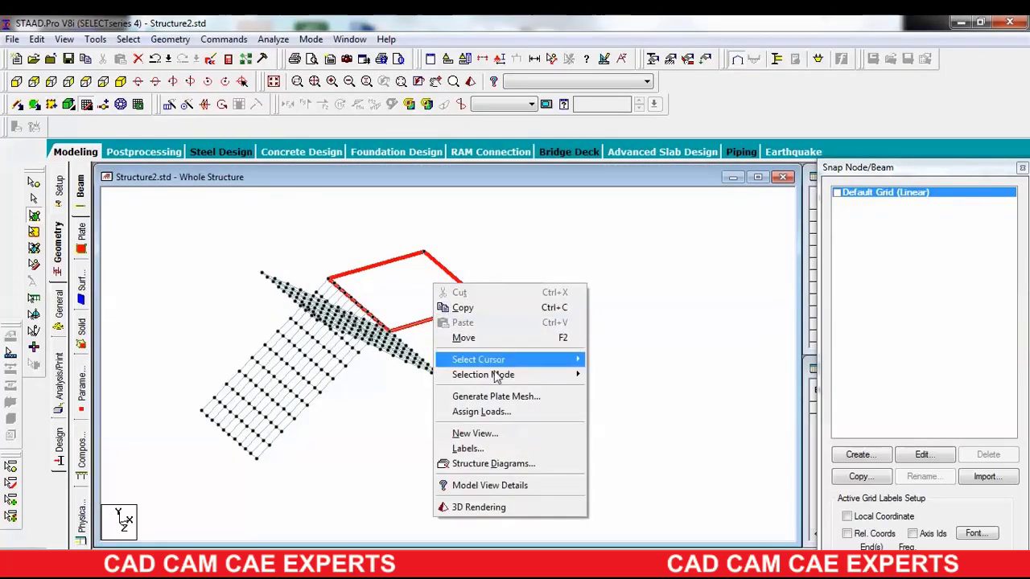
{"action": "left_click", "coordinate": [495, 396]}
{"action": "left_click", "coordinate": [491, 305]}
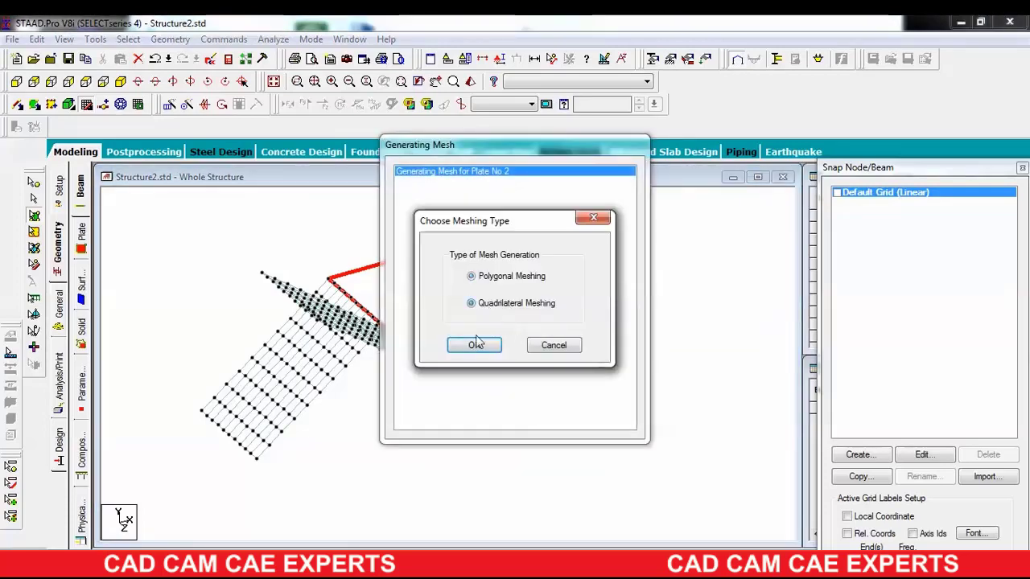
{"action": "left_click", "coordinate": [476, 344]}
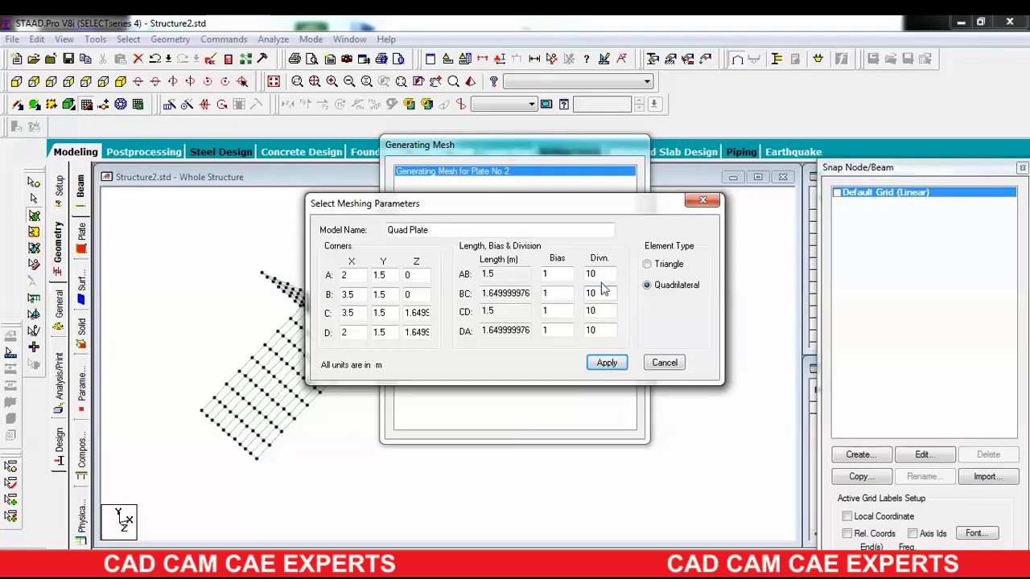
{"action": "left_click_drag", "start_coordinate": [605, 274], "coordinate": [586, 330]}
{"action": "type", "text": "5"}
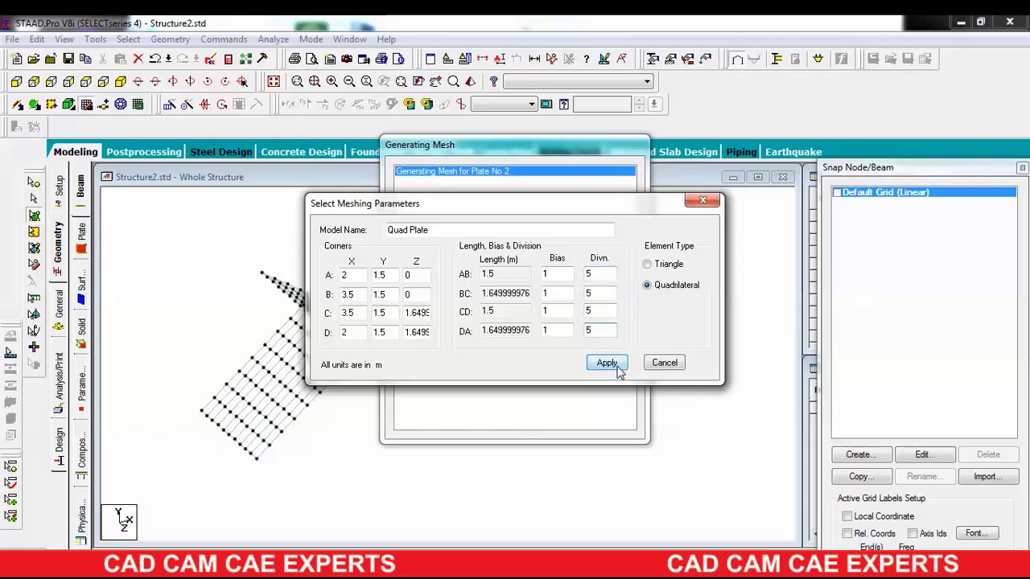
{"action": "left_click", "coordinate": [613, 363]}
- Mesh the front landing plate with quadrilateral meshing, setting all four sides to 5 divisions
{"action": "left_click", "coordinate": [513, 341]}
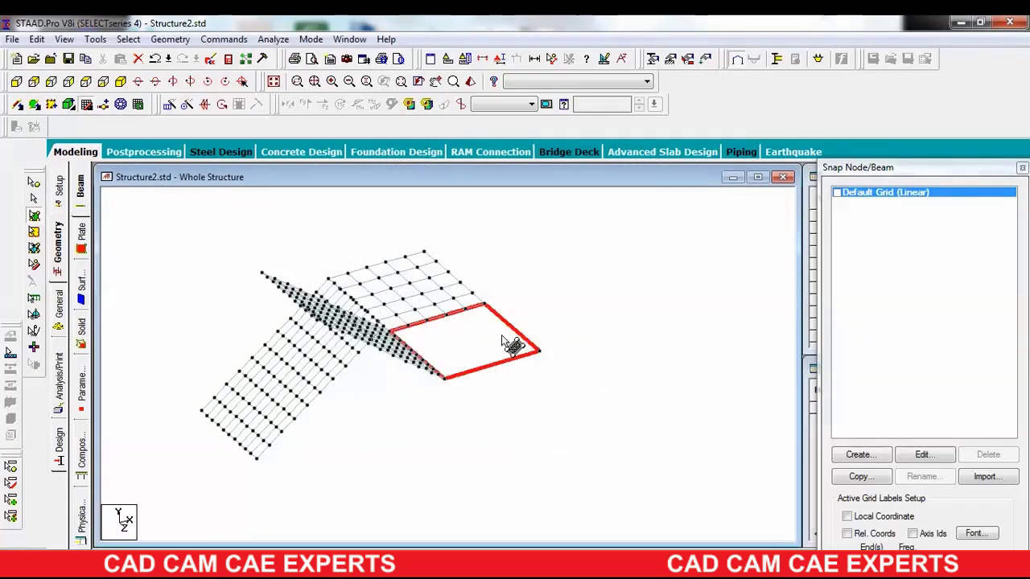
{"action": "right_click", "coordinate": [513, 341]}
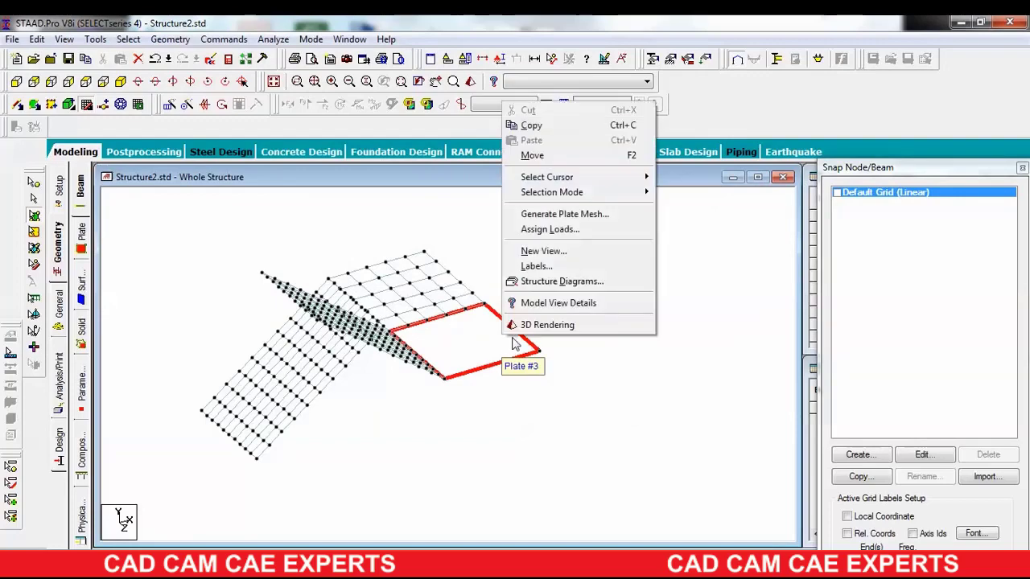
{"action": "left_click", "coordinate": [555, 214]}
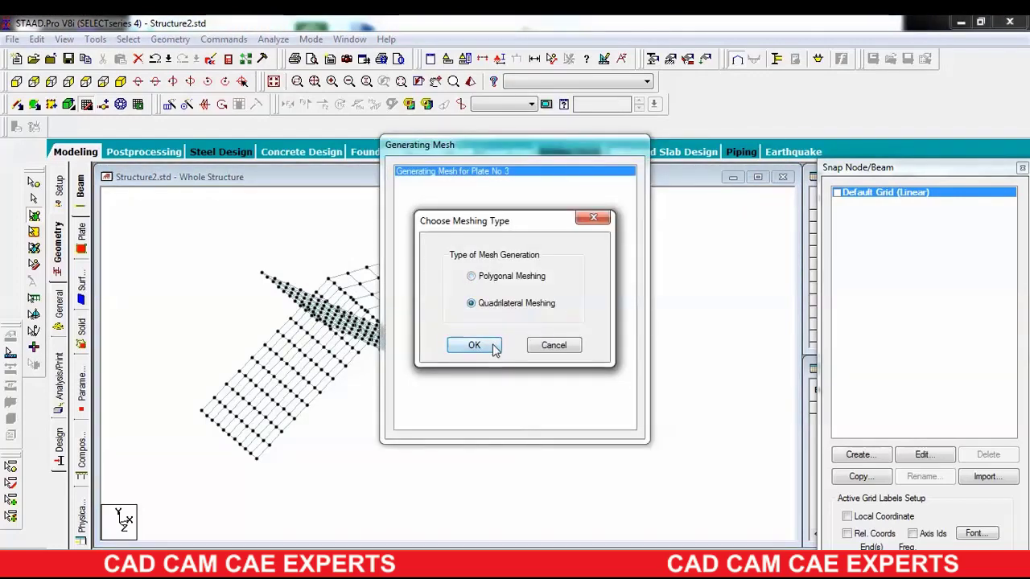
{"action": "left_click", "coordinate": [474, 344]}
{"action": "left_click_drag", "start_coordinate": [611, 273], "coordinate": [580, 313]}
{"action": "type", "text": "55"}
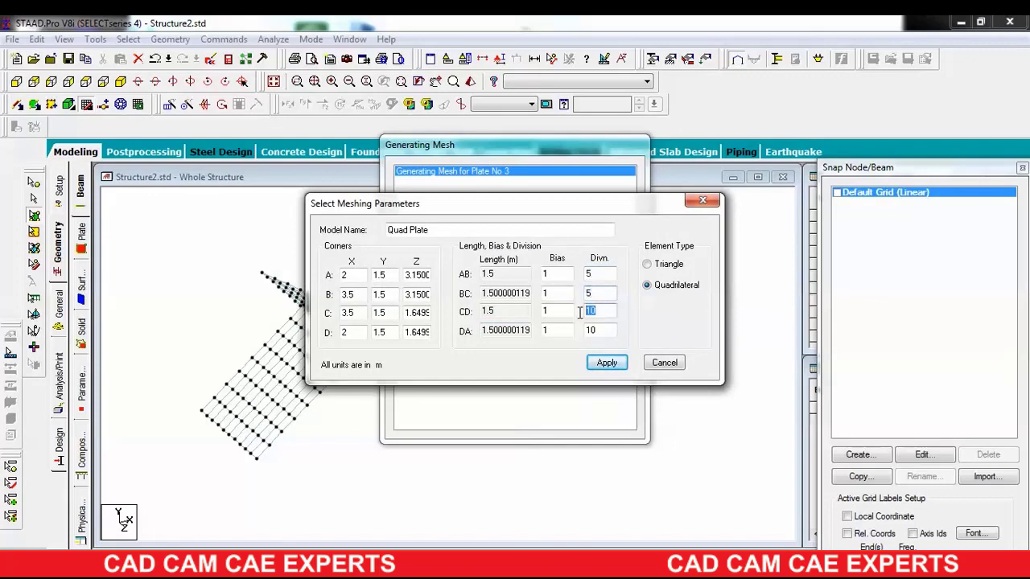
{"action": "type", "text": "55"}
{"action": "left_click", "coordinate": [607, 363]}
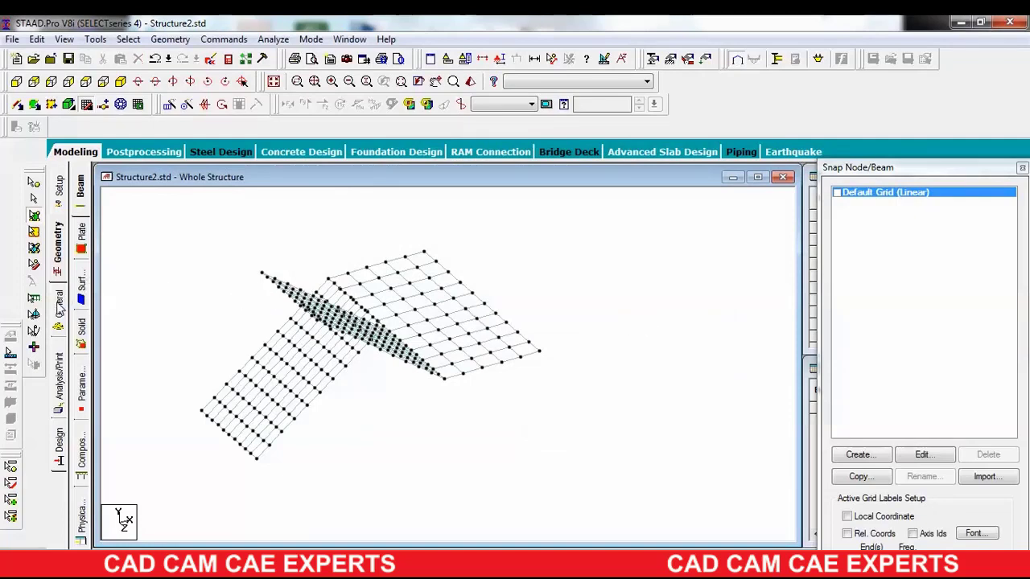
- Define a concrete plate element thickness of 0.25 m at all four nodes
{"action": "left_click", "coordinate": [57, 304]}
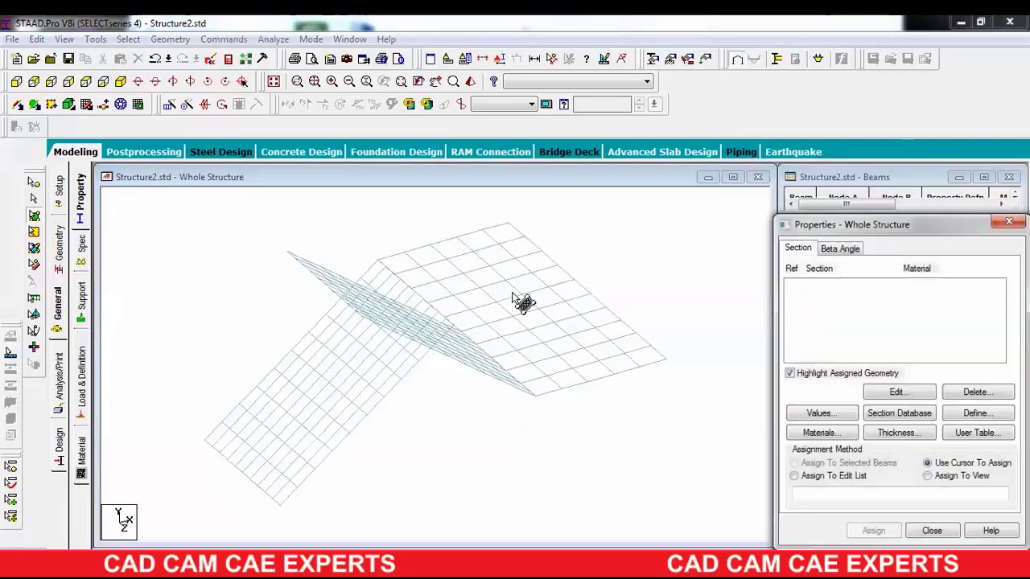
{"action": "left_click", "coordinate": [899, 433]}
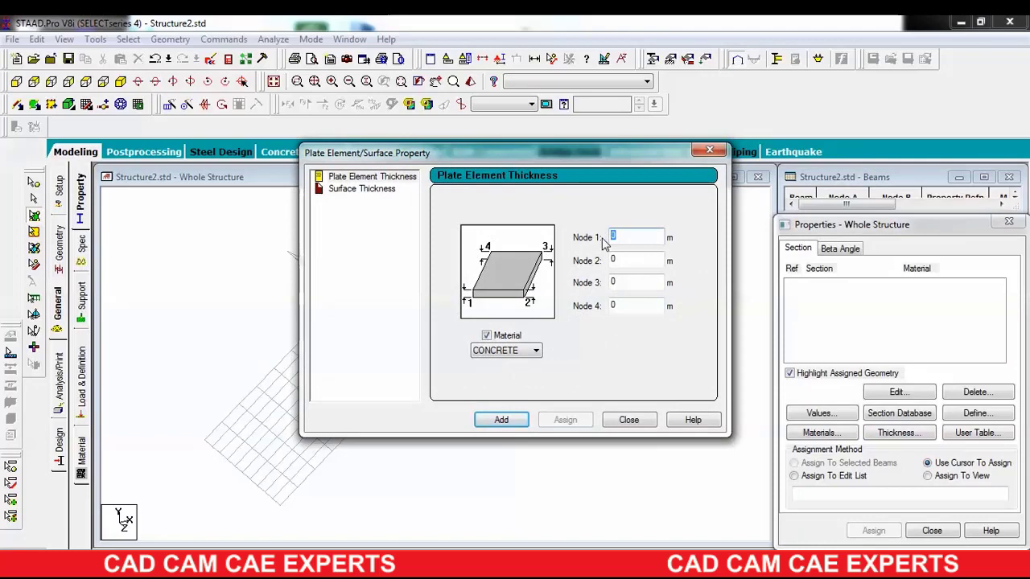
{"action": "key", "text": "BackSpace"}
{"action": "type", "text": ".25"}
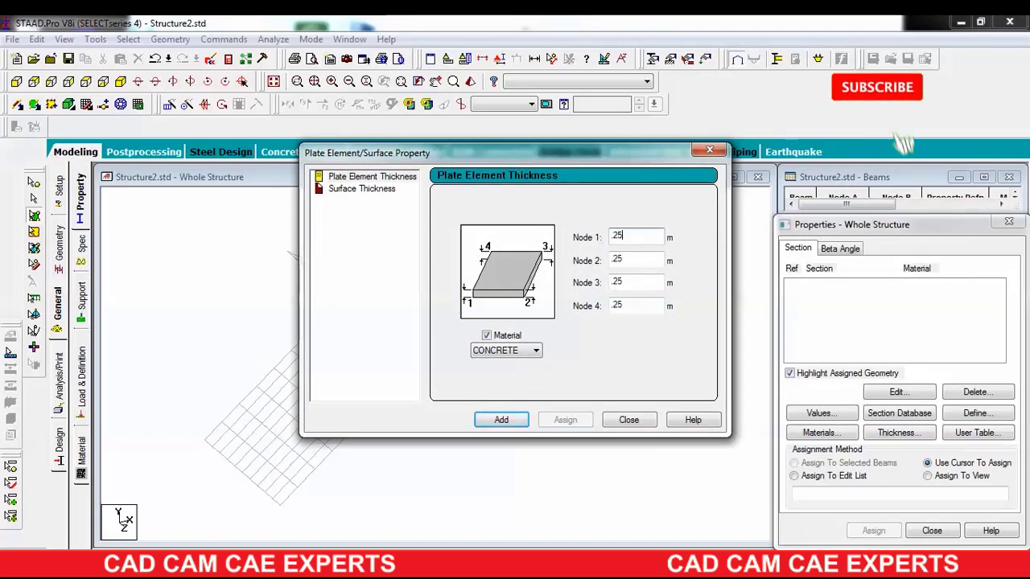
{"action": "left_click", "coordinate": [515, 425]}
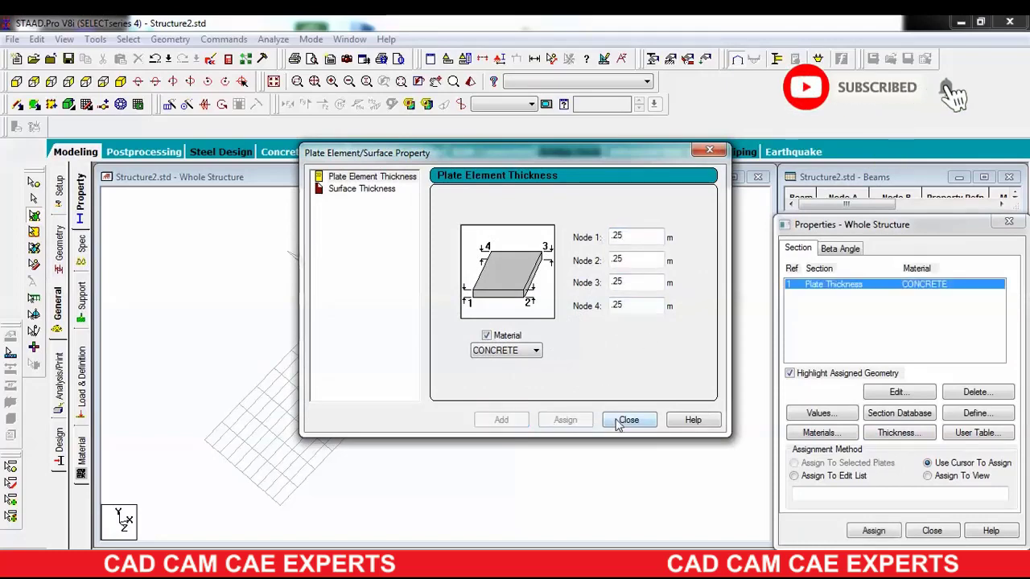
{"action": "left_click", "coordinate": [626, 422]}
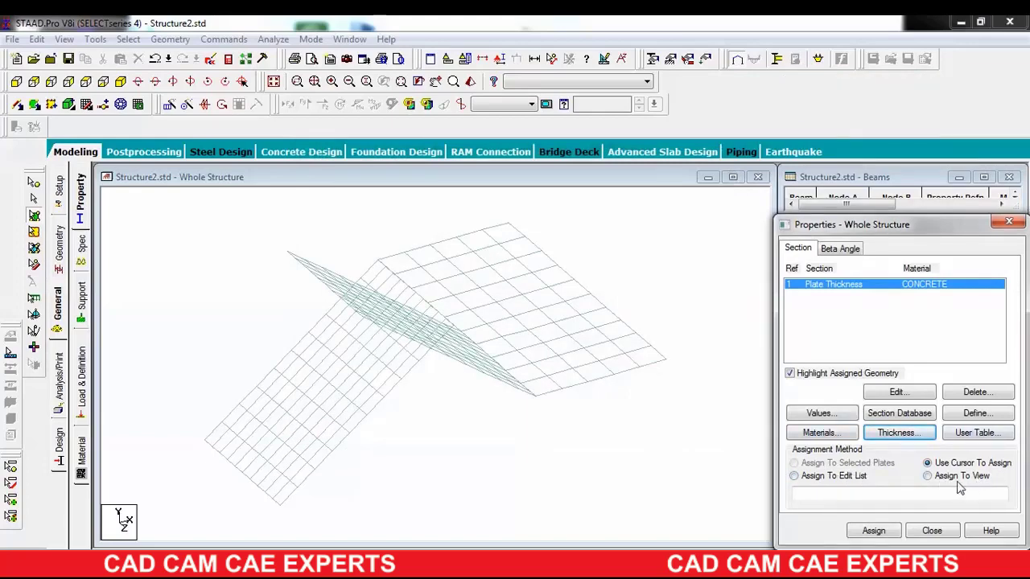
- Assign the concrete plate thickness to all plates in the view and clear the selection
{"action": "left_click", "coordinate": [929, 476]}
{"action": "left_click", "coordinate": [873, 530]}
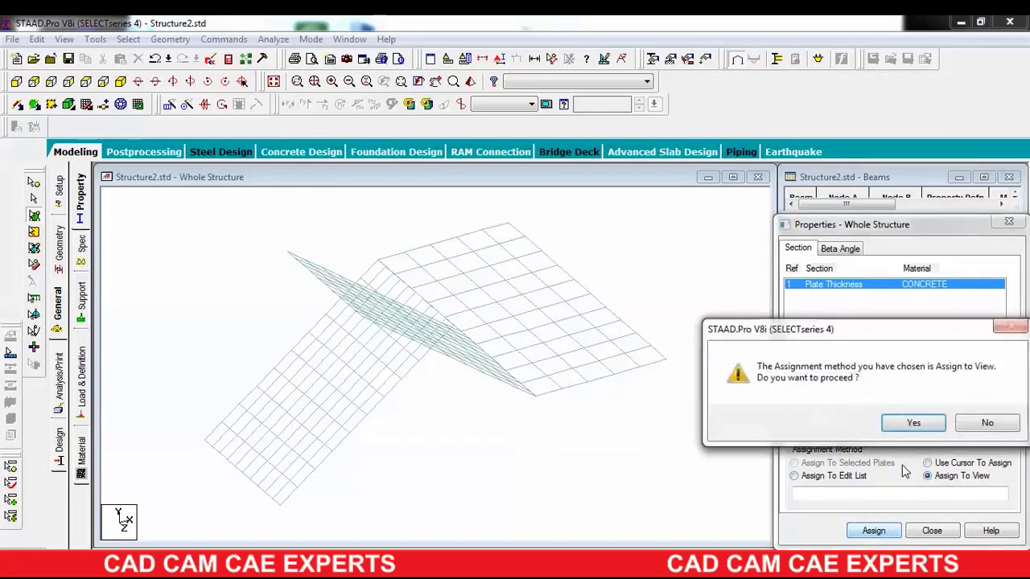
{"action": "left_click", "coordinate": [911, 424]}
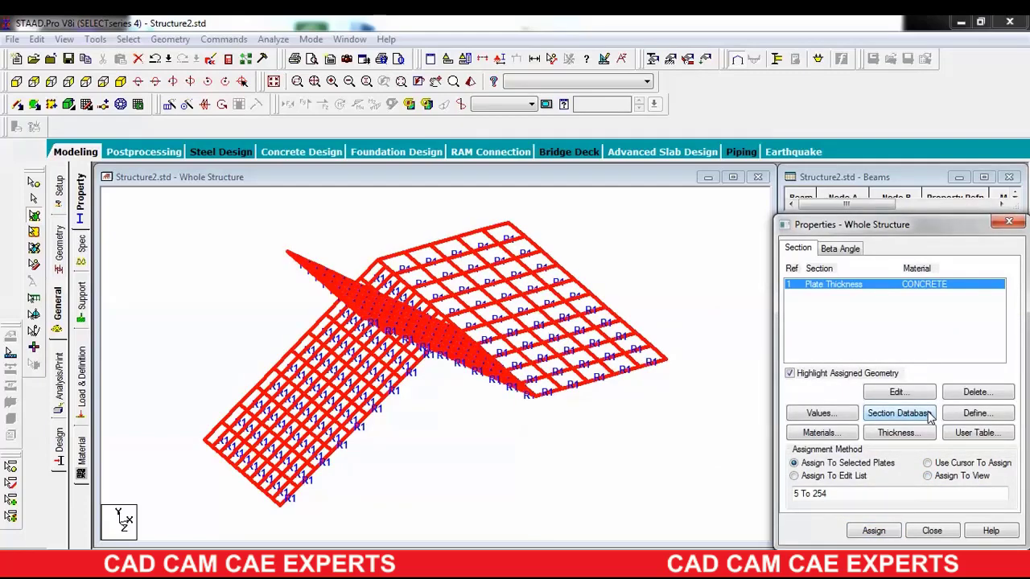
{"action": "left_click", "coordinate": [713, 476]}
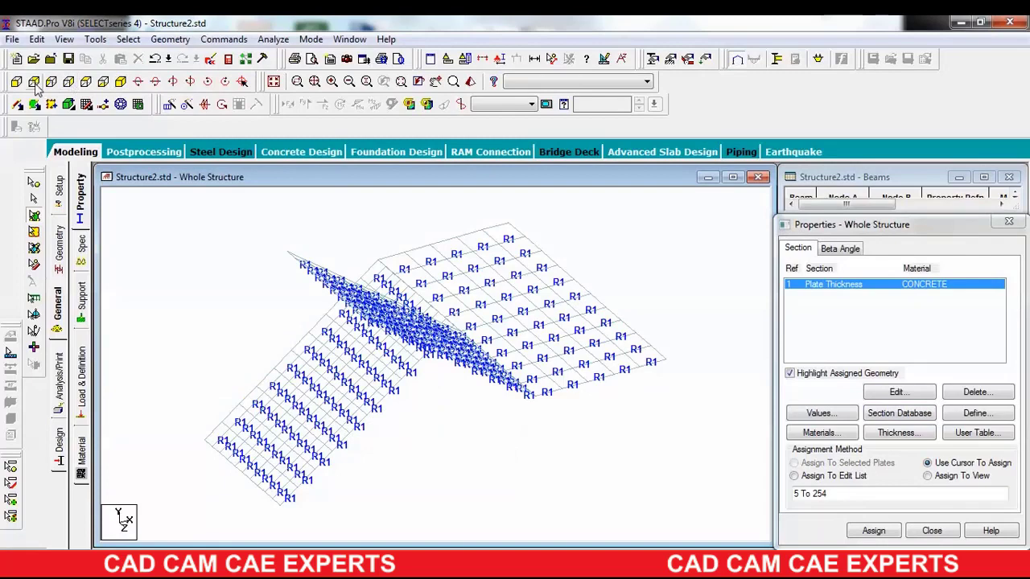
- Show the staircase in back view and create a fixed support definition
{"action": "left_click", "coordinate": [34, 82]}
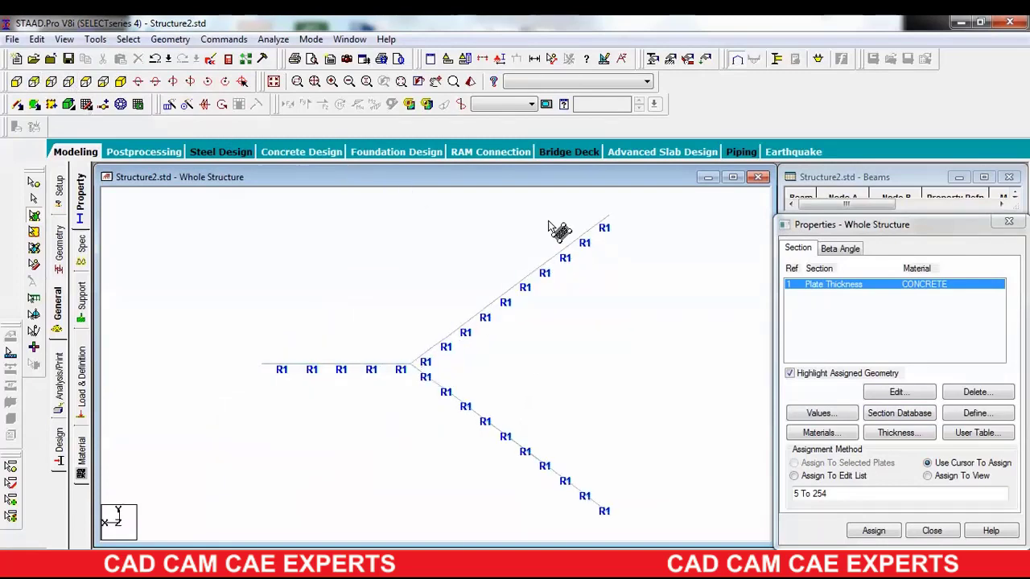
{"action": "left_click", "coordinate": [81, 299]}
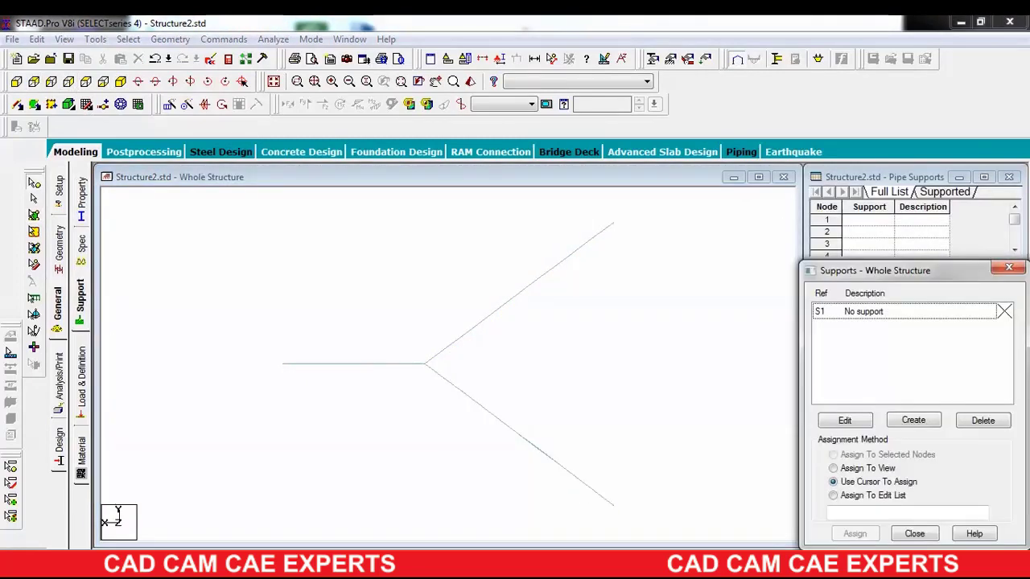
{"action": "left_click", "coordinate": [913, 420]}
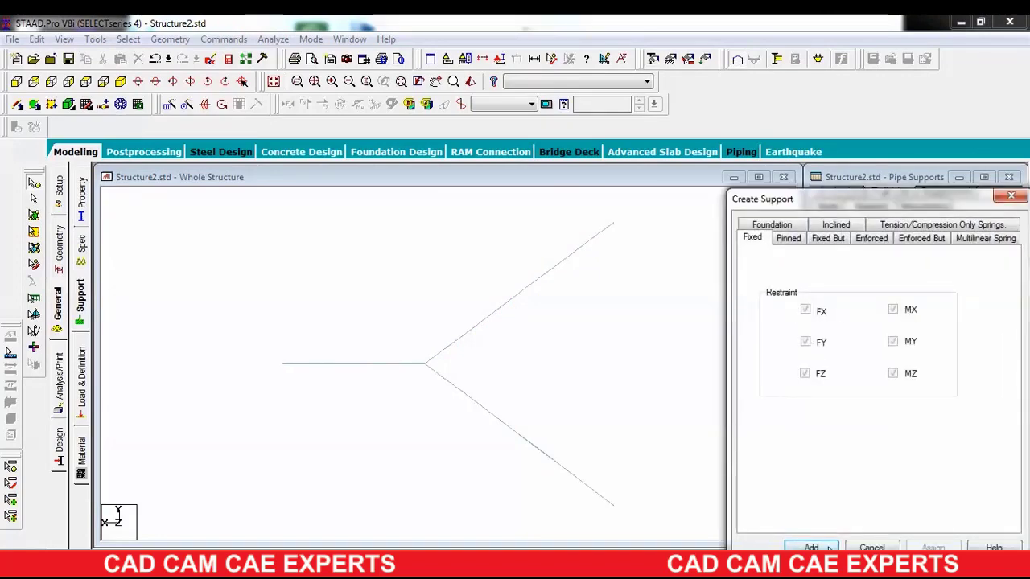
{"action": "left_click", "coordinate": [828, 547]}
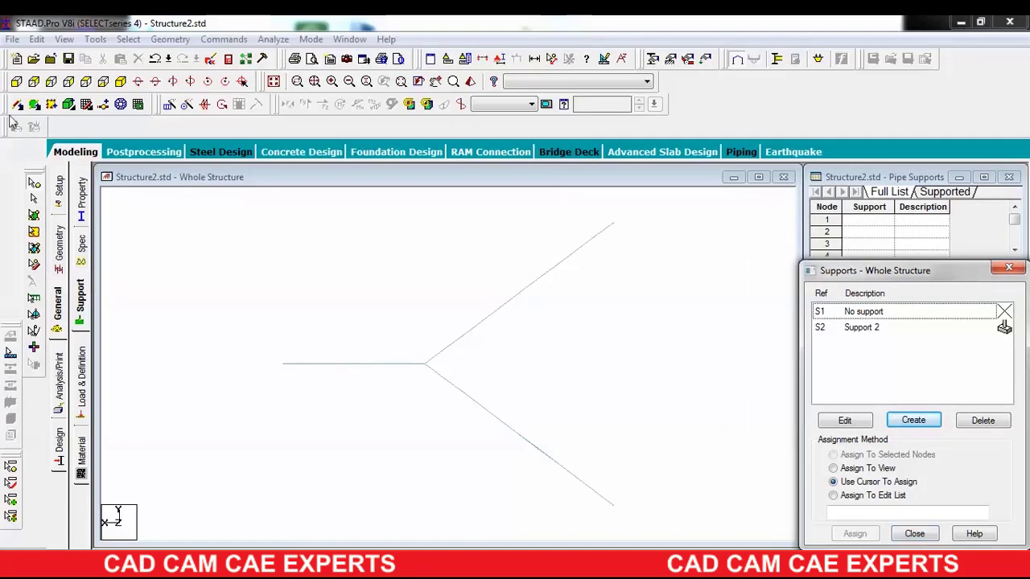
- Choose the fixed support definition Support 2 for assignment with the staircase shown edge-on
{"action": "left_click", "coordinate": [32, 82]}
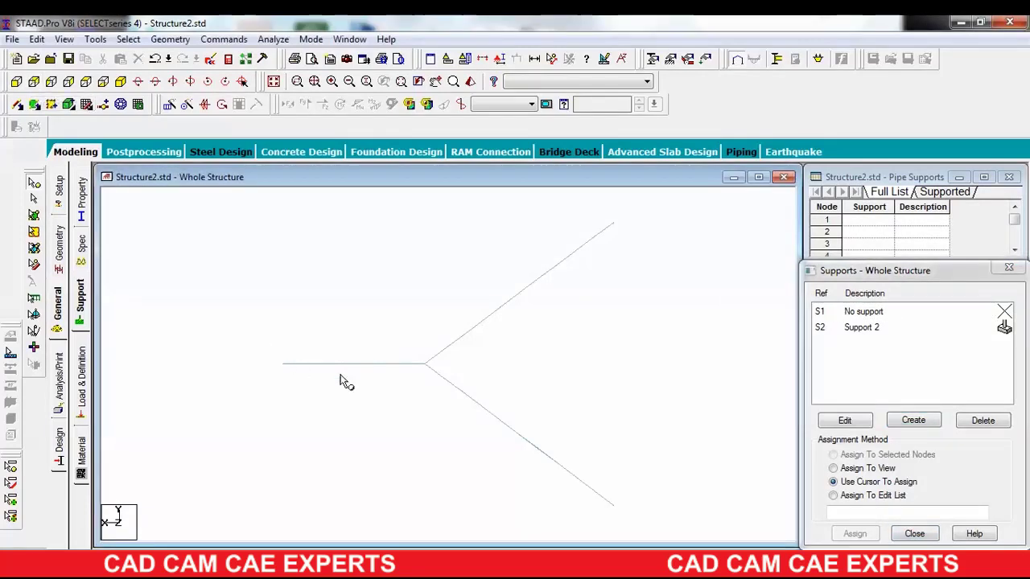
{"action": "left_click", "coordinate": [862, 331]}
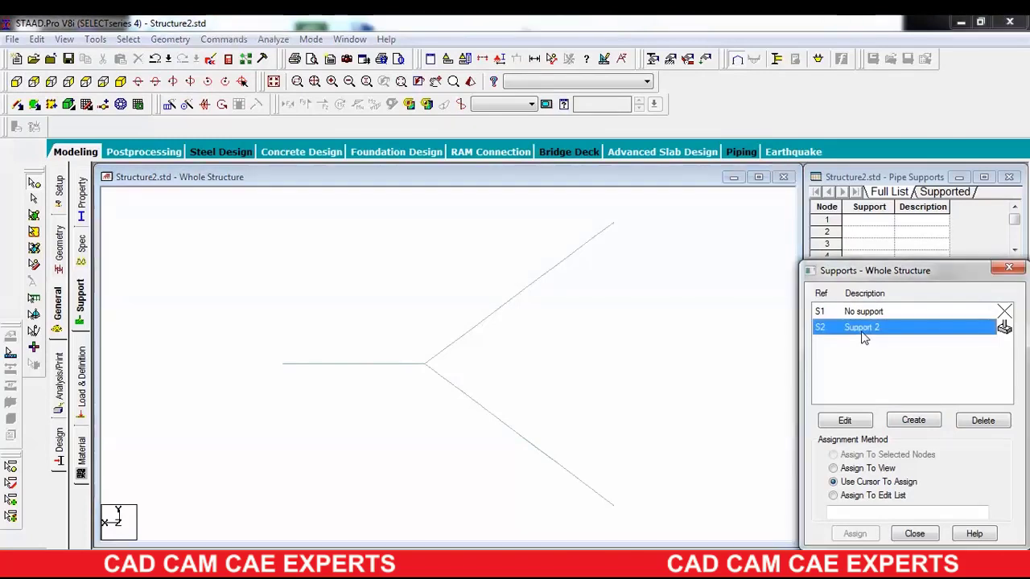
{"action": "left_click", "coordinate": [612, 506]}
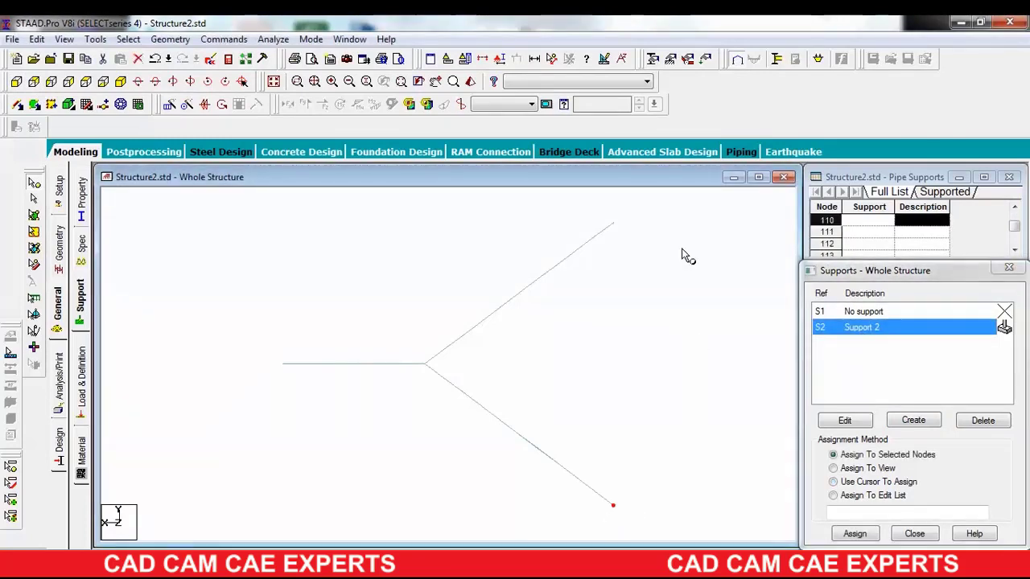
{"action": "left_click", "coordinate": [611, 209]}
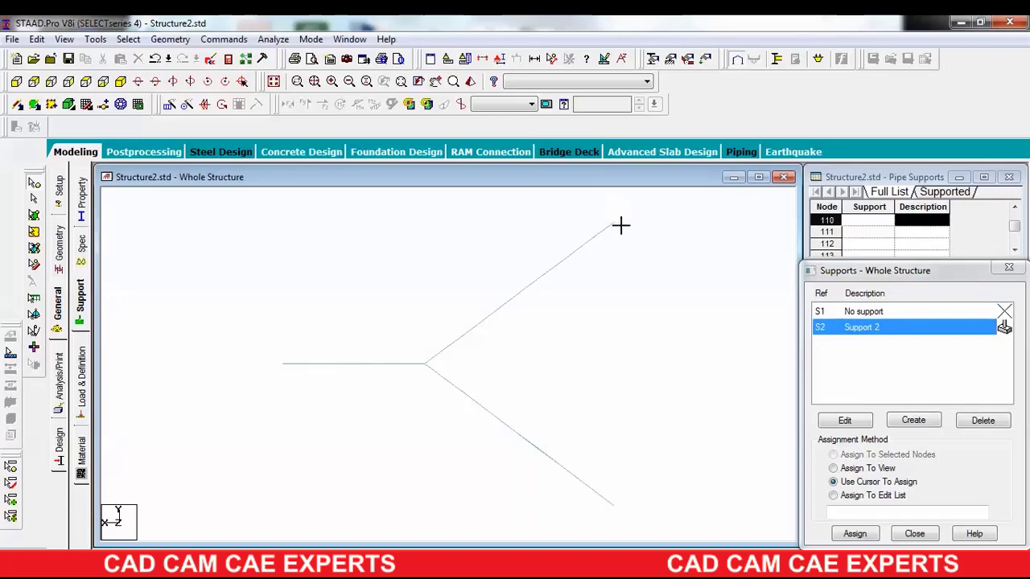
{"action": "left_click", "coordinate": [616, 224]}
{"action": "left_click", "coordinate": [270, 360]}
{"action": "left_click", "coordinate": [424, 364]}
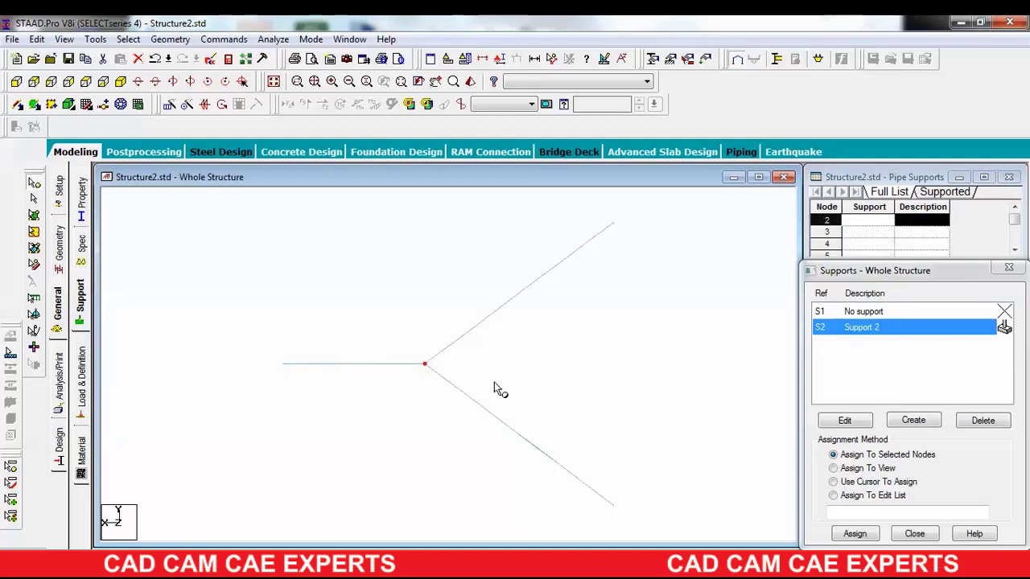
{"action": "left_click", "coordinate": [628, 492]}
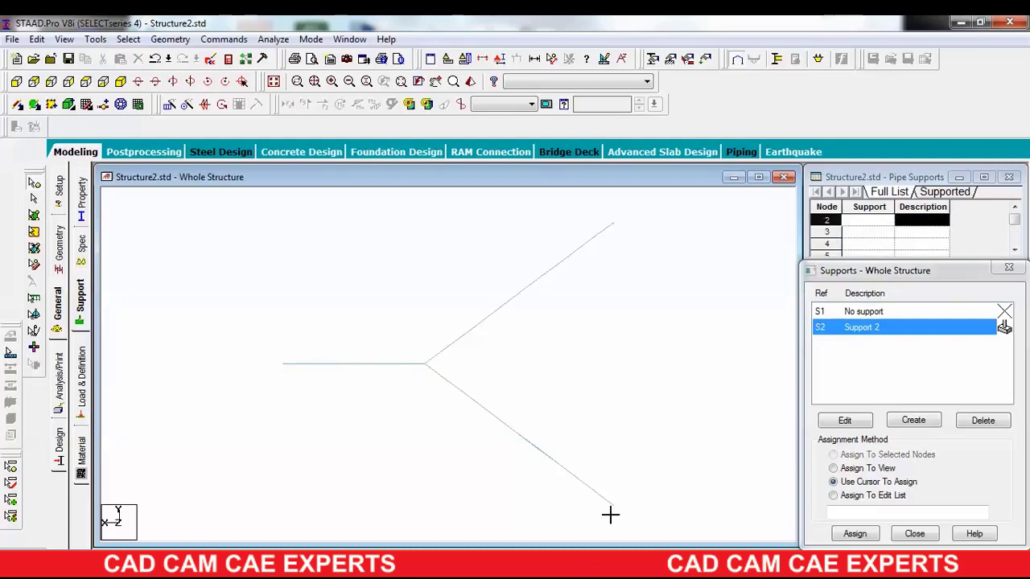
- Assign Support 2 to the nodes at both flights' outer ends, the landing's outer edge and the landing-flight junction
{"action": "left_click_drag", "start_coordinate": [609, 517], "coordinate": [609, 517]}
{"action": "left_click_drag", "start_coordinate": [612, 208], "coordinate": [619, 230], "text": "ctrl"}
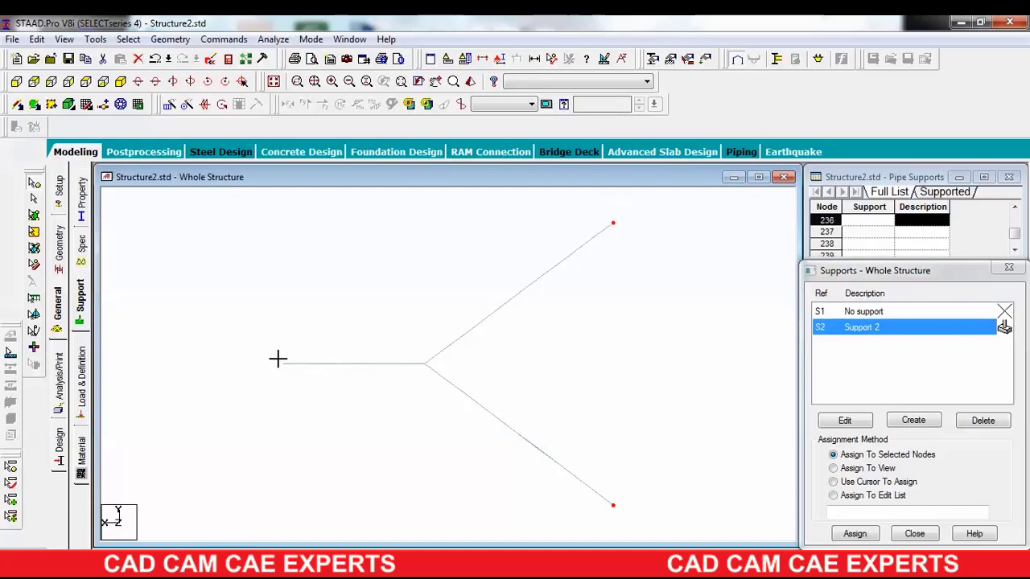
{"action": "left_click_drag", "start_coordinate": [278, 359], "coordinate": [285, 366], "text": "ctrl"}
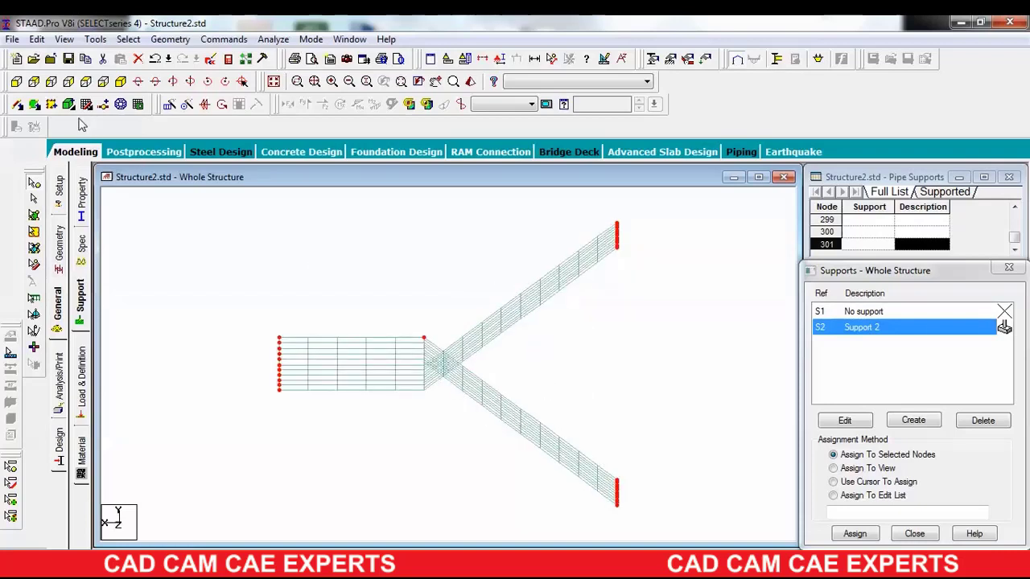
{"action": "left_click", "coordinate": [34, 81]}
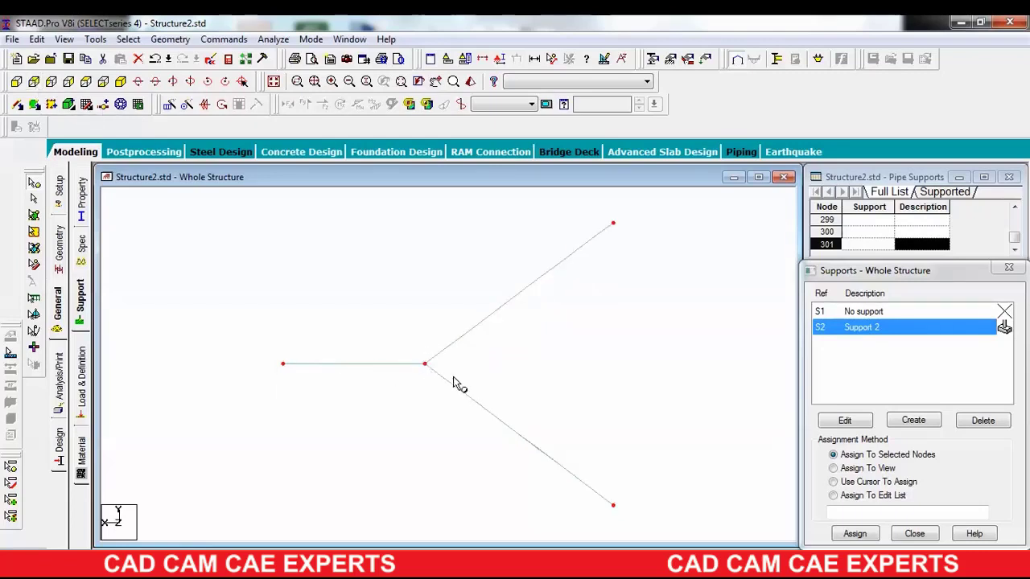
{"action": "key", "text": "Up"}
{"action": "key", "text": "Up"}
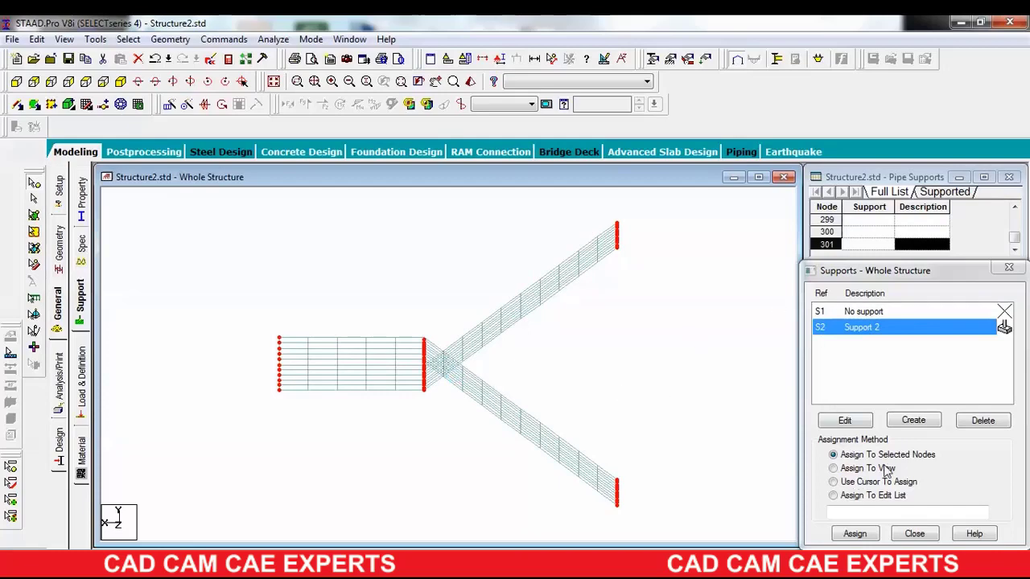
{"action": "left_click", "coordinate": [854, 533]}
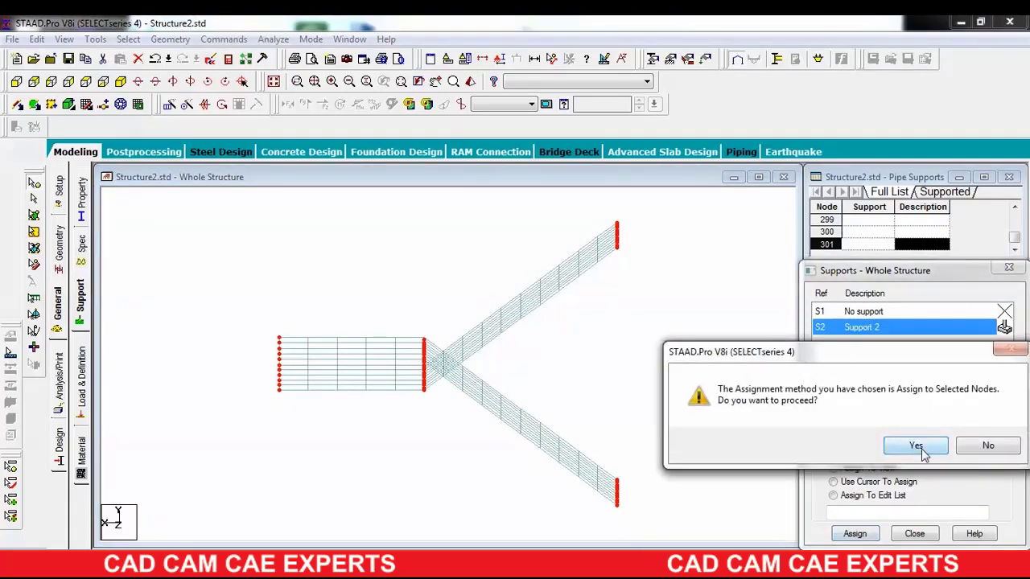
{"action": "left_click", "coordinate": [916, 446]}
- Examine the assigned supports in the plan and isometric views
{"action": "middle_click_drag", "start_coordinate": [673, 396], "coordinate": [580, 363]}
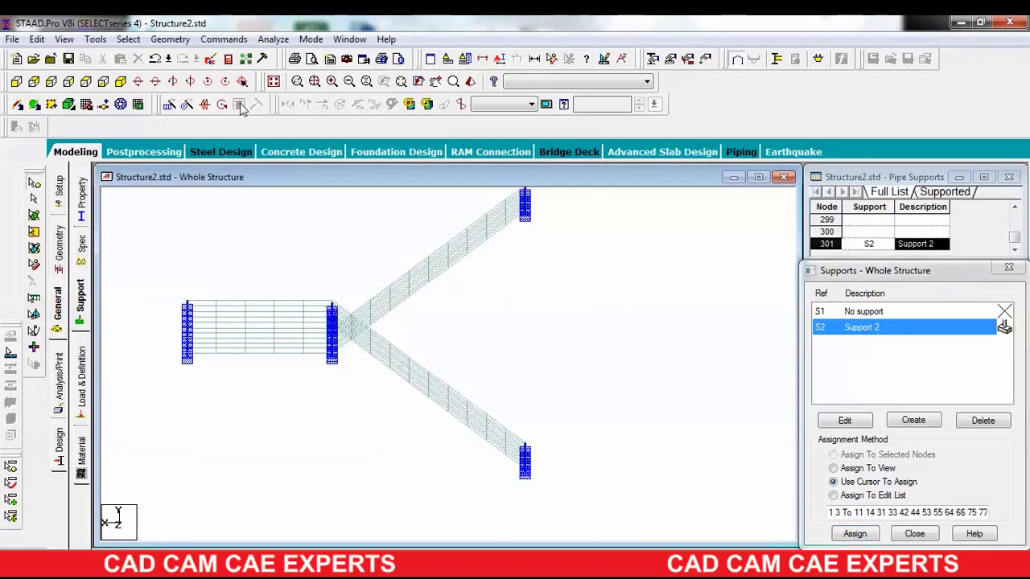
{"action": "left_click", "coordinate": [86, 83]}
{"action": "scroll", "coordinate": [386, 228], "scroll_direction": "up", "scroll_amount": 5}
{"action": "scroll", "coordinate": [441, 248], "scroll_direction": "down", "scroll_amount": 7}
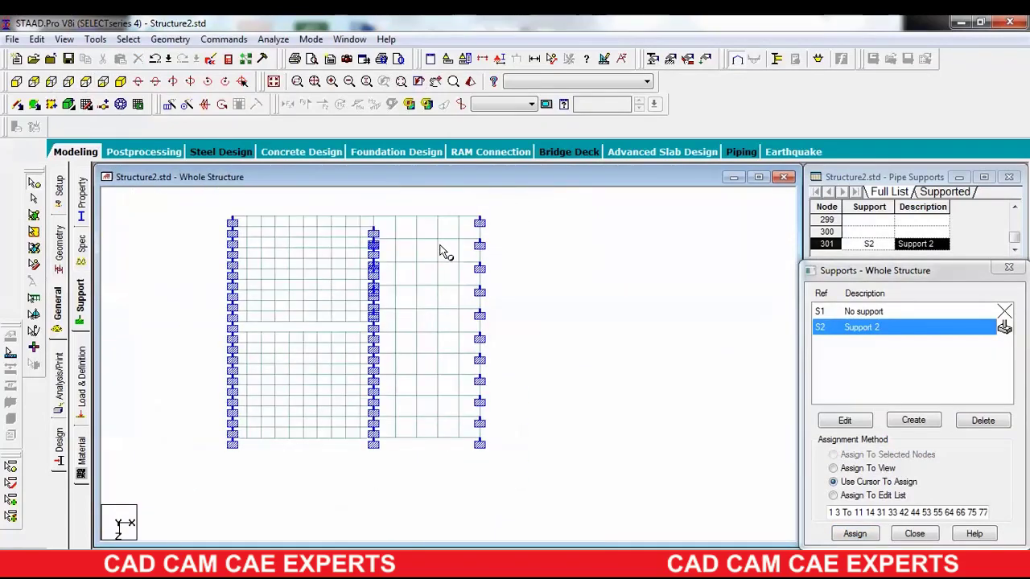
{"action": "scroll", "coordinate": [441, 252], "scroll_direction": "down", "scroll_amount": 3}
{"action": "middle_click_drag", "start_coordinate": [477, 263], "coordinate": [453, 244]}
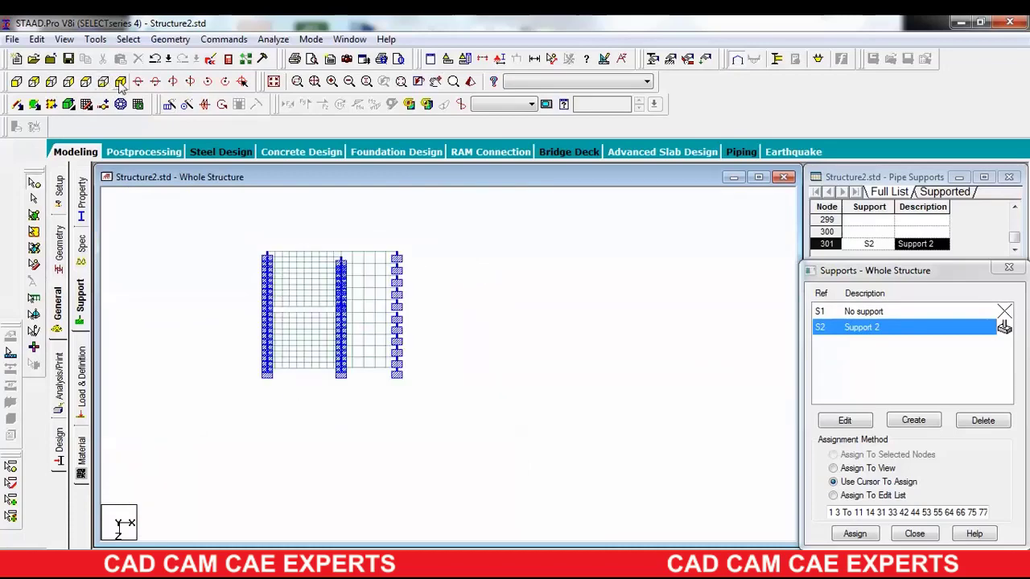
{"action": "left_click", "coordinate": [120, 82]}
{"action": "scroll", "coordinate": [514, 334], "scroll_direction": "up", "scroll_amount": 2}
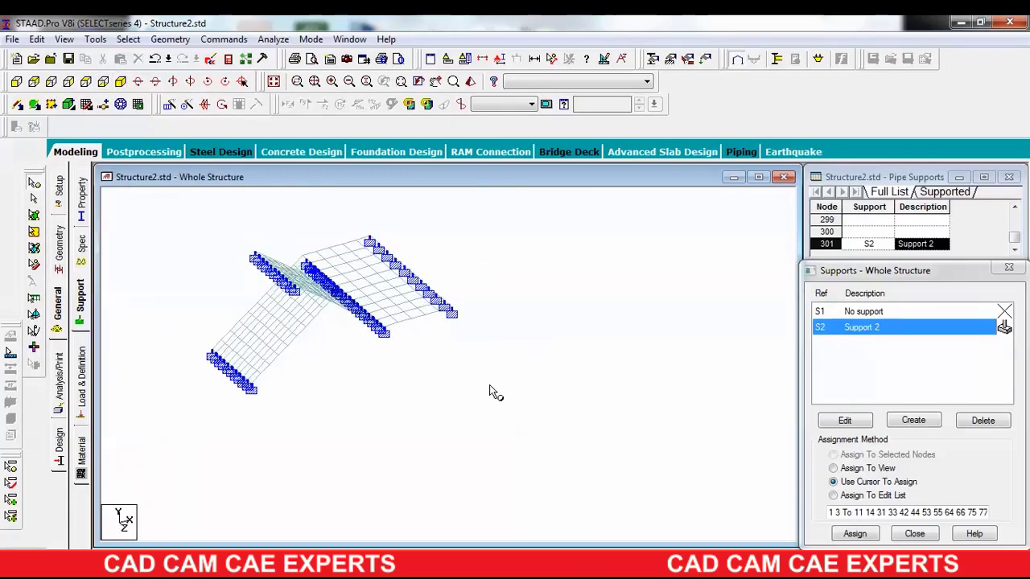
- Assign Support 2 to the selected nodes including the unsupported rear corner node at the landing-flight junction, and clear the selection
{"action": "left_click", "coordinate": [81, 374]}
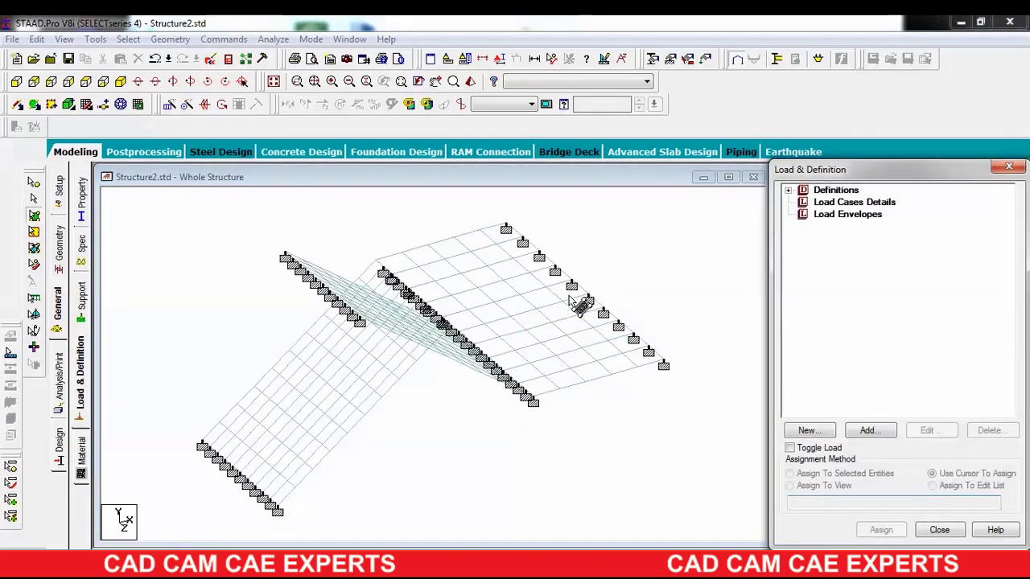
{"action": "left_click", "coordinate": [81, 296]}
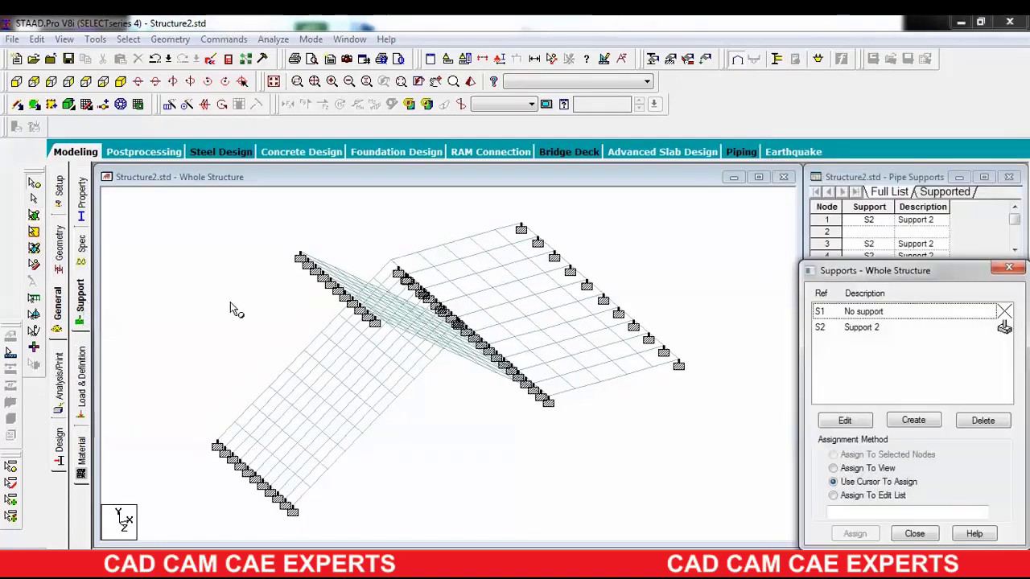
{"action": "left_click", "coordinate": [861, 328]}
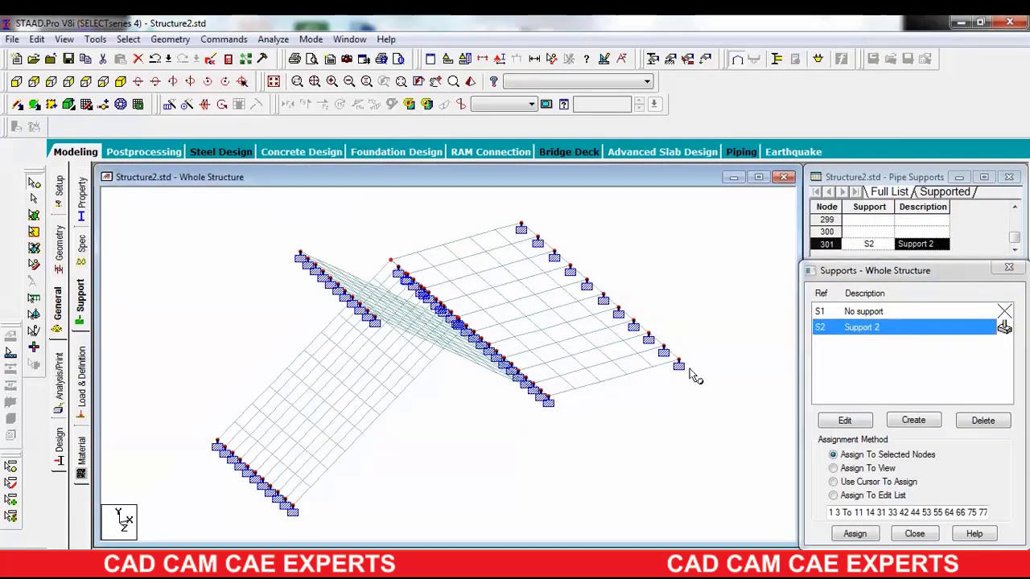
{"action": "left_click", "coordinate": [855, 533]}
{"action": "left_click", "coordinate": [914, 446]}
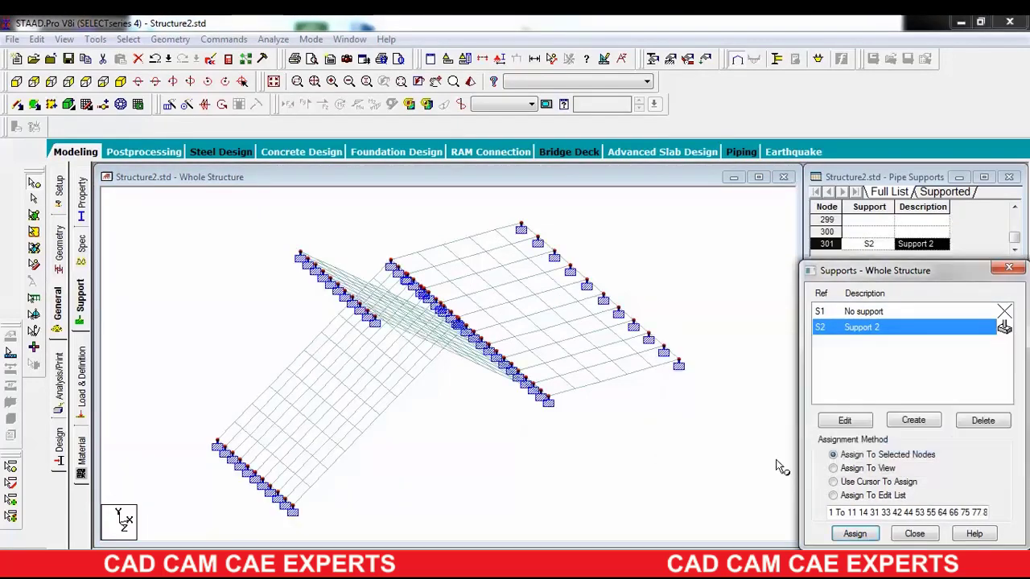
{"action": "left_click", "coordinate": [732, 414]}
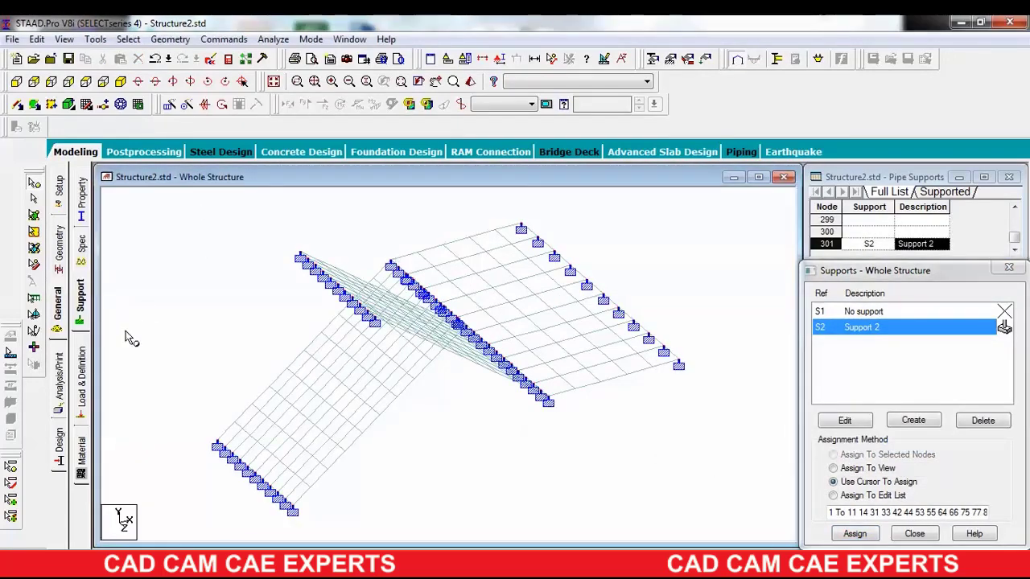
- Create primary load case 1 with loading type Dead and the title LOAD CASE 1
{"action": "left_click", "coordinate": [82, 378]}
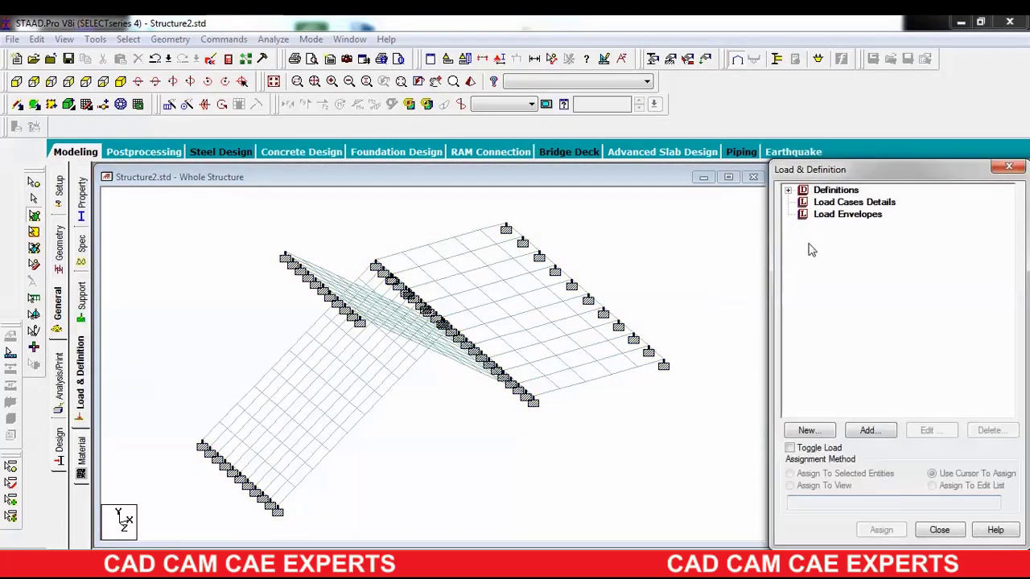
{"action": "left_click", "coordinate": [829, 206]}
{"action": "left_click", "coordinate": [886, 432]}
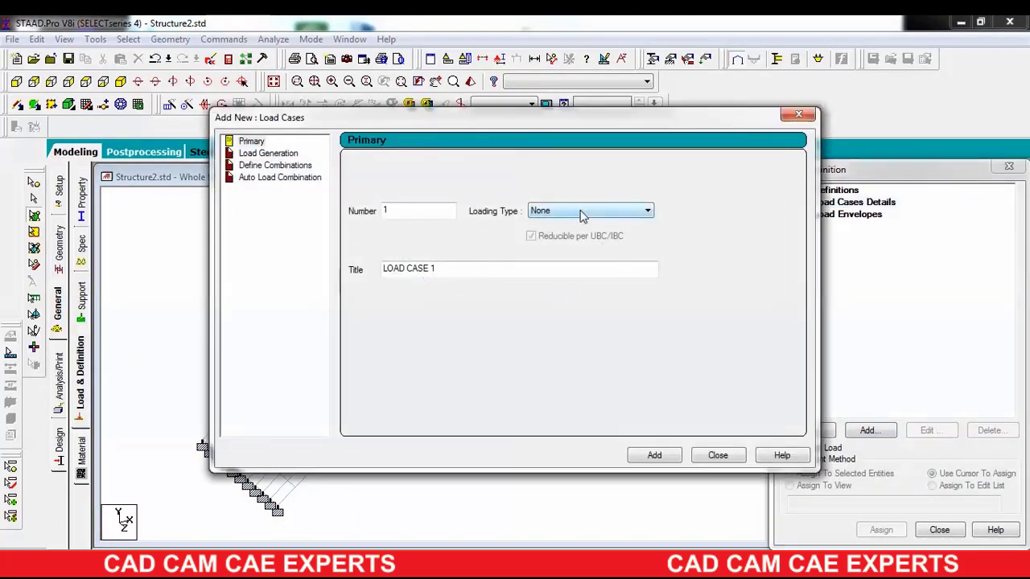
{"action": "left_click", "coordinate": [582, 211]}
{"action": "left_click", "coordinate": [567, 223]}
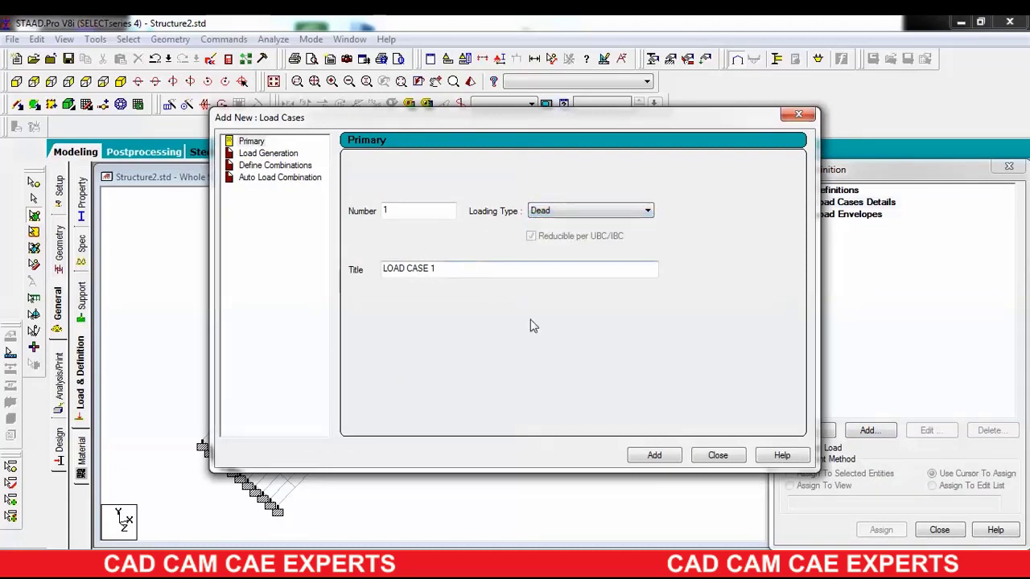
{"action": "left_click", "coordinate": [654, 455]}
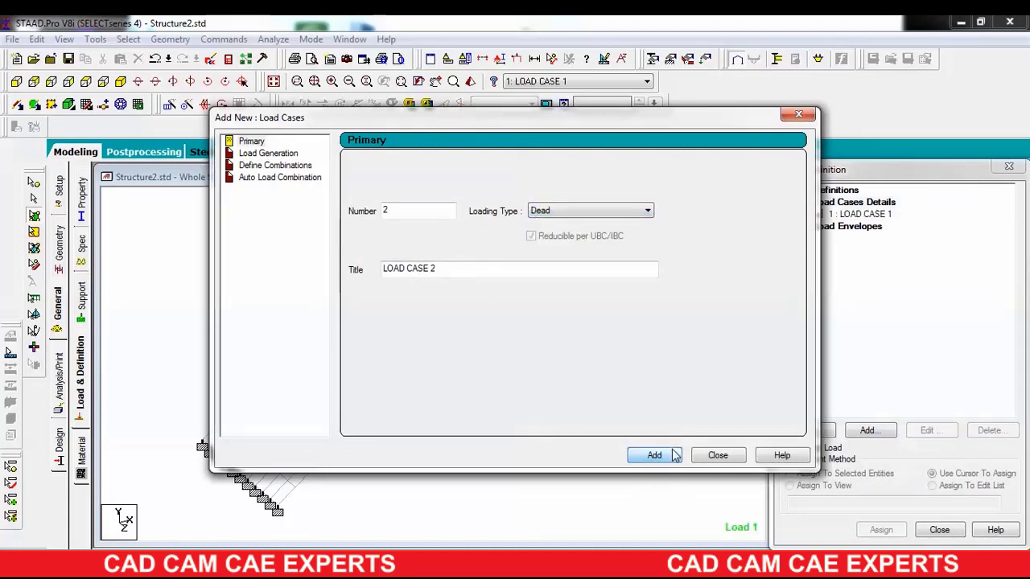
- Create primary load case 2 with loading type Live and the title LOAD CASE 2
{"action": "left_click", "coordinate": [630, 215]}
{"action": "left_click", "coordinate": [618, 233]}
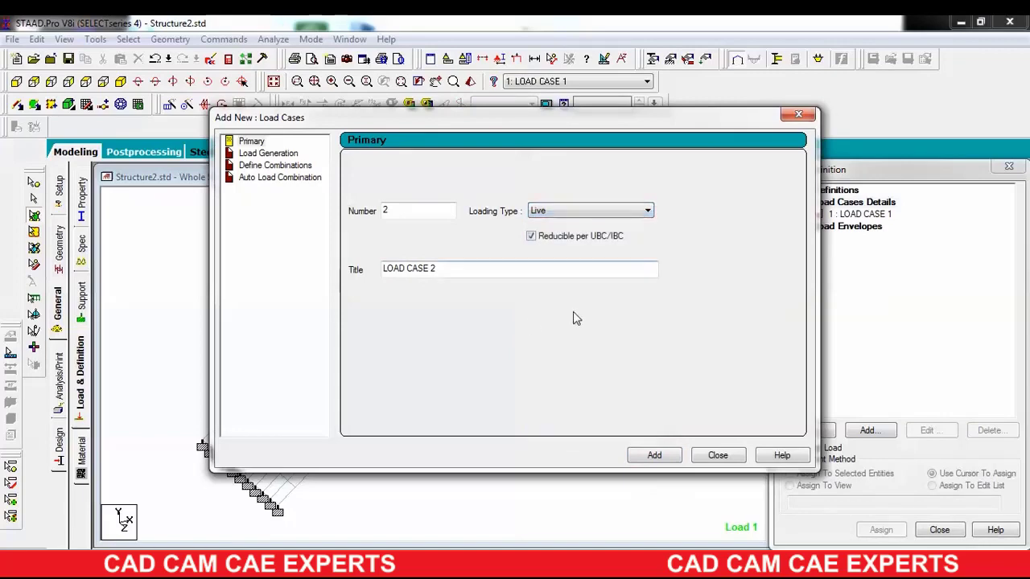
{"action": "left_click", "coordinate": [653, 455]}
{"action": "left_click", "coordinate": [717, 456]}
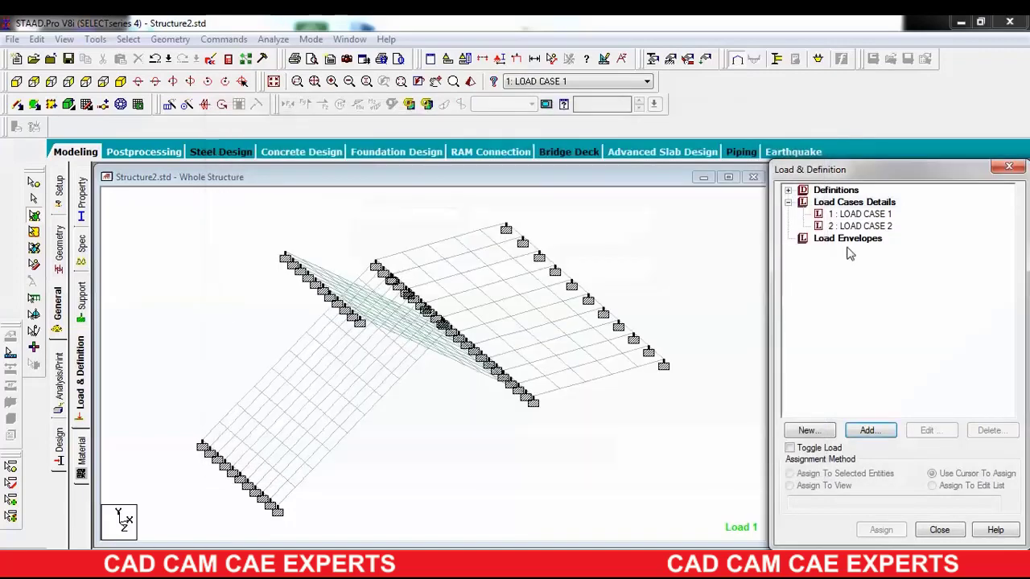
- Add a selfweight load in the Y direction with factor -1 to load case 1
{"action": "left_click", "coordinate": [863, 215]}
{"action": "left_click", "coordinate": [877, 431]}
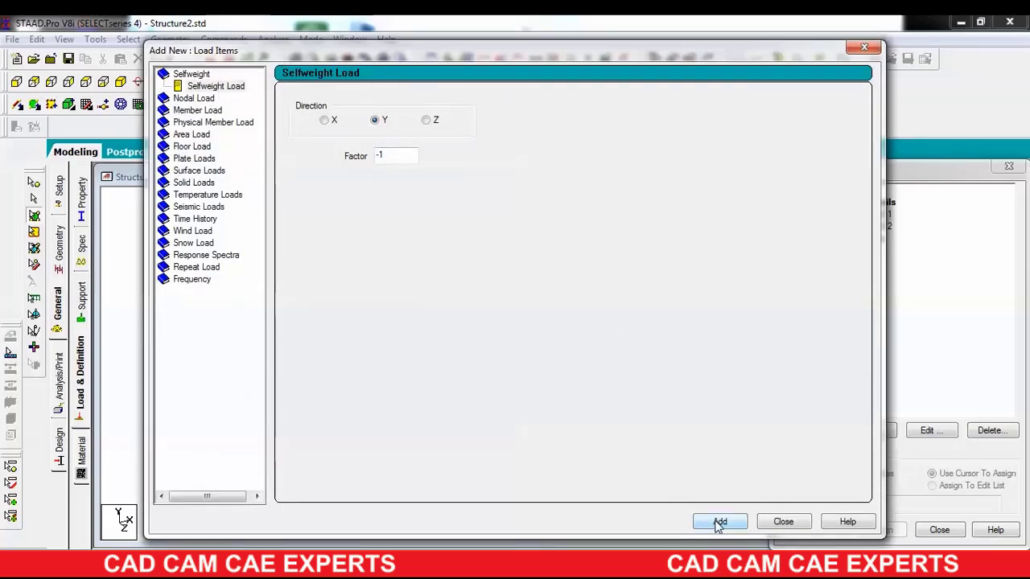
{"action": "left_click", "coordinate": [718, 523]}
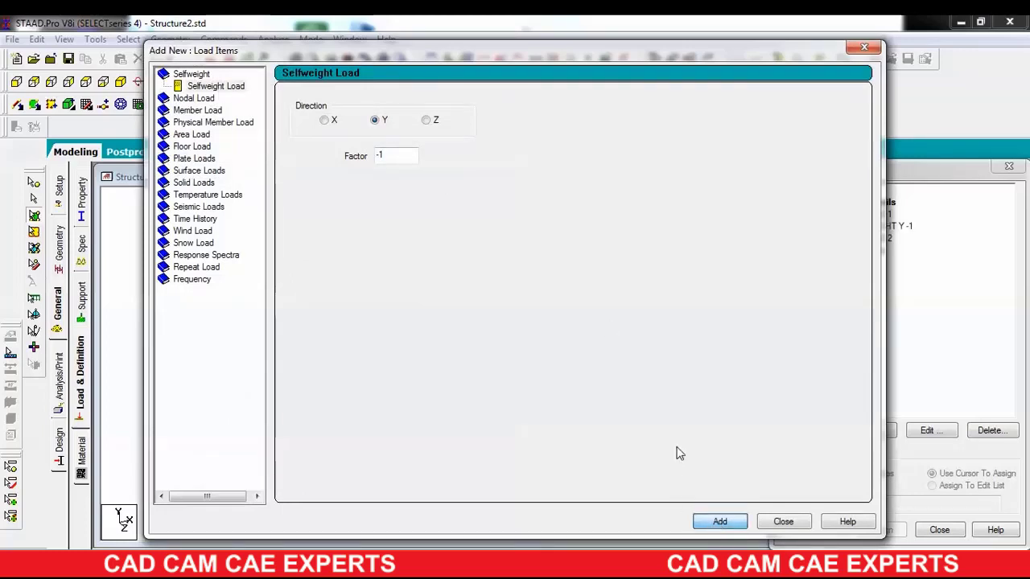
- Add a full-plate pressure load of 1 kN/m2 in the local Z direction to load case 1
{"action": "left_click", "coordinate": [203, 160]}
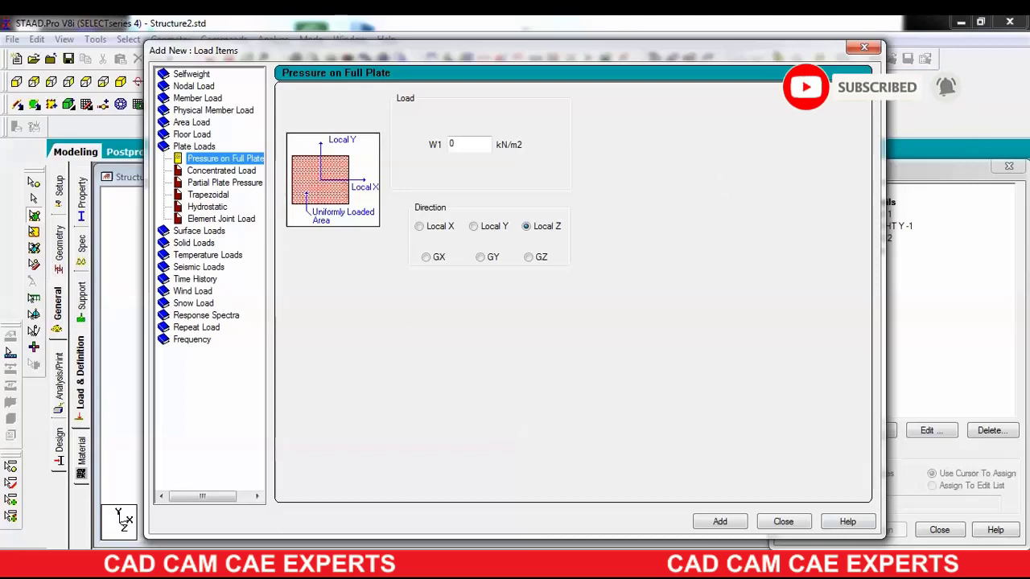
{"action": "left_click", "coordinate": [459, 143]}
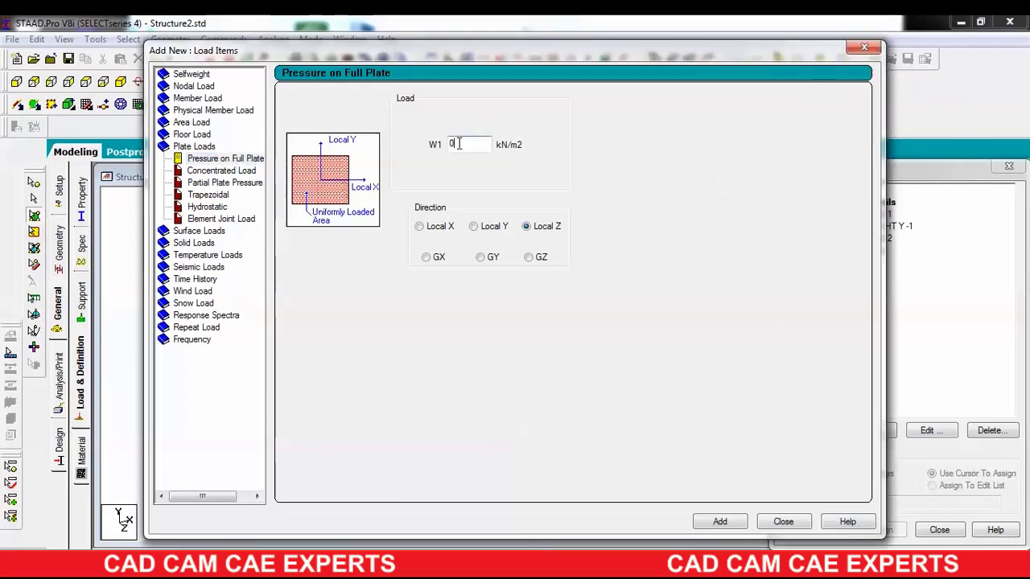
{"action": "left_click_drag", "start_coordinate": [458, 143], "coordinate": [449, 153]}
{"action": "type", "text": "1"}
{"action": "left_click", "coordinate": [721, 522]}
{"action": "left_click", "coordinate": [783, 522]}
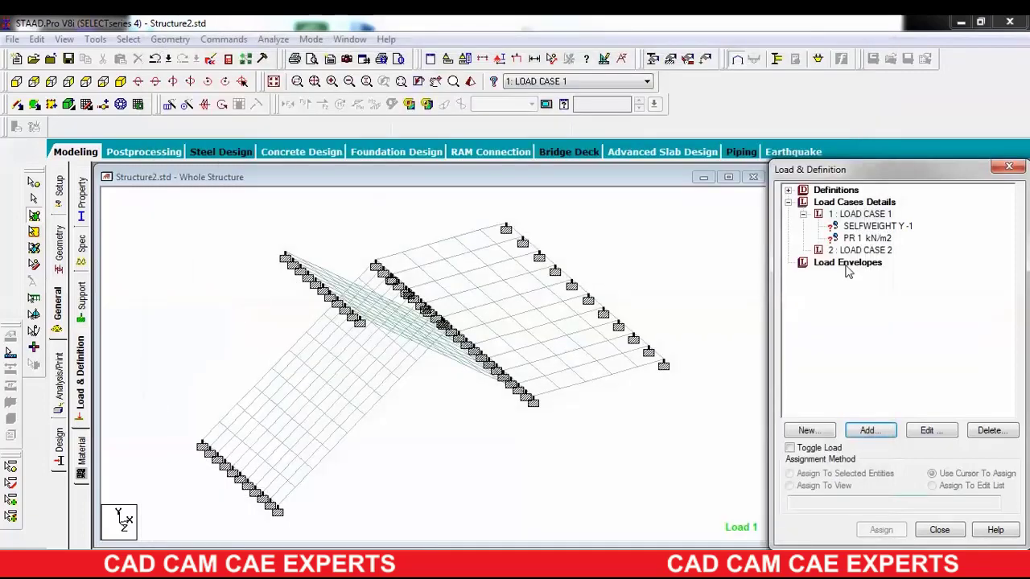
- Assign the 1 kN/m2 plate pressure to all plates in the view
{"action": "left_click", "coordinate": [854, 239]}
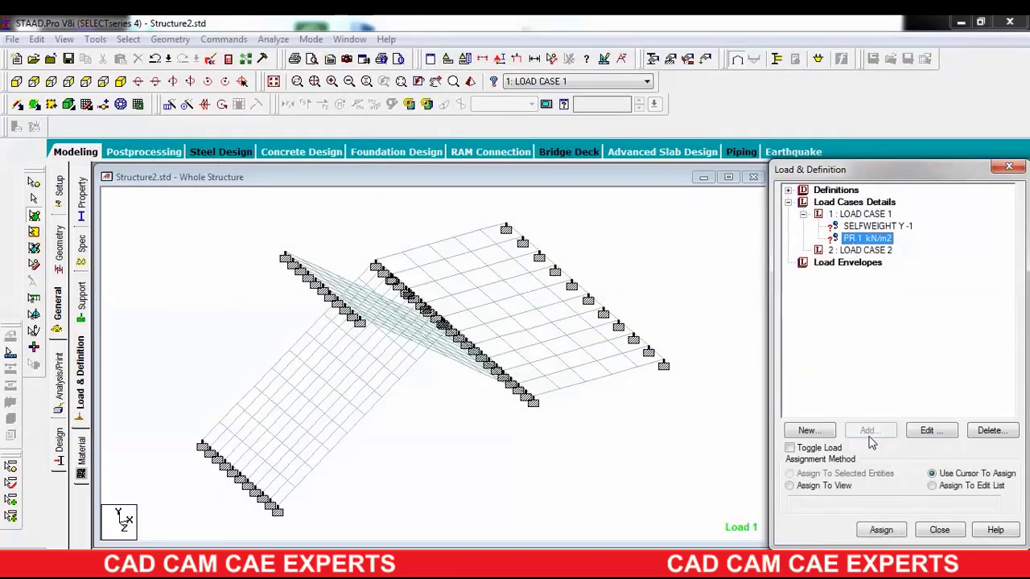
{"action": "left_click", "coordinate": [798, 489]}
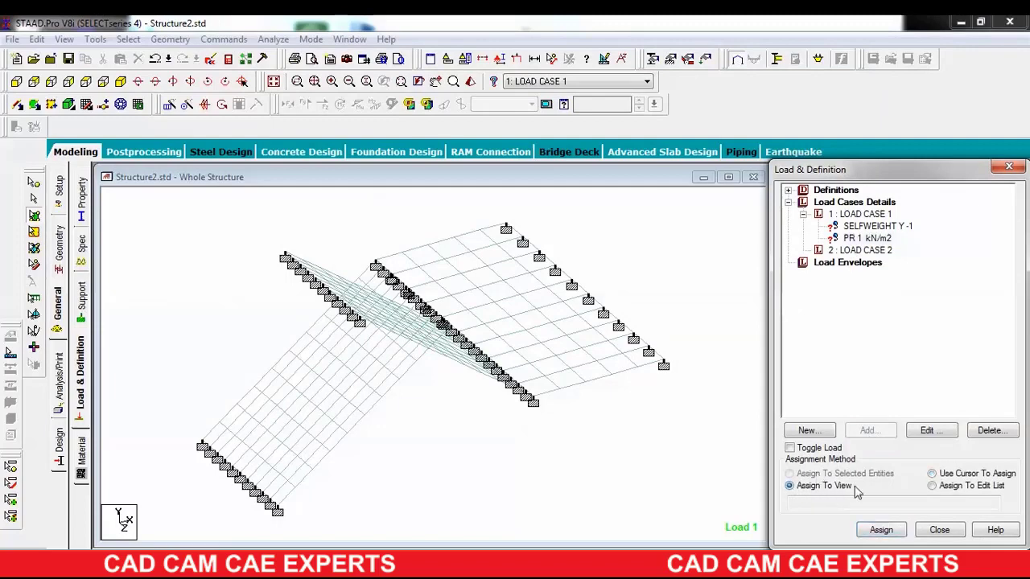
{"action": "left_click", "coordinate": [880, 529]}
{"action": "left_click", "coordinate": [913, 396]}
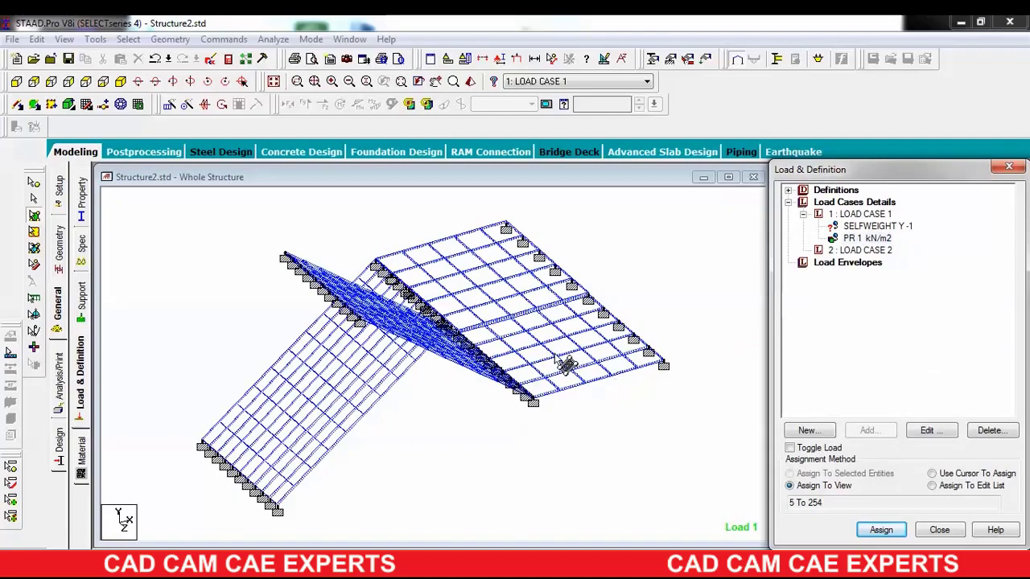
{"action": "middle_click_drag", "start_coordinate": [530, 399], "coordinate": [504, 414]}
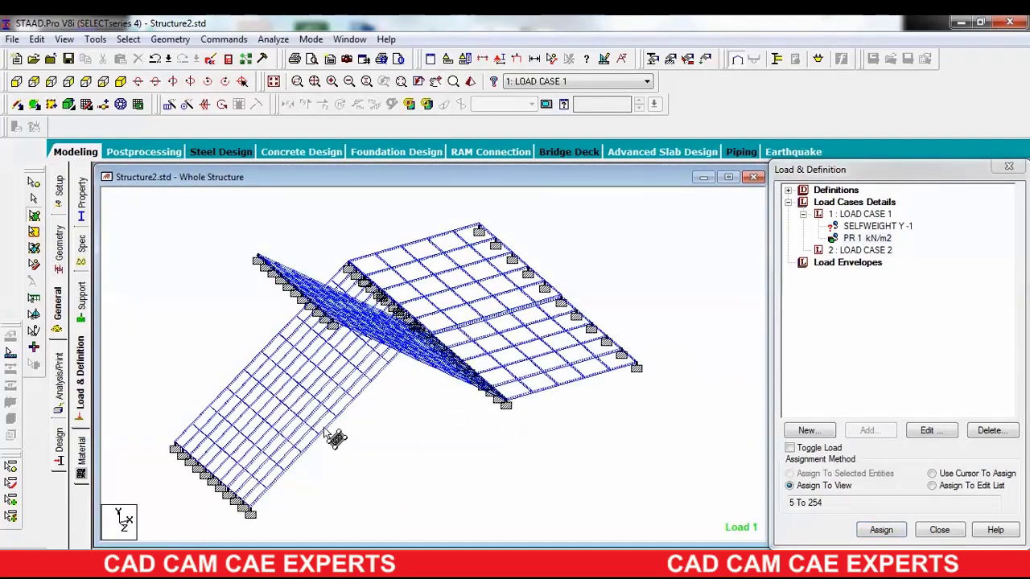
- Examine the direction of the 1 kN/m2 pressure arrows on the plates of the flights and landing
{"action": "scroll", "coordinate": [333, 437], "scroll_direction": "up", "scroll_amount": 5}
{"action": "scroll", "coordinate": [324, 418], "scroll_direction": "up", "scroll_amount": 5}
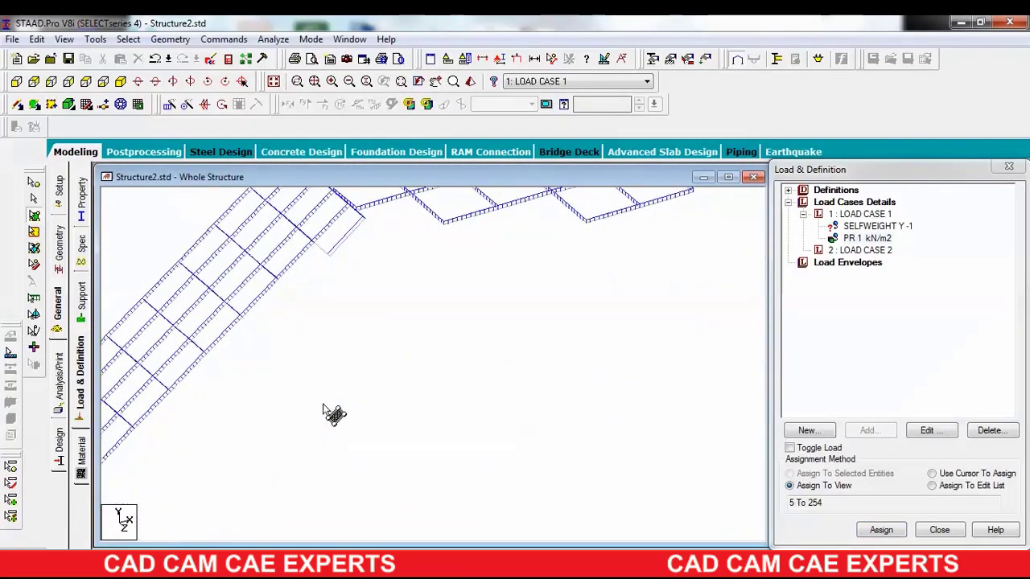
{"action": "scroll", "coordinate": [310, 359], "scroll_direction": "down", "scroll_amount": 5}
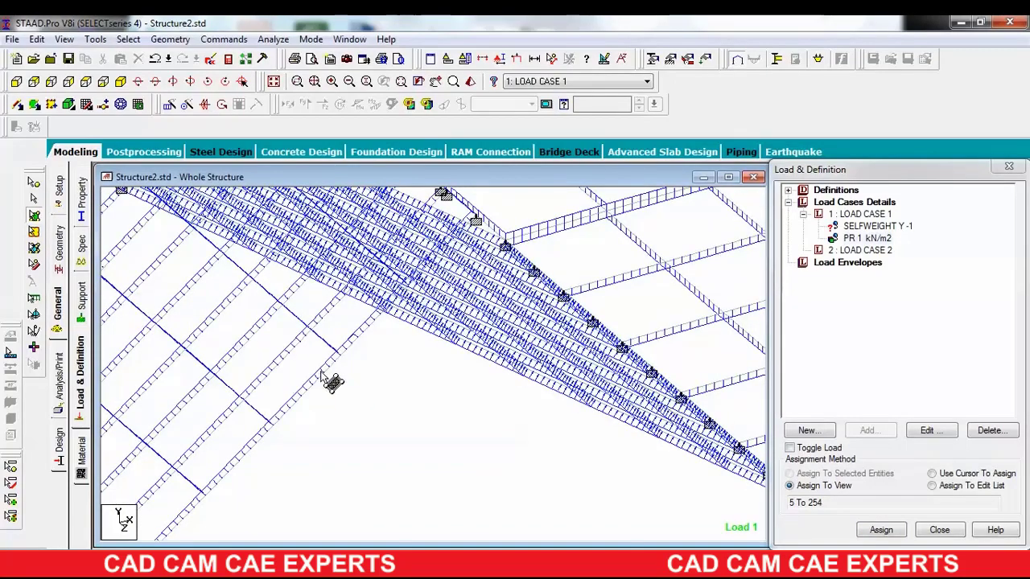
{"action": "middle_click_drag", "start_coordinate": [287, 408], "coordinate": [464, 312]}
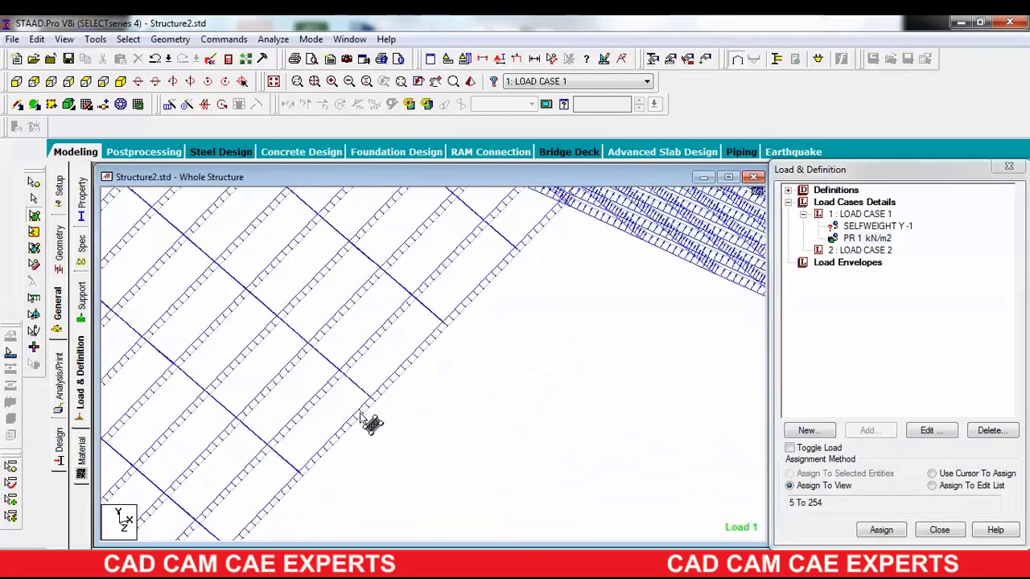
{"action": "scroll", "coordinate": [351, 407], "scroll_direction": "up", "scroll_amount": 4}
{"action": "scroll", "coordinate": [342, 396], "scroll_direction": "up", "scroll_amount": 1}
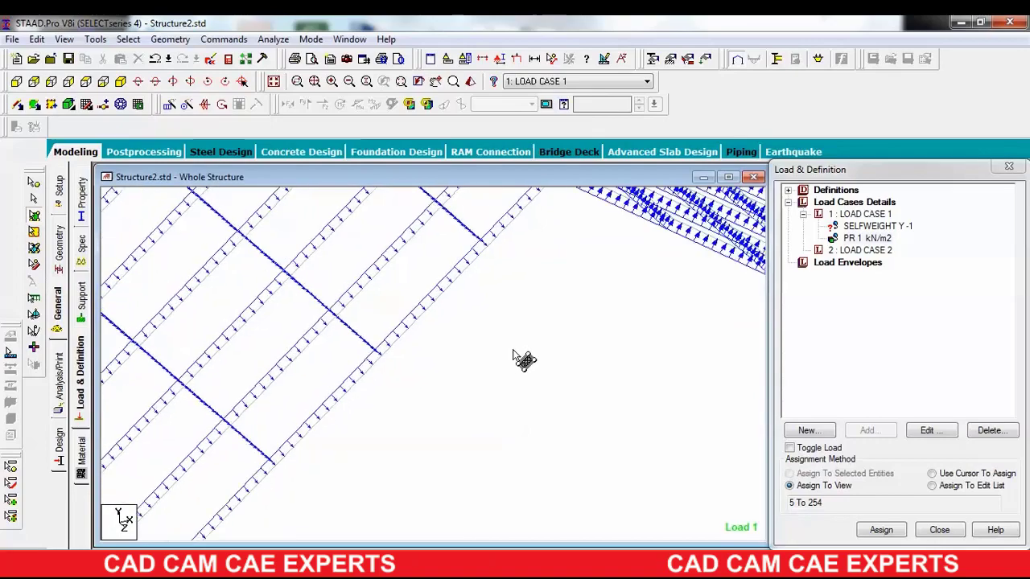
{"action": "scroll", "coordinate": [513, 355], "scroll_direction": "up", "scroll_amount": 2}
{"action": "scroll", "coordinate": [513, 354], "scroll_direction": "down", "scroll_amount": 3}
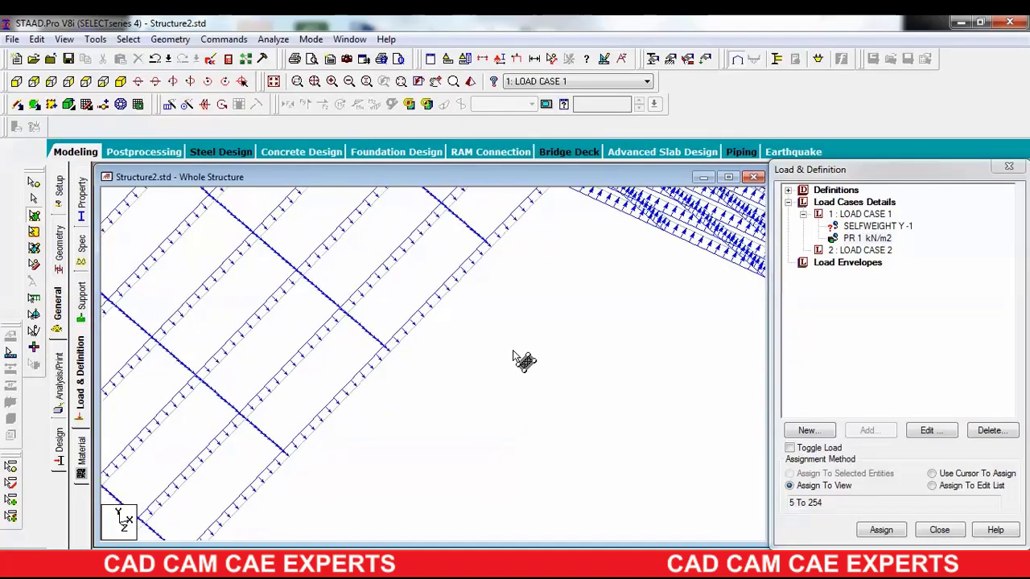
{"action": "scroll", "coordinate": [513, 358], "scroll_direction": "down", "scroll_amount": 1}
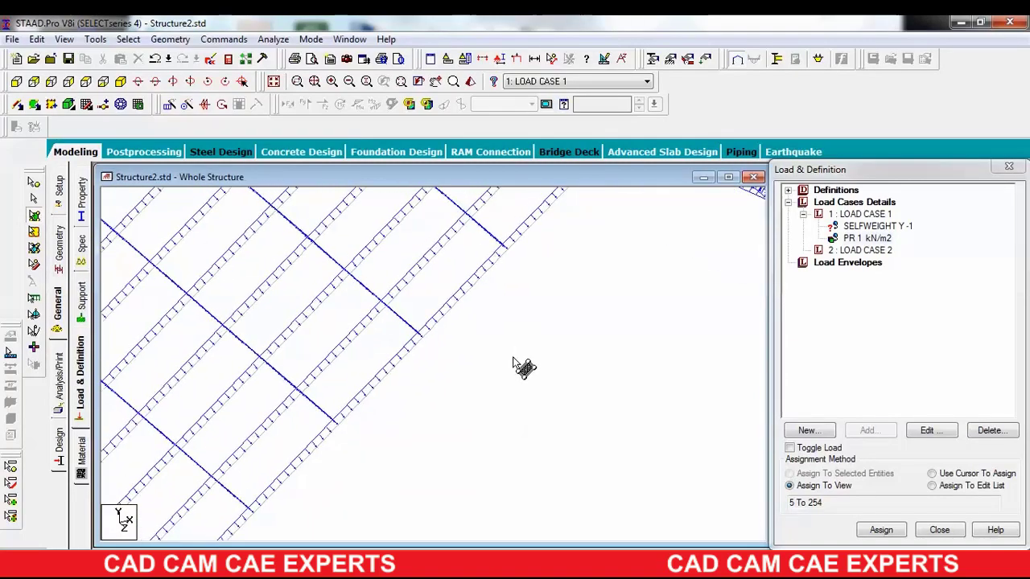
{"action": "scroll", "coordinate": [514, 359], "scroll_direction": "up", "scroll_amount": 1}
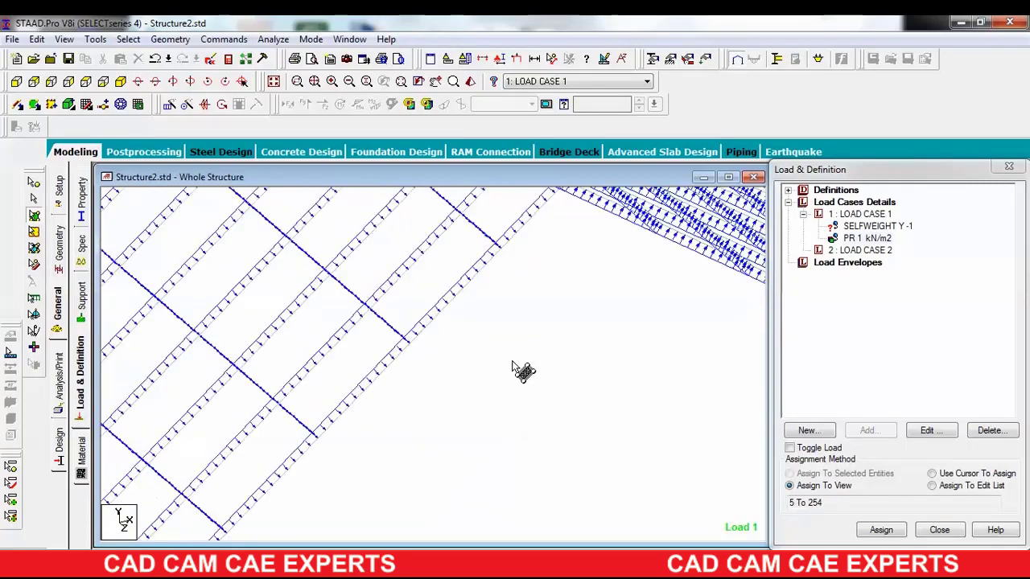
{"action": "scroll", "coordinate": [678, 245], "scroll_direction": "down", "scroll_amount": 1}
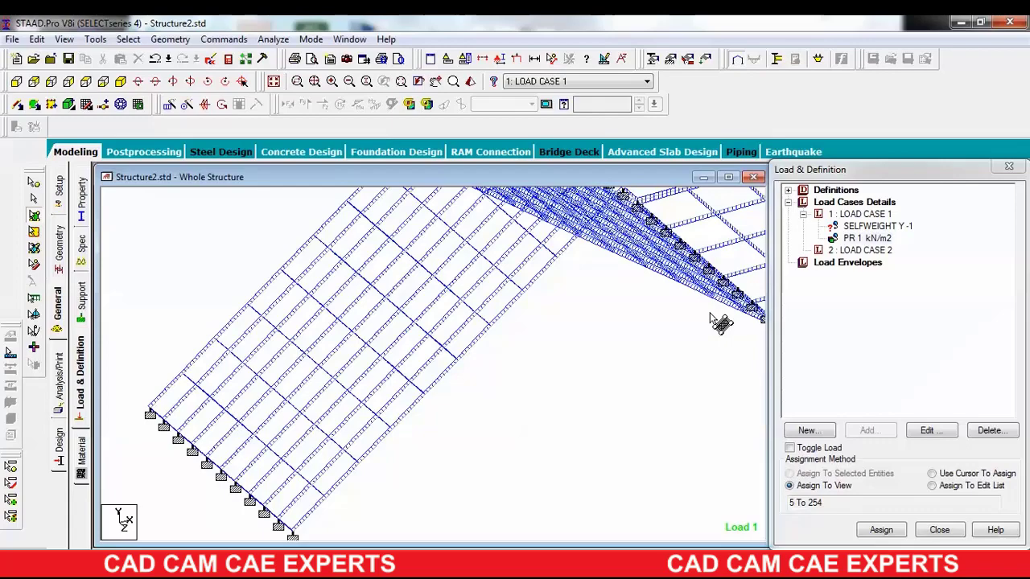
{"action": "scroll", "coordinate": [721, 322], "scroll_direction": "down", "scroll_amount": 6}
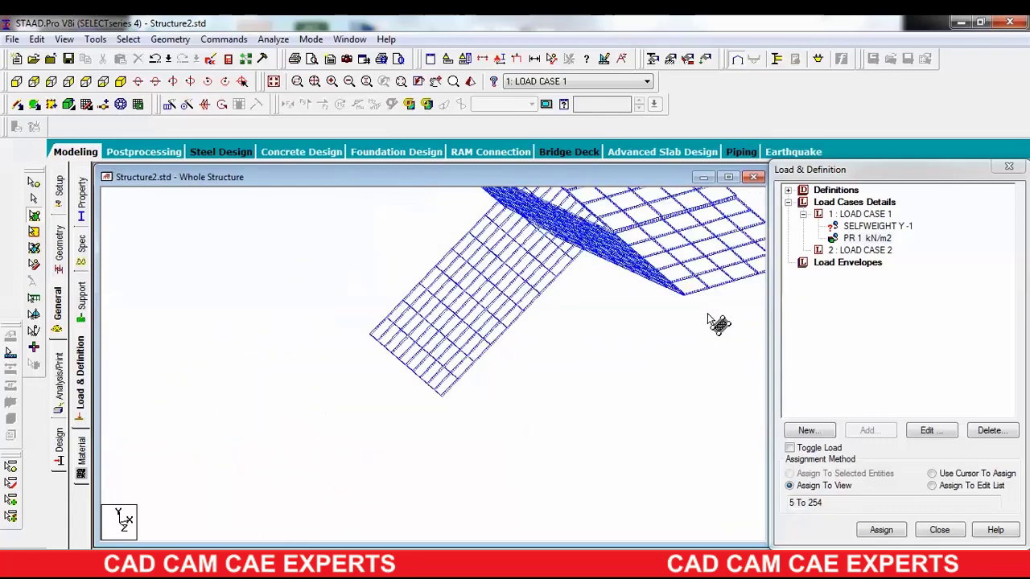
{"action": "mouse_move", "coordinate": [716, 321]}
{"action": "left_mouse_down"}
{"action": "mouse_move", "coordinate": [566, 362]}
{"action": "mouse_move", "coordinate": [432, 336]}
{"action": "mouse_move", "coordinate": [482, 276]}
{"action": "mouse_move", "coordinate": [761, 264]}
{"action": "left_mouse_up"}
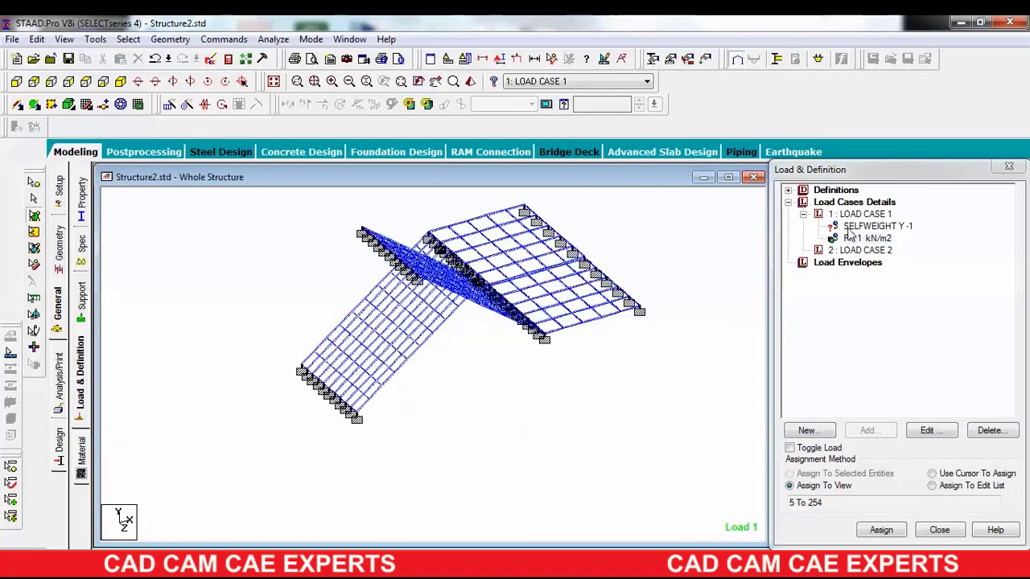
- Assign the Y-direction selfweight load of load case 1 to all plates in the view
{"action": "left_click", "coordinate": [872, 226]}
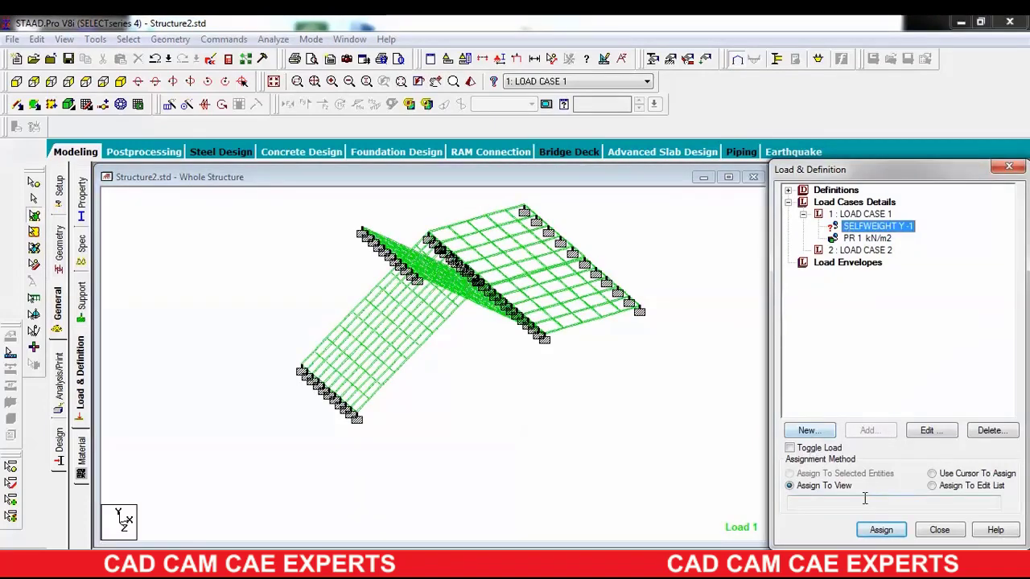
{"action": "left_click", "coordinate": [881, 530]}
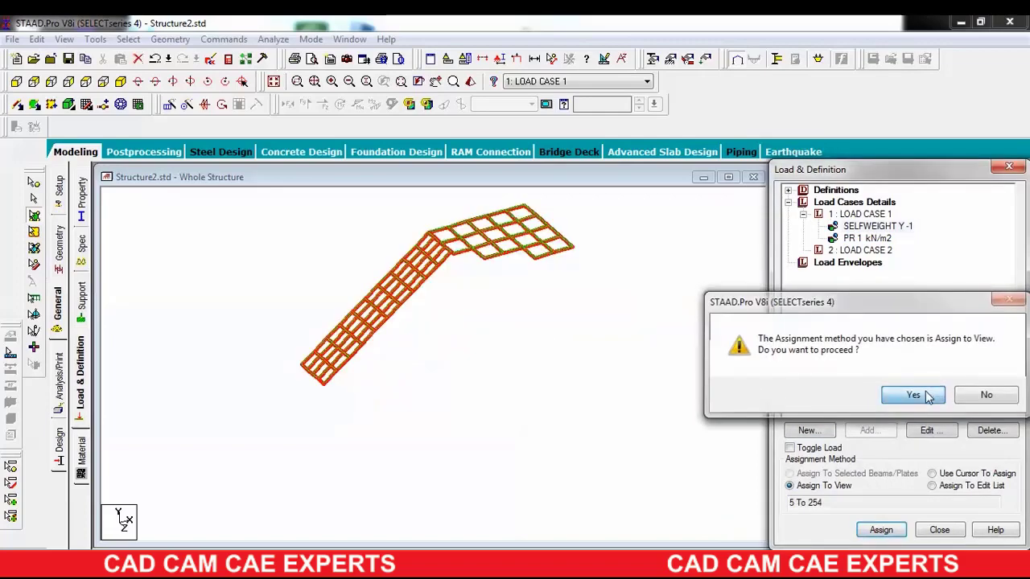
{"action": "left_click", "coordinate": [913, 395]}
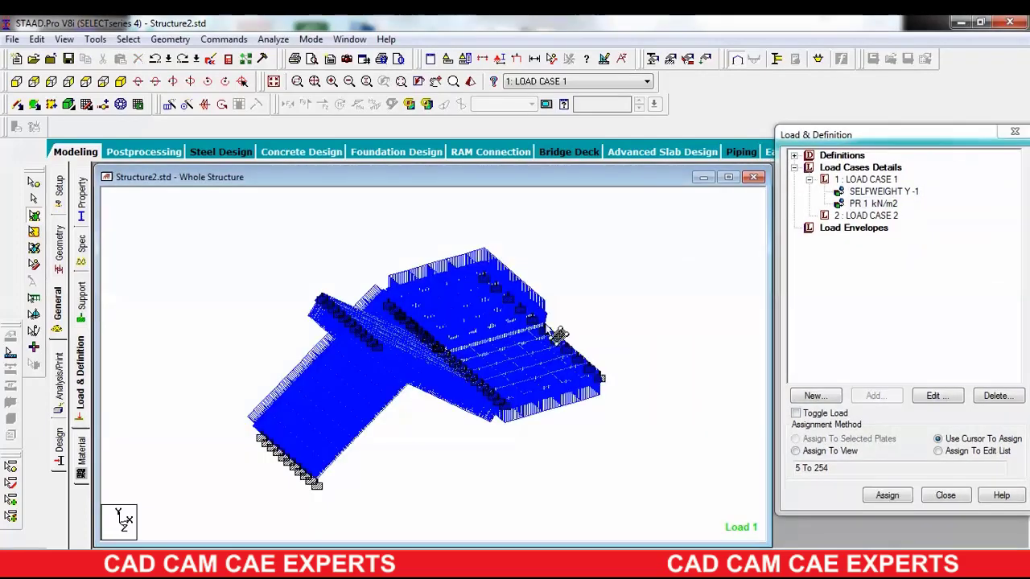
{"action": "scroll", "coordinate": [483, 344], "scroll_direction": "up", "scroll_amount": 2}
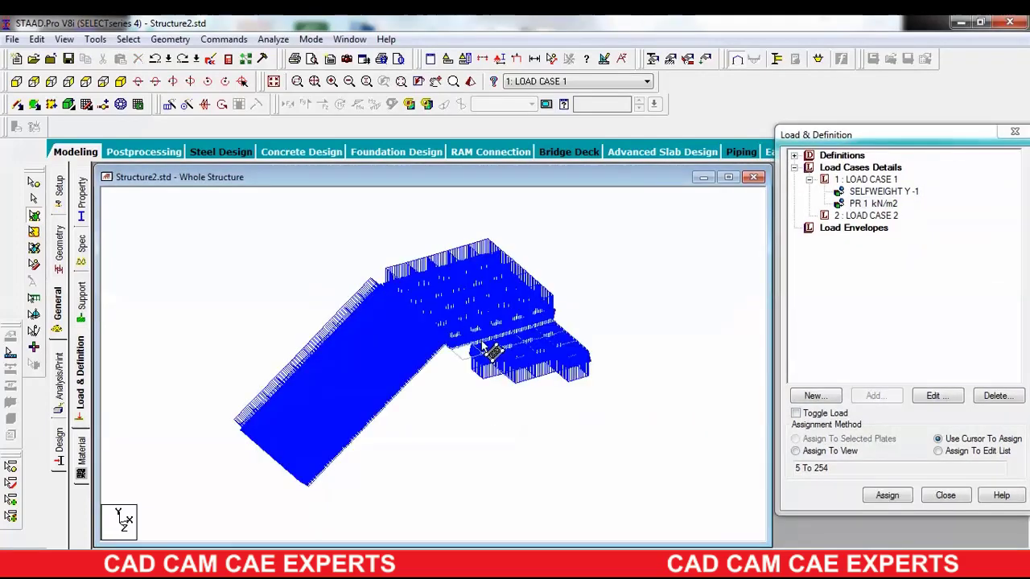
- Add a full-plate pressure load of -1 kN/m2 in the local Z direction to load case 1
{"action": "left_click", "coordinate": [867, 180]}
{"action": "left_click", "coordinate": [880, 400]}
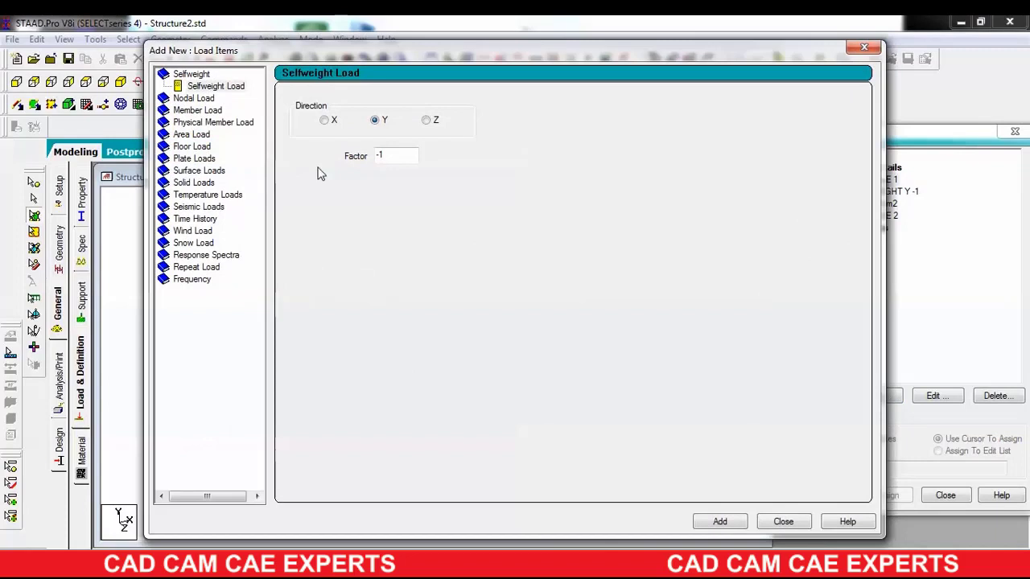
{"action": "left_click", "coordinate": [203, 160]}
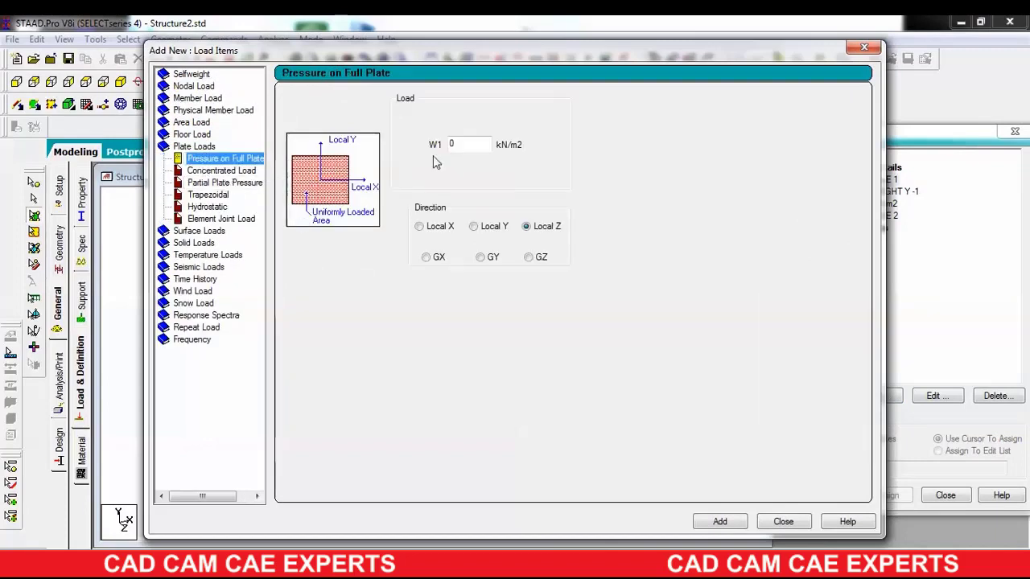
{"action": "left_click", "coordinate": [468, 146]}
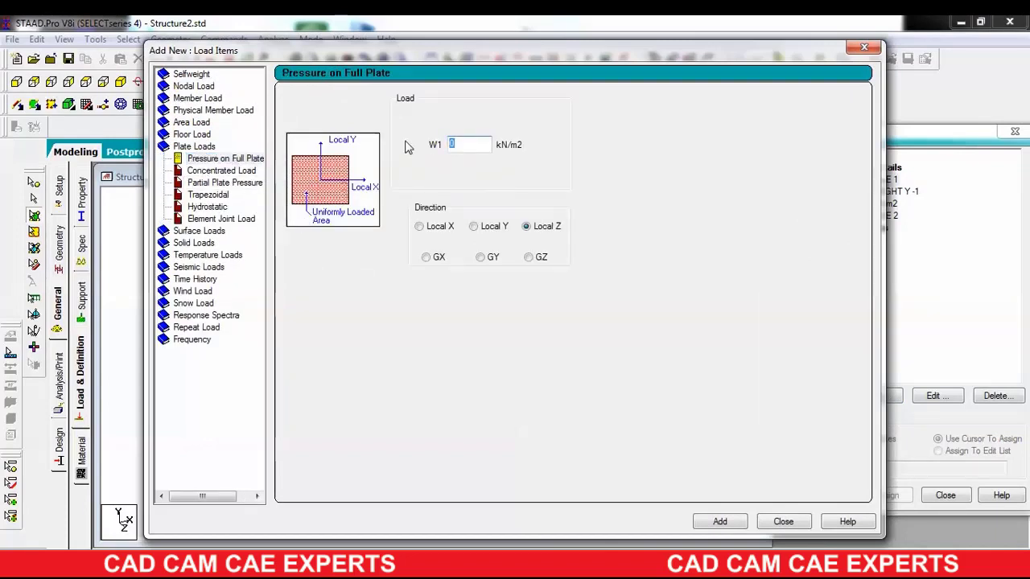
{"action": "type", "text": "-1"}
{"action": "left_click", "coordinate": [721, 522]}
{"action": "left_click", "coordinate": [773, 523]}
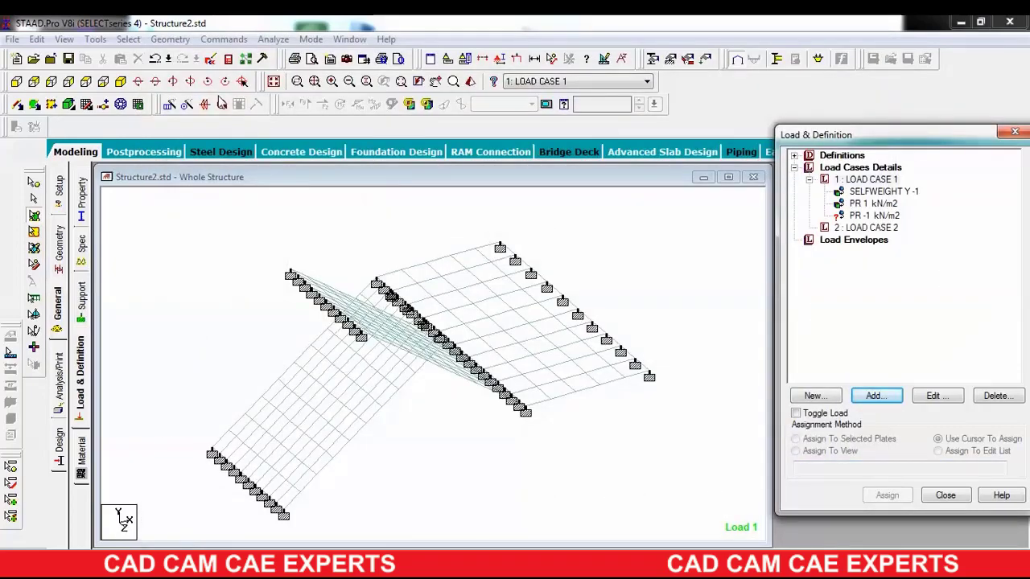
- Select all plates of the upper flight and assign the -1 kN/m2 pressure load to them
{"action": "left_click", "coordinate": [33, 83]}
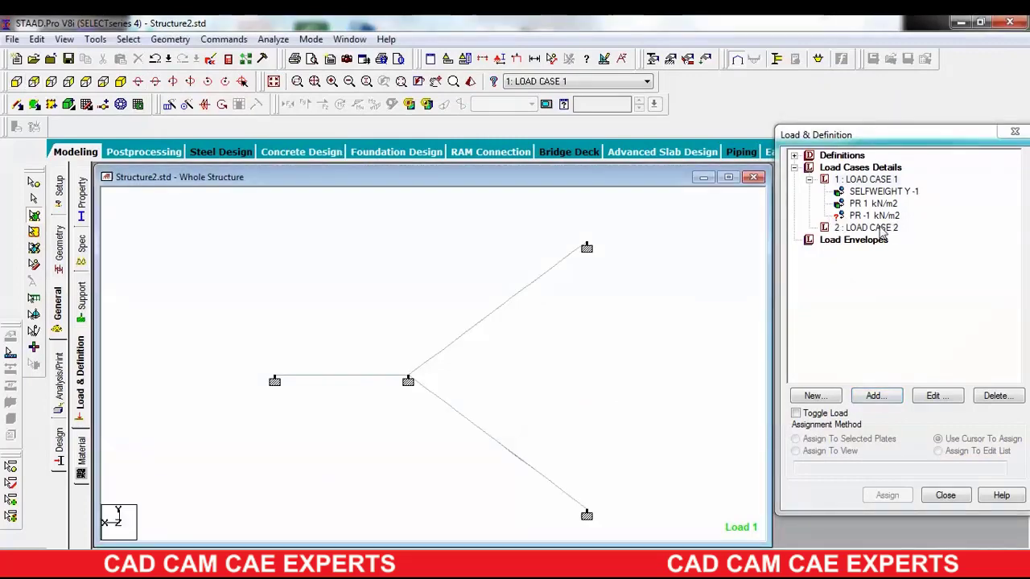
{"action": "left_click", "coordinate": [873, 229]}
{"action": "left_click", "coordinate": [877, 215]}
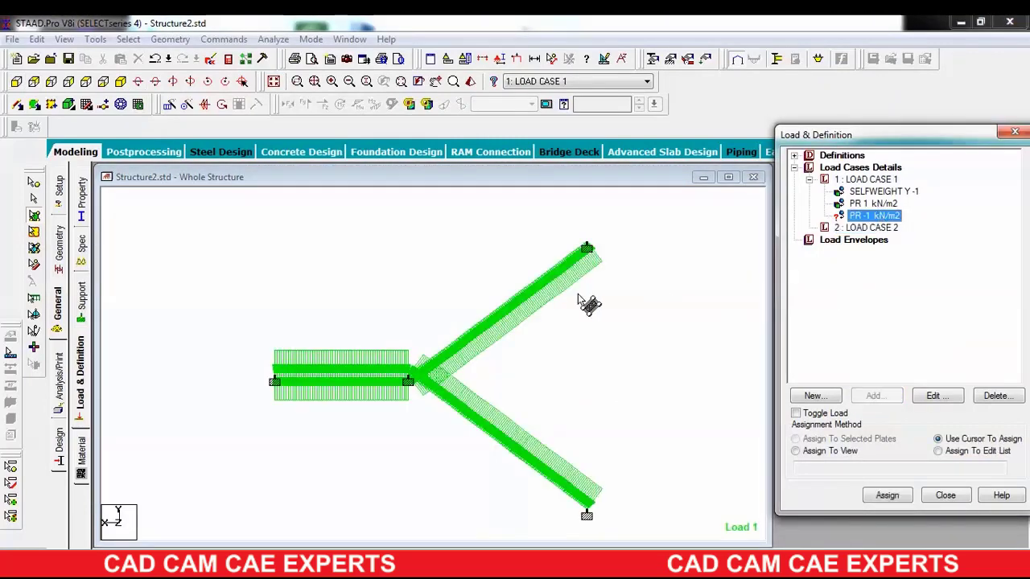
{"action": "left_click_drag", "start_coordinate": [547, 317], "coordinate": [646, 281]}
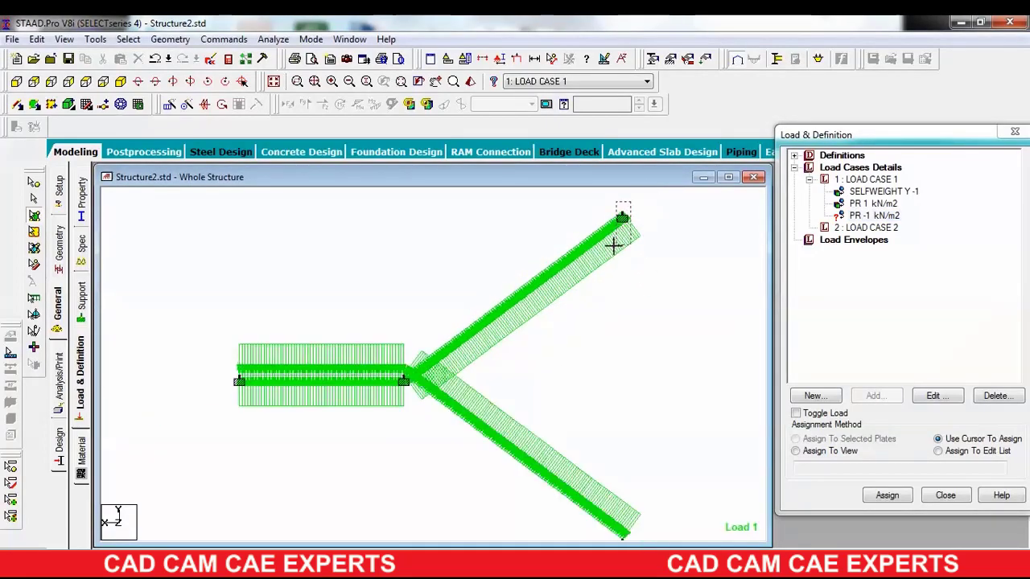
{"action": "left_click_drag", "start_coordinate": [630, 202], "coordinate": [407, 378]}
{"action": "left_click_drag", "start_coordinate": [505, 322], "coordinate": [506, 323]}
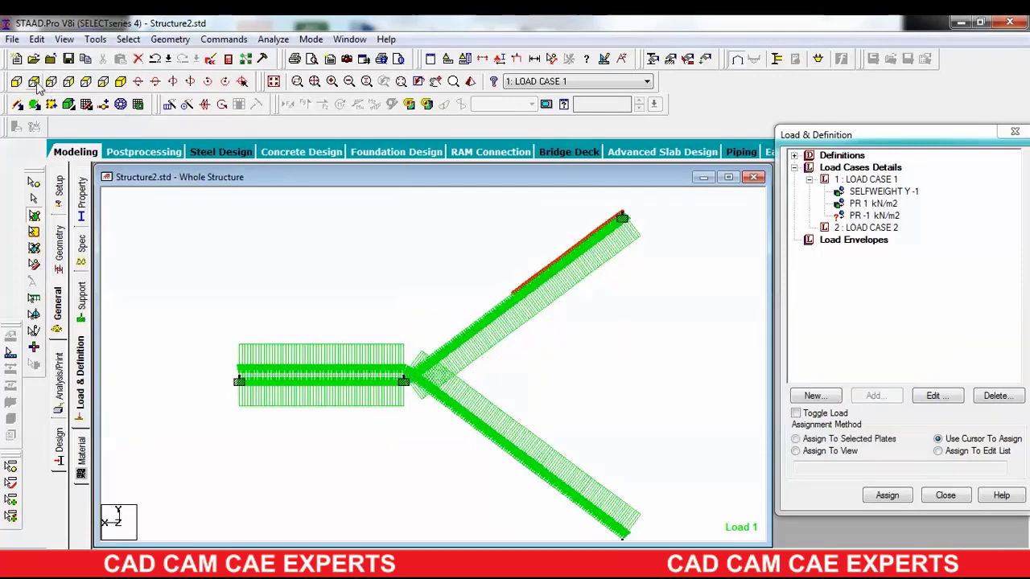
{"action": "left_click", "coordinate": [870, 217]}
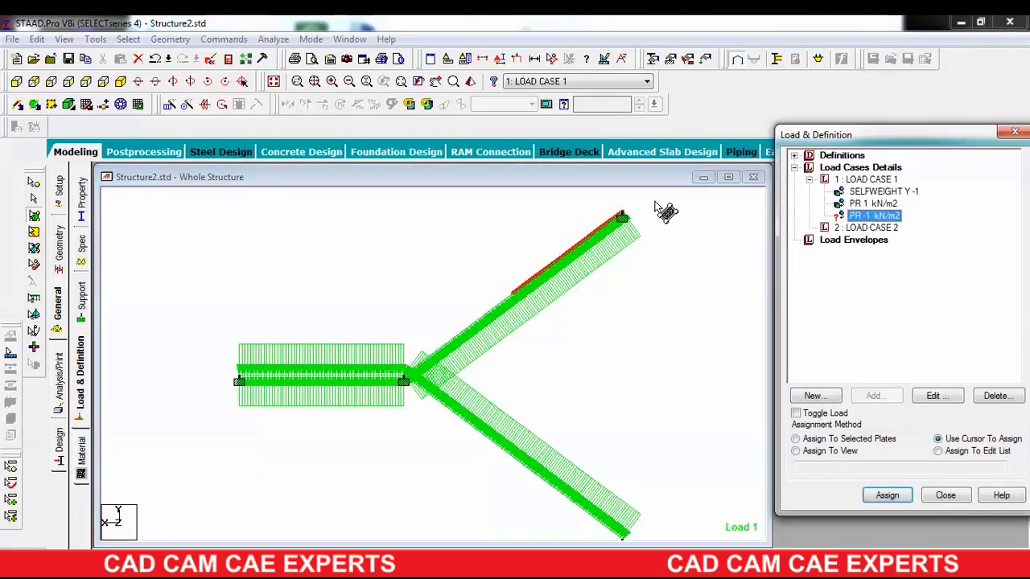
{"action": "left_click", "coordinate": [621, 218]}
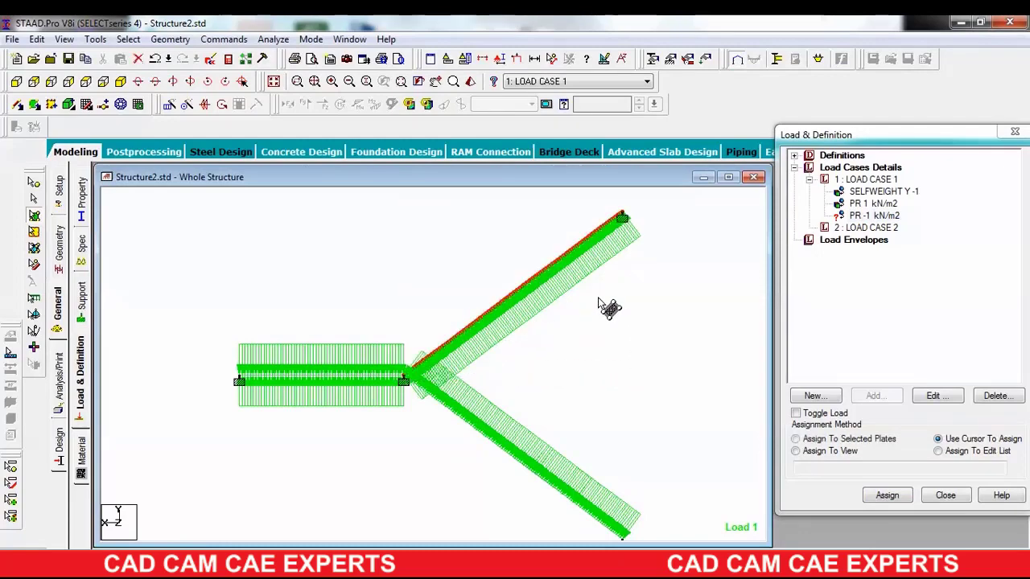
{"action": "left_click", "coordinate": [120, 83]}
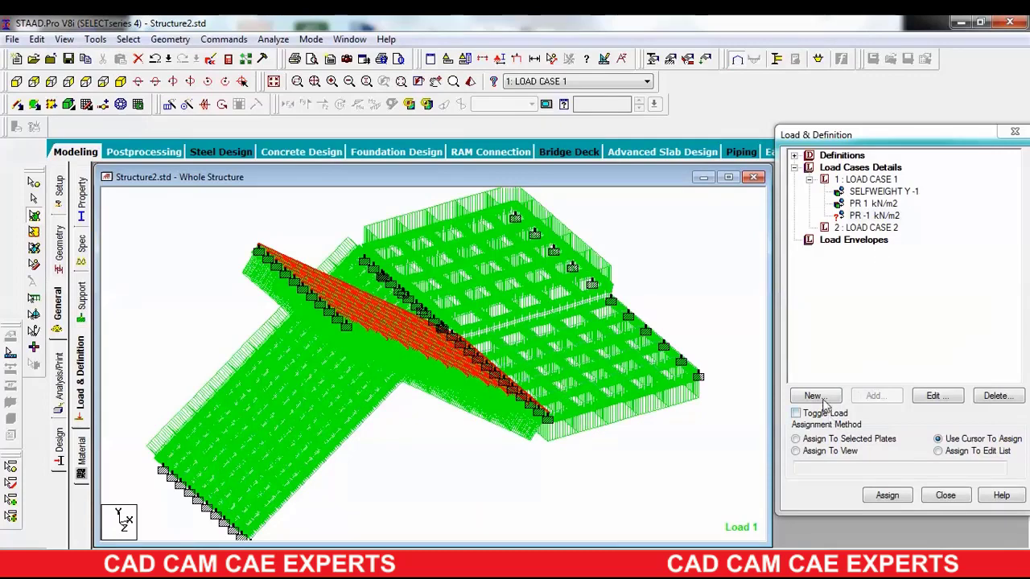
{"action": "left_click", "coordinate": [805, 441]}
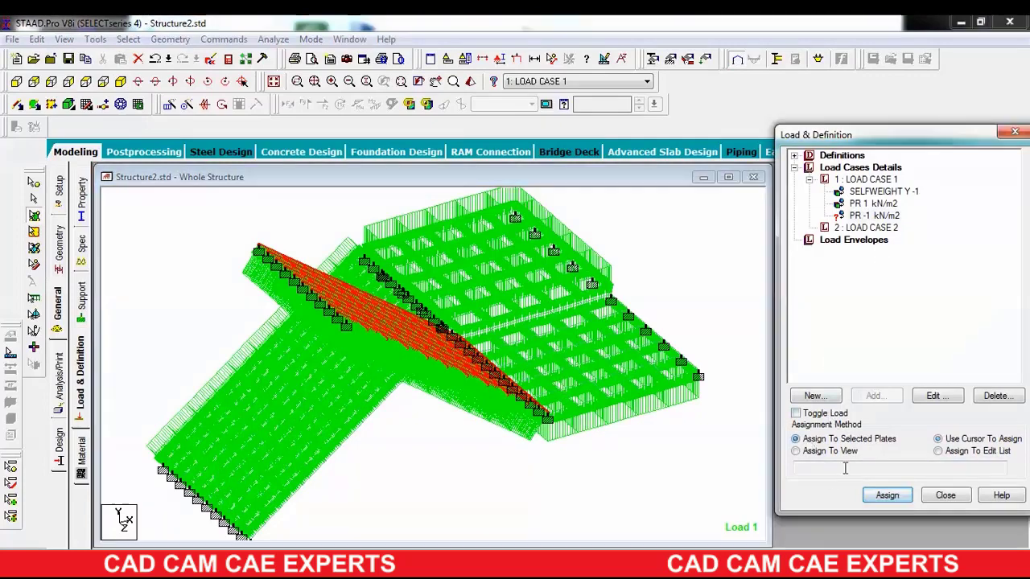
{"action": "left_click", "coordinate": [886, 495]}
{"action": "left_click", "coordinate": [933, 362]}
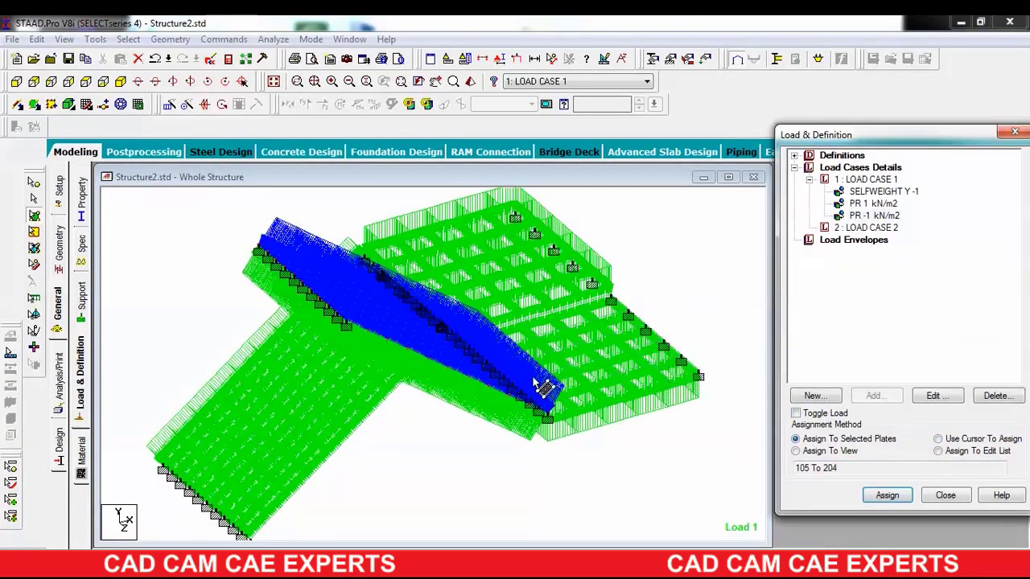
{"action": "left_click", "coordinate": [427, 459]}
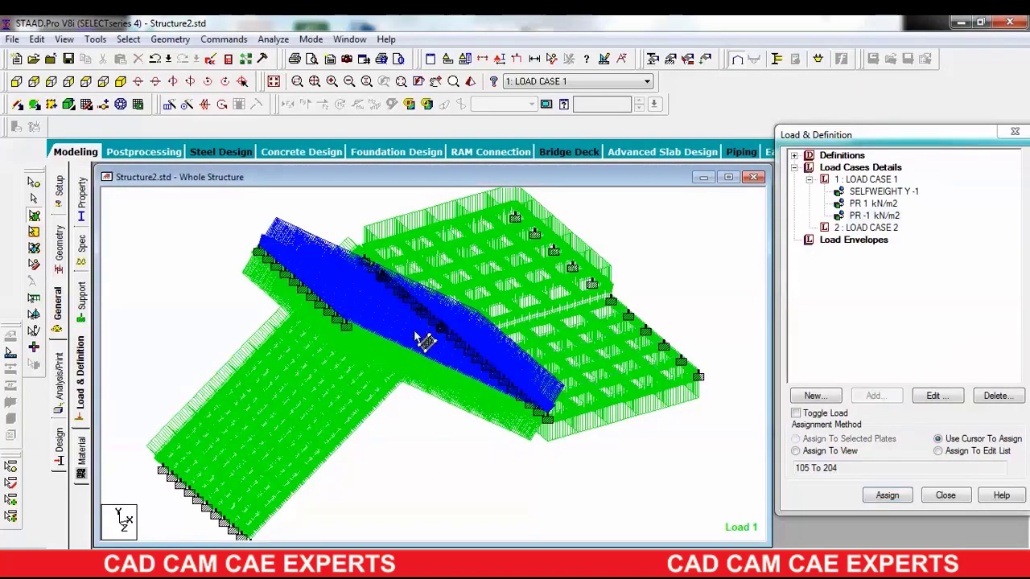
- Examine the pressure arrow directions on the upper flight and landing in isometric, side and plan views
{"action": "scroll", "coordinate": [417, 335], "scroll_direction": "up", "scroll_amount": 3}
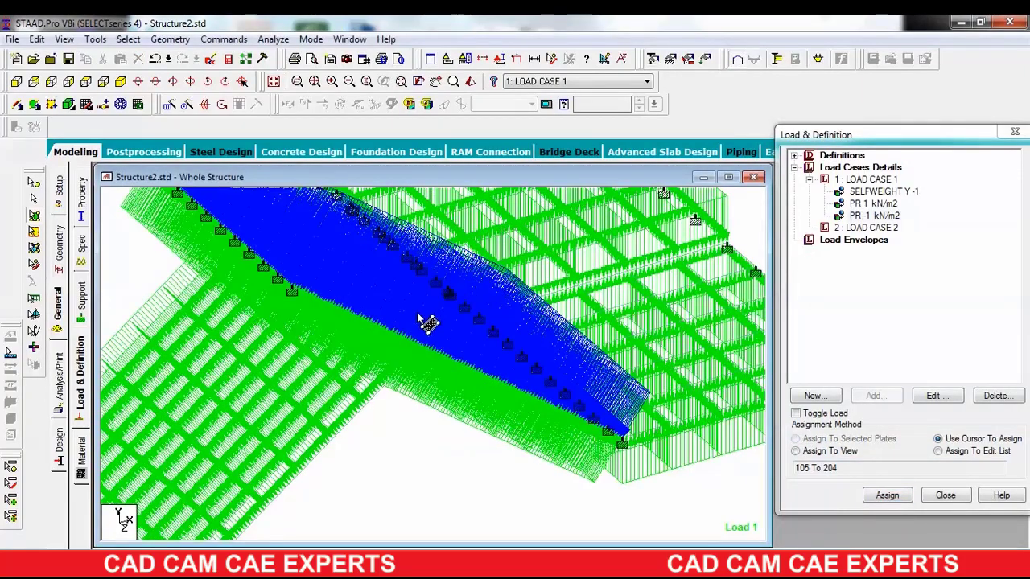
{"action": "scroll", "coordinate": [422, 322], "scroll_direction": "up", "scroll_amount": 2}
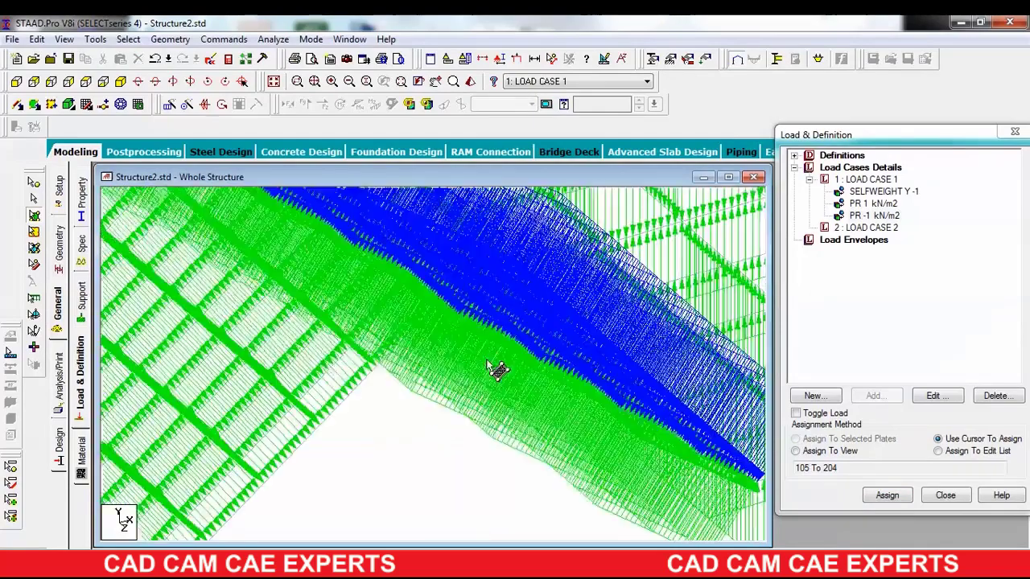
{"action": "scroll", "coordinate": [673, 315], "scroll_direction": "down", "scroll_amount": 1}
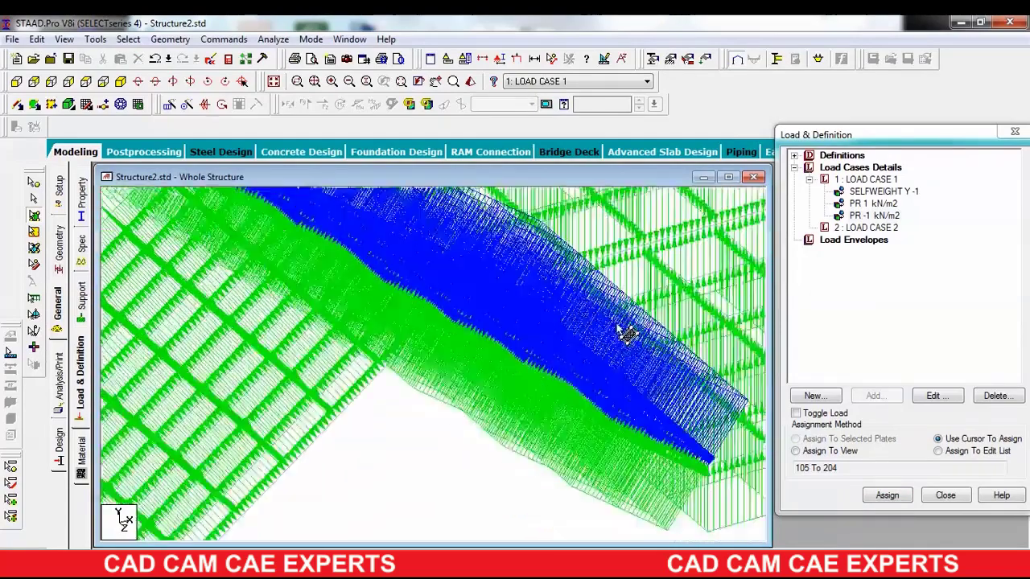
{"action": "scroll", "coordinate": [626, 334], "scroll_direction": "down", "scroll_amount": 3}
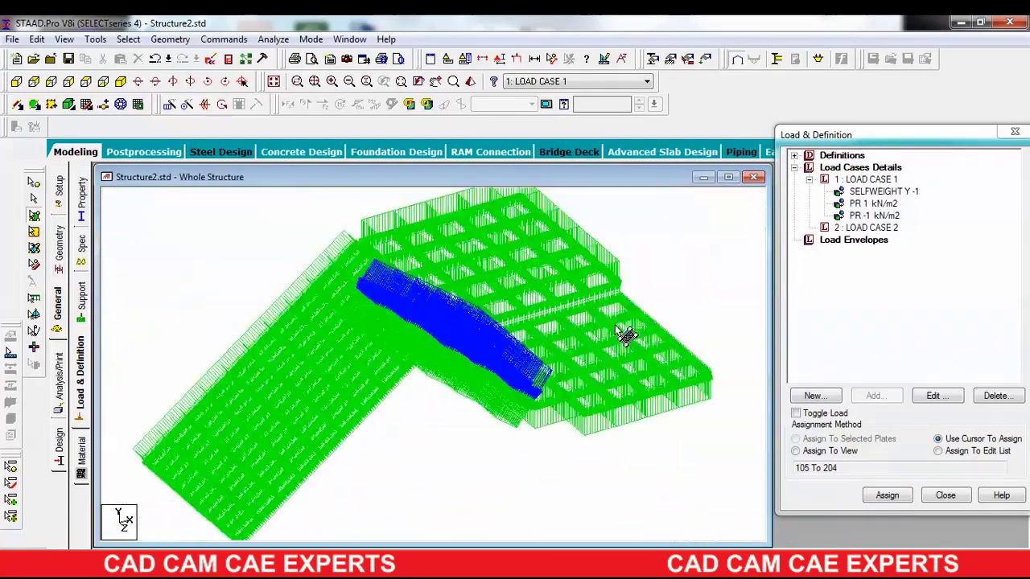
{"action": "middle_click_drag", "start_coordinate": [684, 342], "coordinate": [593, 393]}
{"action": "scroll", "coordinate": [592, 399], "scroll_direction": "up", "scroll_amount": 3}
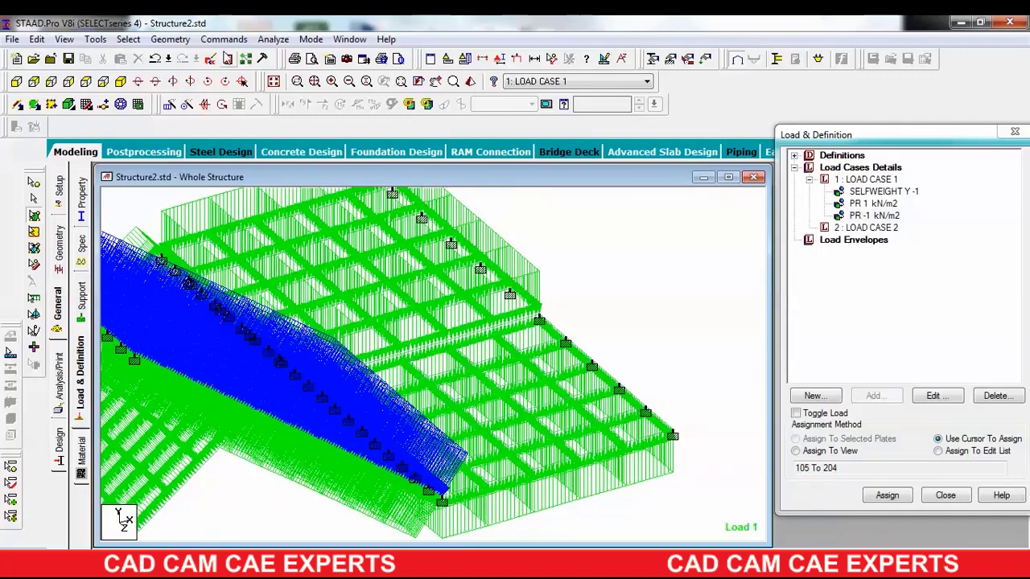
{"action": "left_click", "coordinate": [50, 81]}
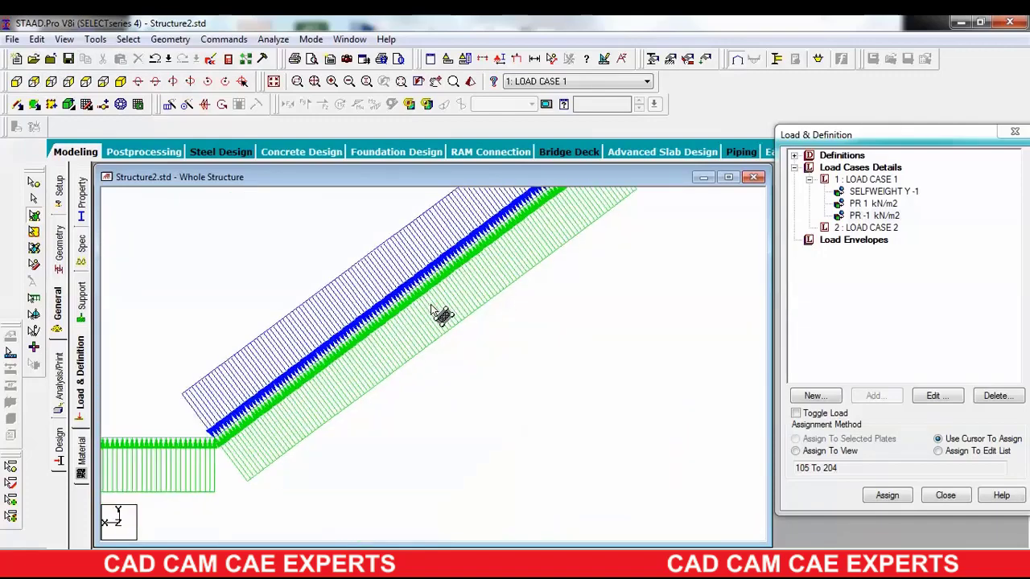
{"action": "left_click", "coordinate": [69, 84]}
{"action": "scroll", "coordinate": [270, 225], "scroll_direction": "up", "scroll_amount": 7}
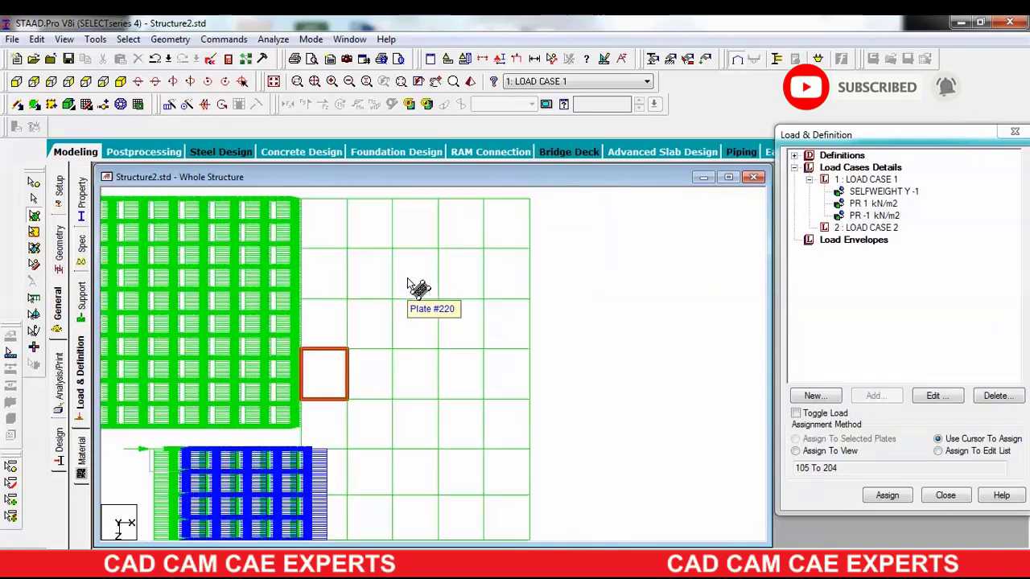
- Select the landing plates adjoining the upper flight and assign the -1 kN/m2 pressure load of load case 1 to them
{"action": "scroll", "coordinate": [407, 278], "scroll_direction": "down", "scroll_amount": 3}
{"action": "middle_click_drag", "start_coordinate": [407, 370], "coordinate": [449, 221]}
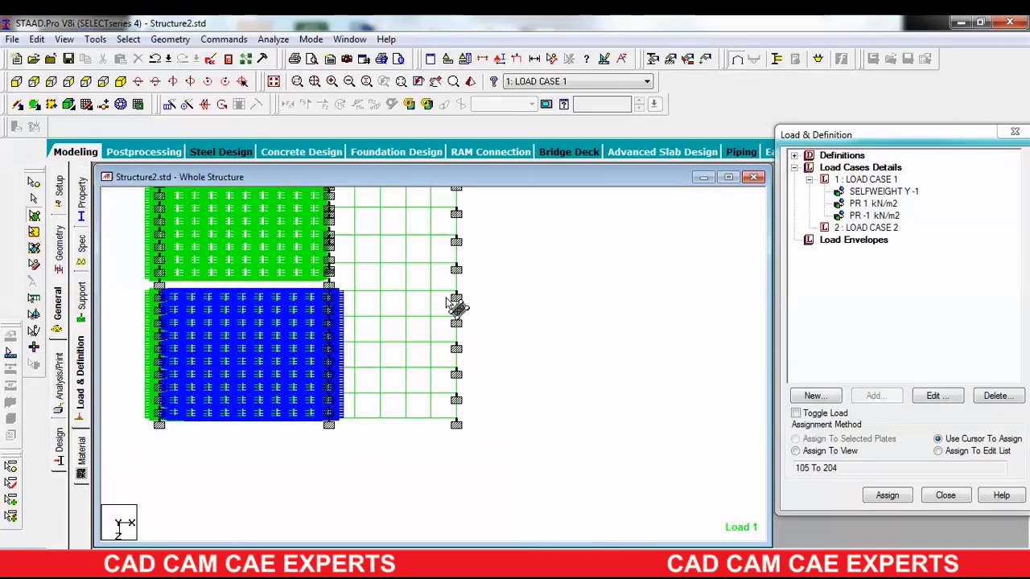
{"action": "left_click_drag", "start_coordinate": [472, 287], "coordinate": [432, 297]}
{"action": "left_click_drag", "start_coordinate": [344, 346], "coordinate": [341, 423]}
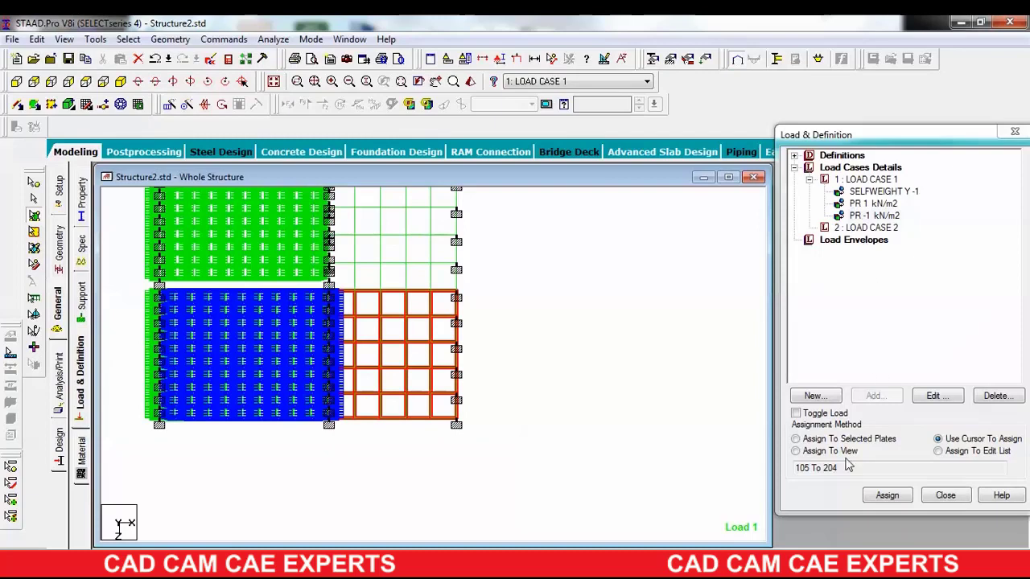
{"action": "left_click", "coordinate": [833, 440]}
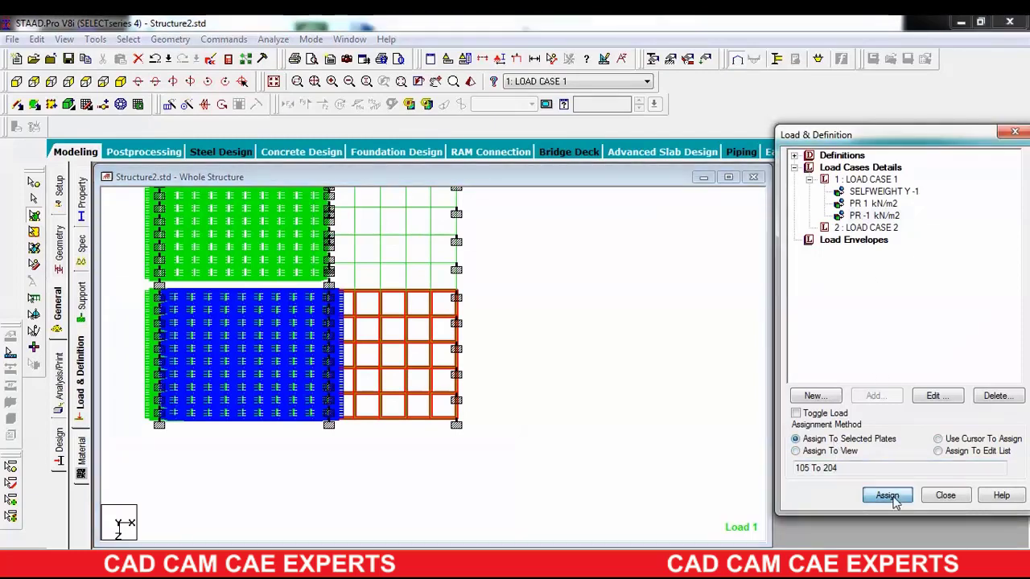
{"action": "left_click", "coordinate": [887, 495]}
{"action": "left_click", "coordinate": [909, 365]}
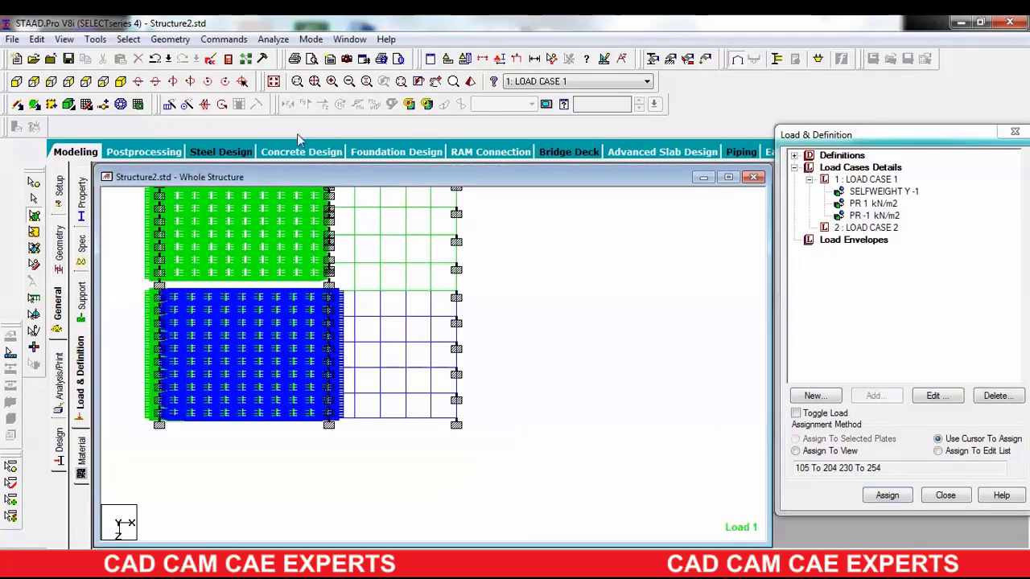
- Remove the 1 kN/m2 pressure load of load case 1 from all plates by toggling its assignment for the whole view
{"action": "left_click", "coordinate": [121, 82]}
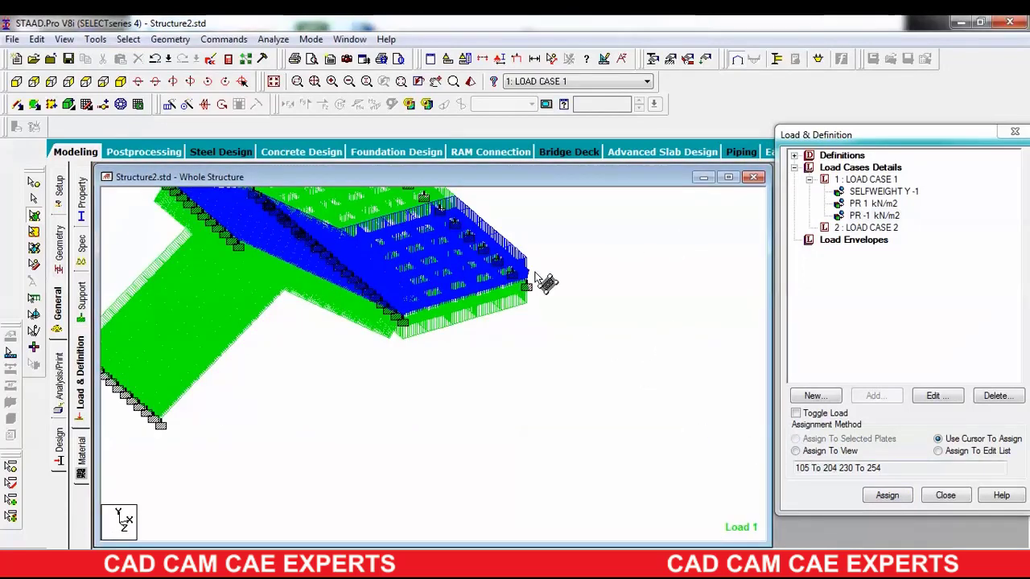
{"action": "middle_click_drag", "start_coordinate": [563, 325], "coordinate": [538, 340]}
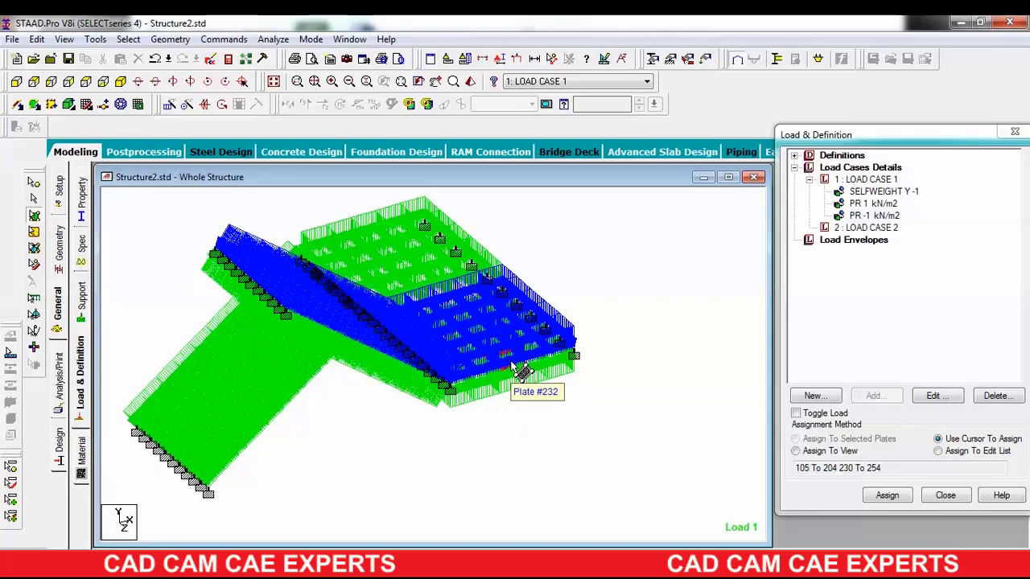
{"action": "left_click", "coordinate": [872, 204]}
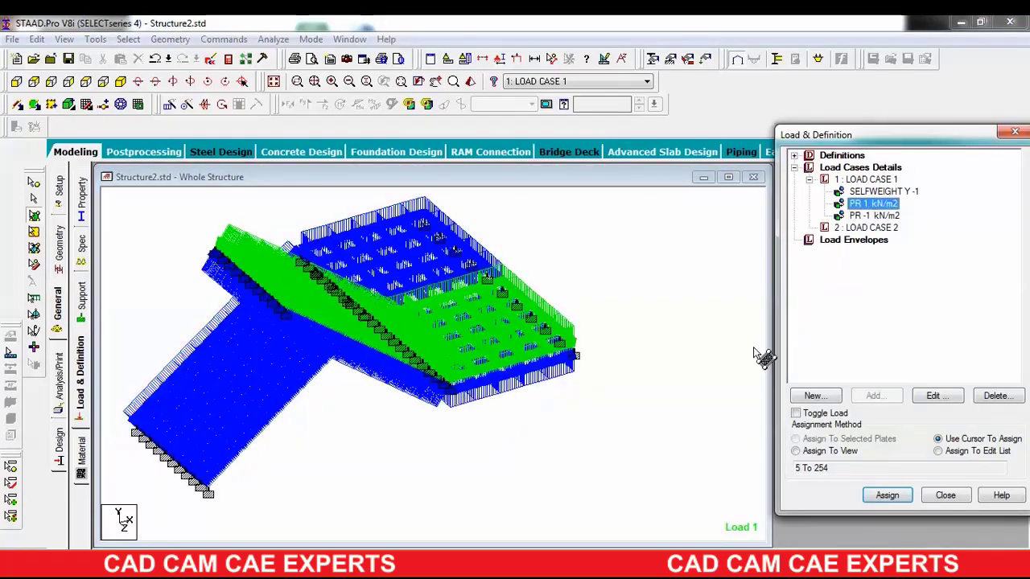
{"action": "left_click", "coordinate": [796, 413]}
{"action": "left_click", "coordinate": [795, 451]}
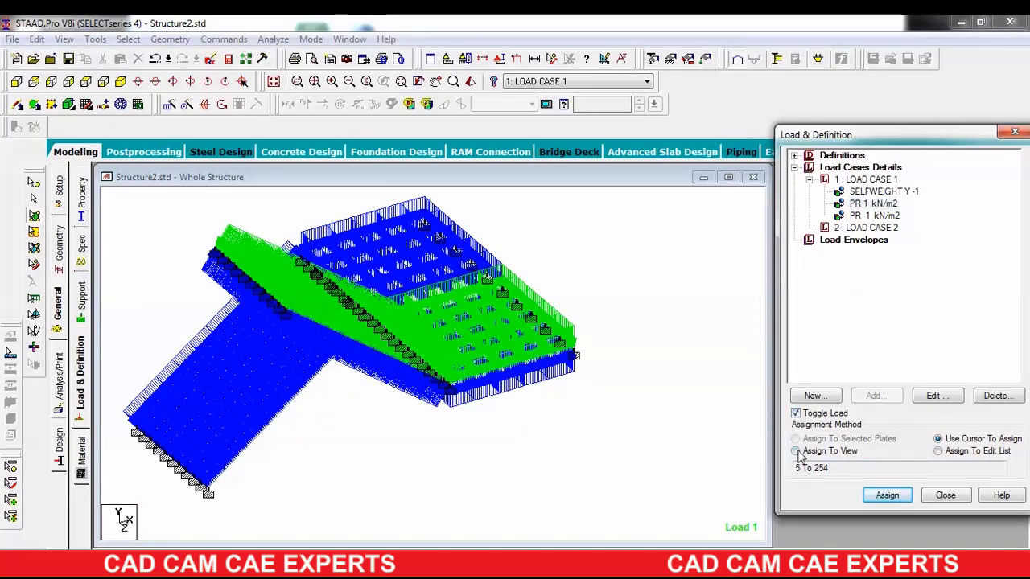
{"action": "left_click", "coordinate": [885, 496]}
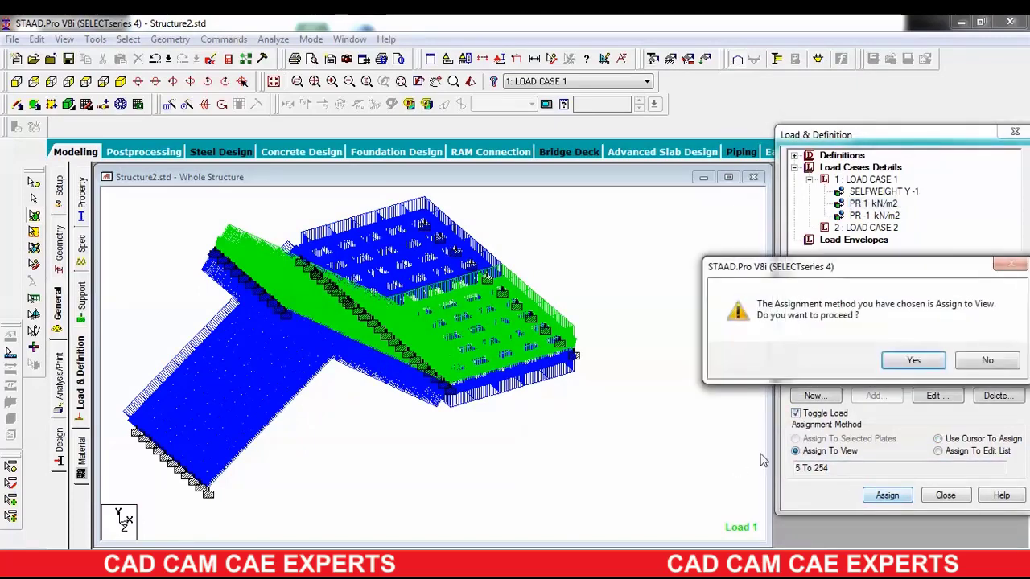
{"action": "left_click", "coordinate": [892, 364]}
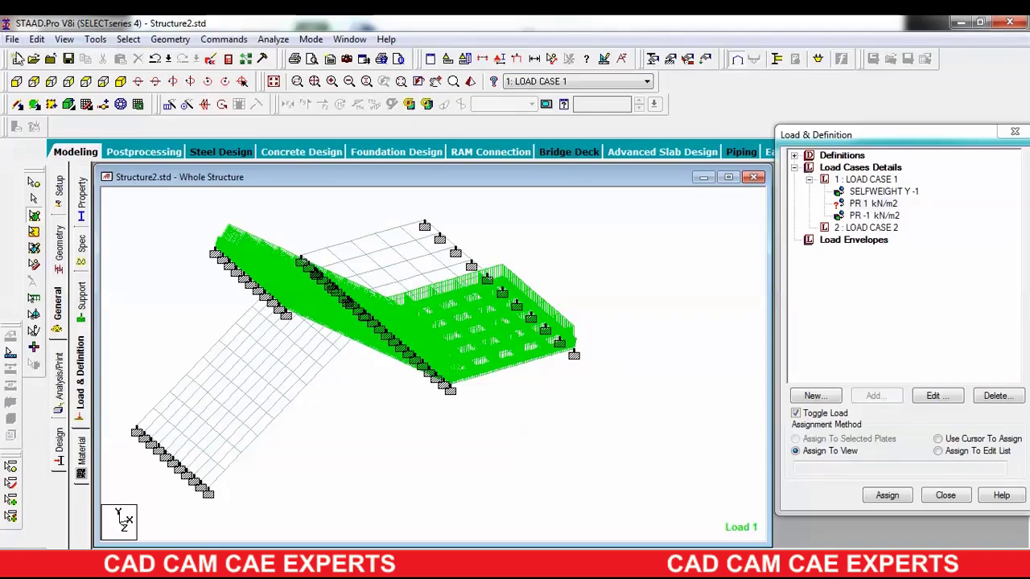
- Select the plates of the lower flight and its adjoining landing half and assign the 1 kN/m2 pressure load to them
{"action": "left_click", "coordinate": [68, 81]}
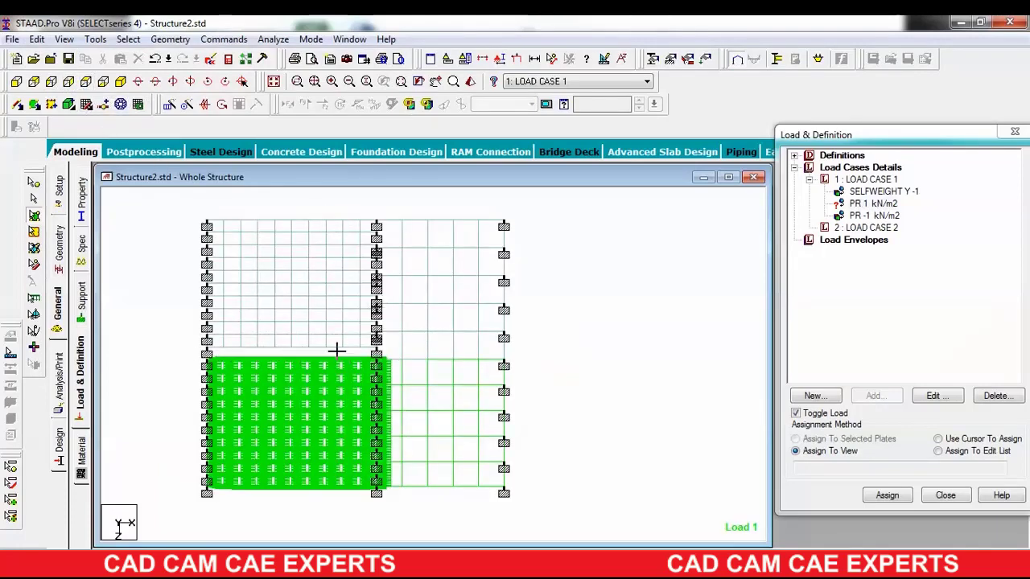
{"action": "left_click_drag", "start_coordinate": [172, 201], "coordinate": [521, 355]}
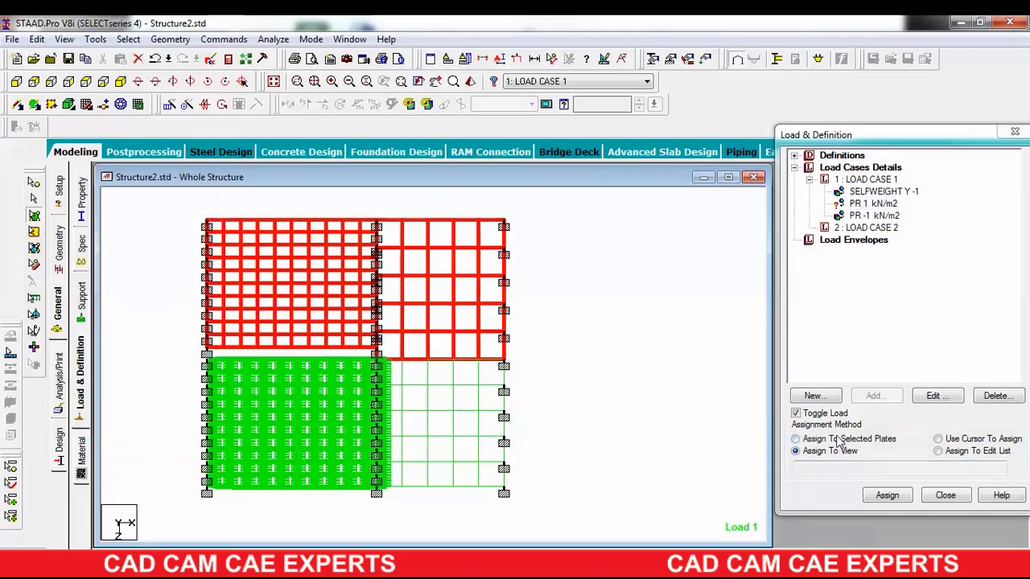
{"action": "left_click", "coordinate": [837, 441]}
{"action": "left_click", "coordinate": [887, 495]}
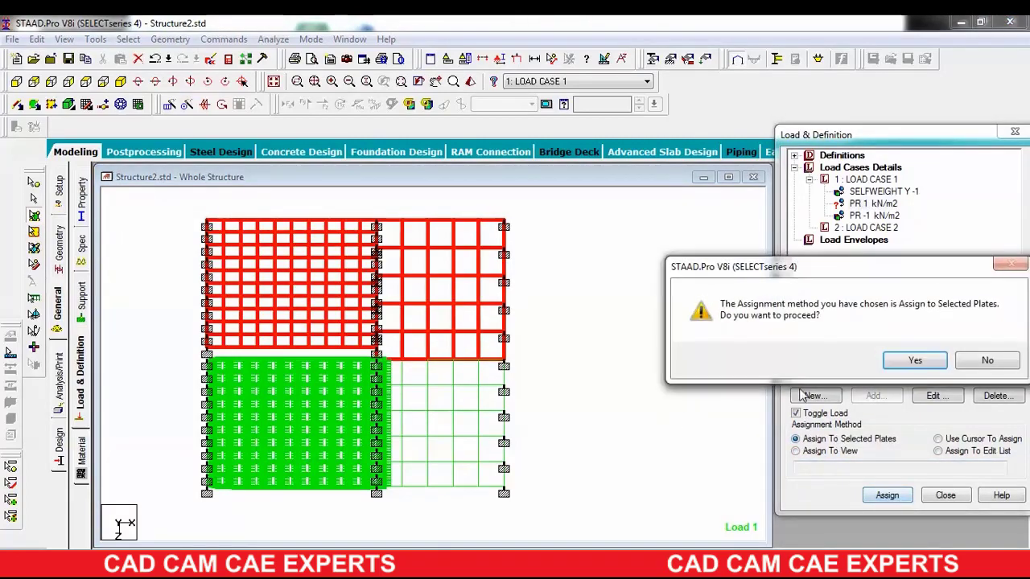
{"action": "left_click", "coordinate": [915, 361]}
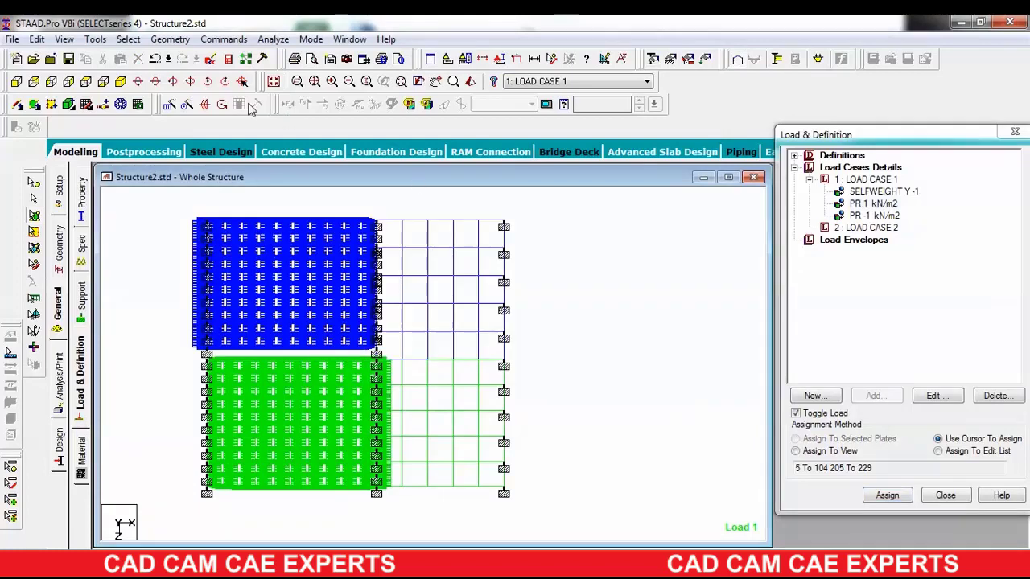
- Add a full-plate pressure load of -4 kN/m2 in the GY direction to load case 2
{"action": "left_click", "coordinate": [121, 82]}
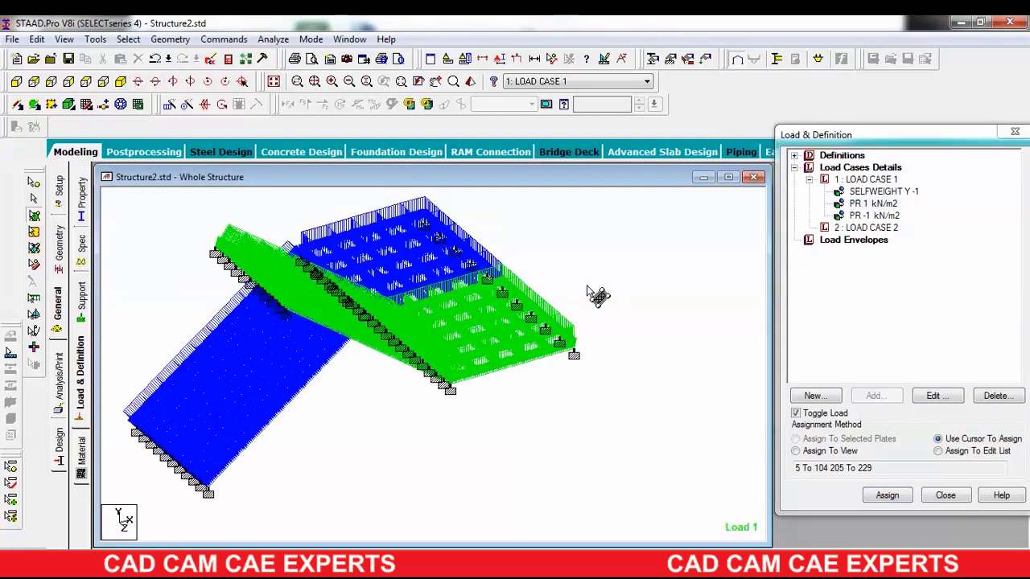
{"action": "left_click_drag", "start_coordinate": [483, 338], "coordinate": [756, 400]}
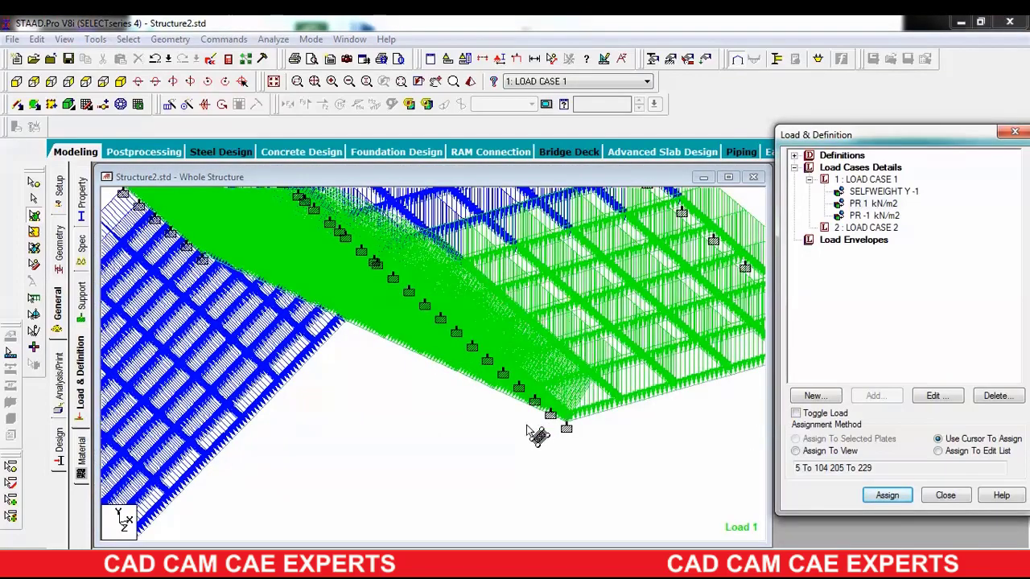
{"action": "left_click", "coordinate": [538, 434]}
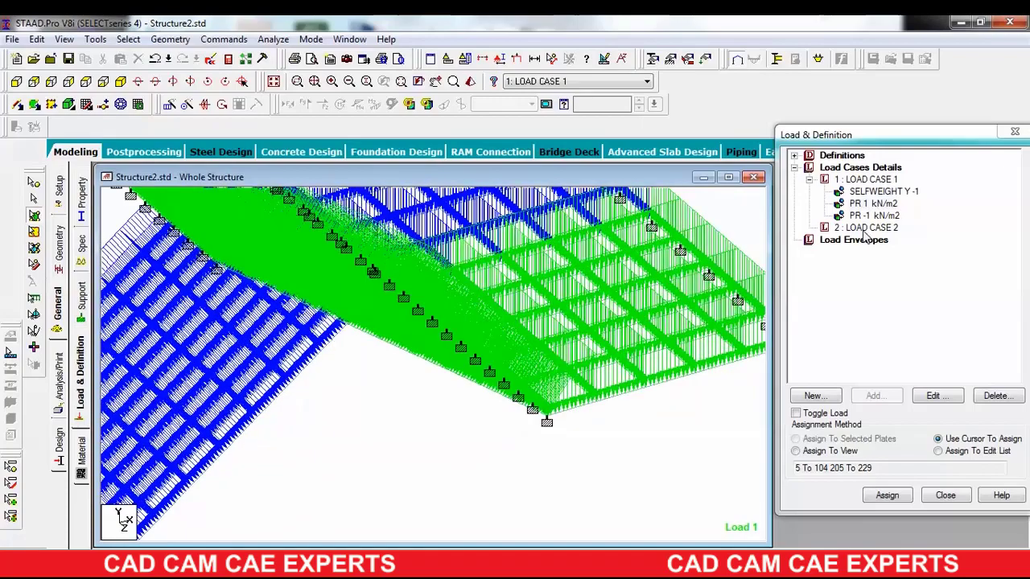
{"action": "left_click", "coordinate": [868, 228]}
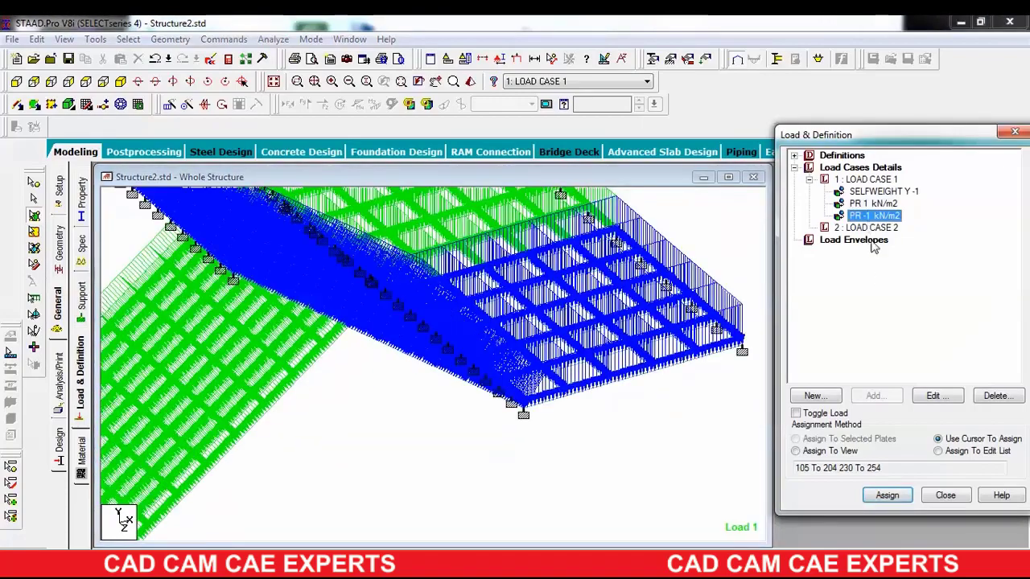
{"action": "left_click", "coordinate": [874, 396]}
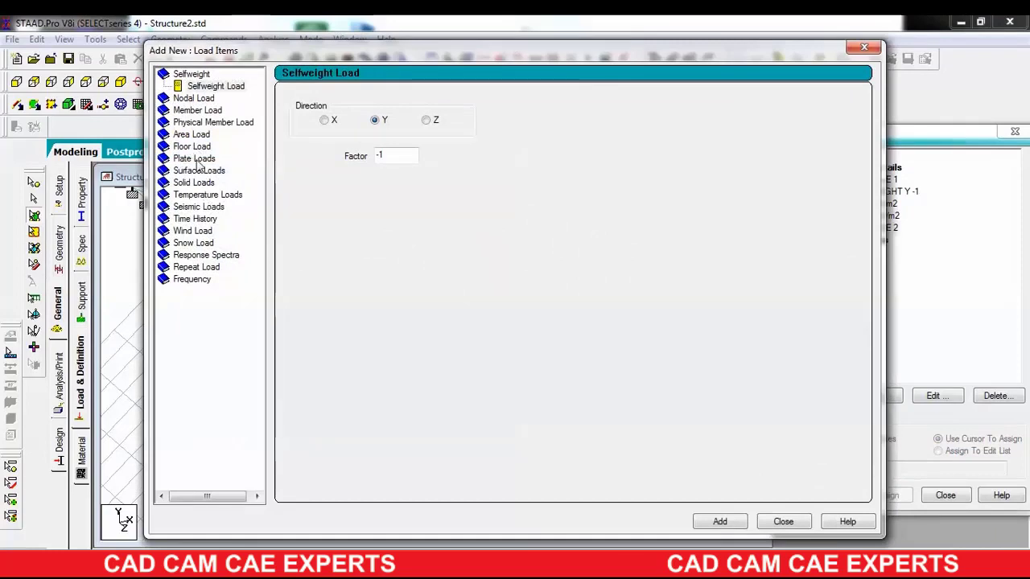
{"action": "left_click", "coordinate": [194, 158]}
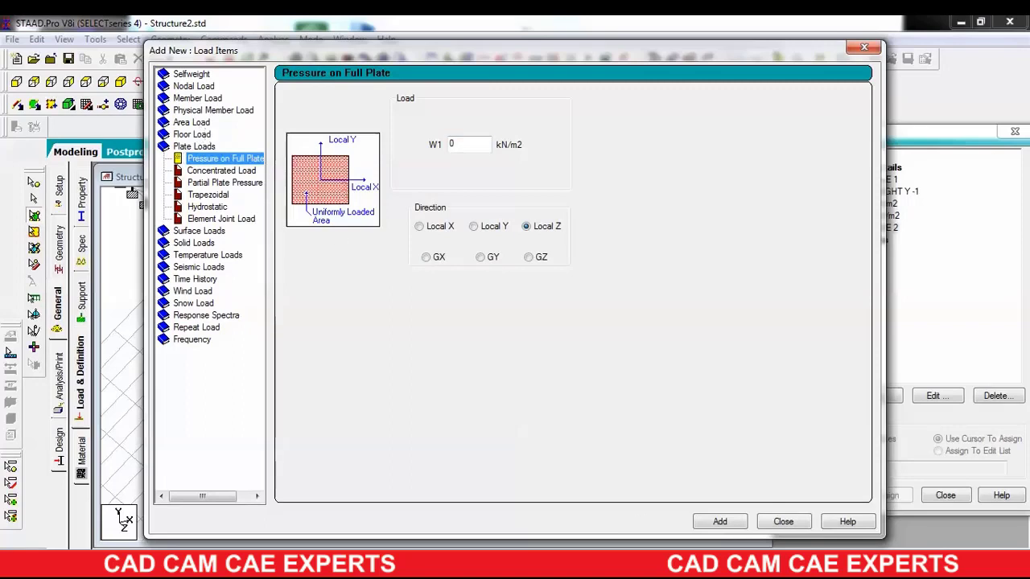
{"action": "double_click", "coordinate": [470, 145]}
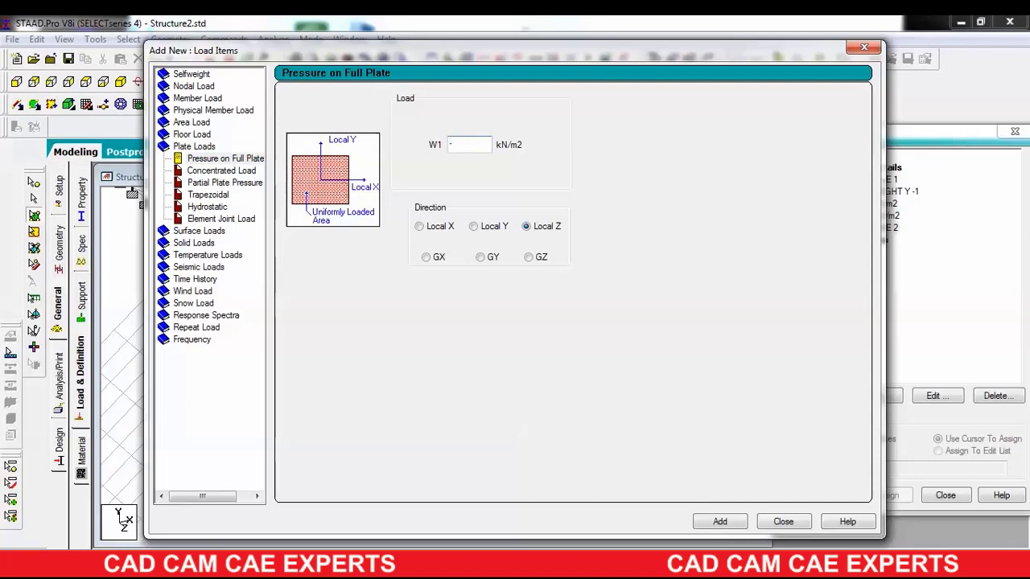
{"action": "left_click", "coordinate": [480, 257]}
{"action": "left_click", "coordinate": [719, 522]}
{"action": "left_click", "coordinate": [782, 521]}
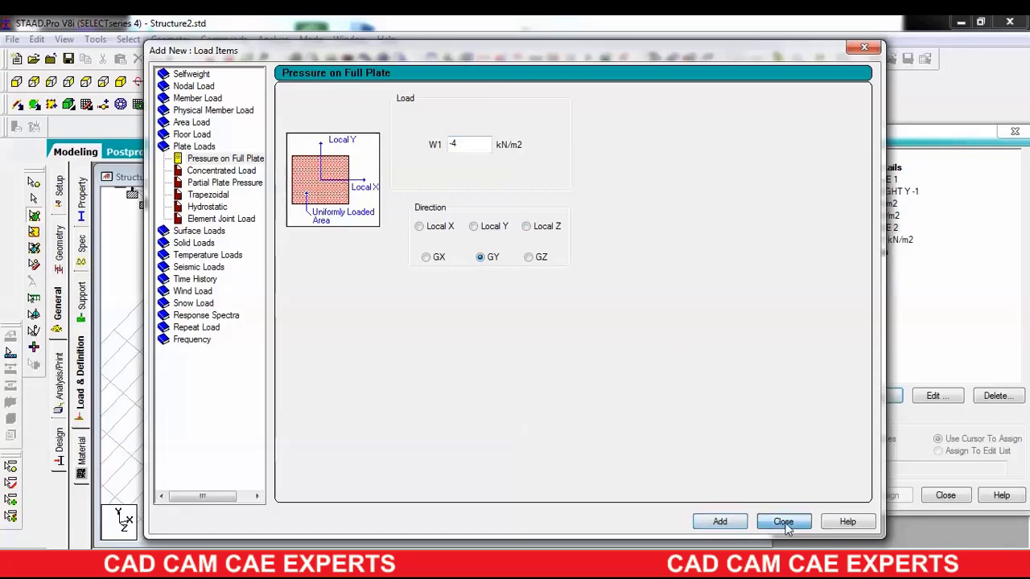
- Assign the GY -4 kN/m2 pressure load of load case 2 to all plates in the view
{"action": "left_click", "coordinate": [882, 240]}
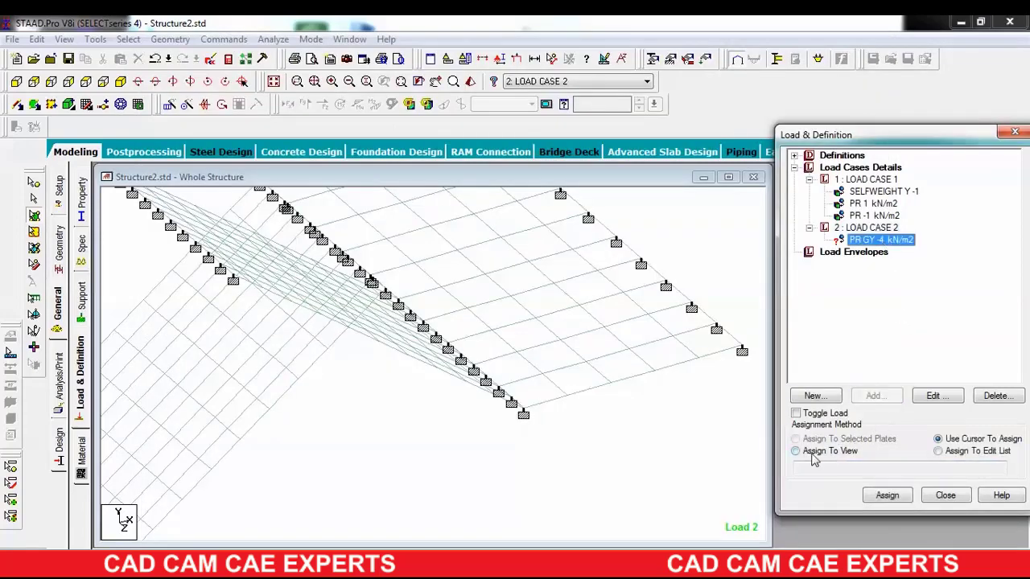
{"action": "left_click", "coordinate": [795, 452]}
{"action": "left_click", "coordinate": [887, 494]}
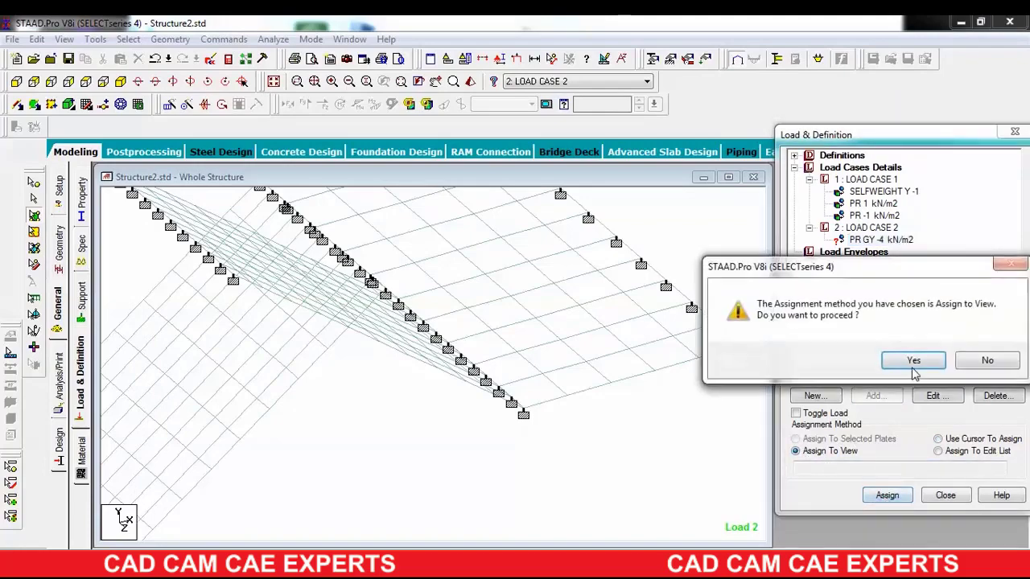
{"action": "left_click", "coordinate": [913, 362]}
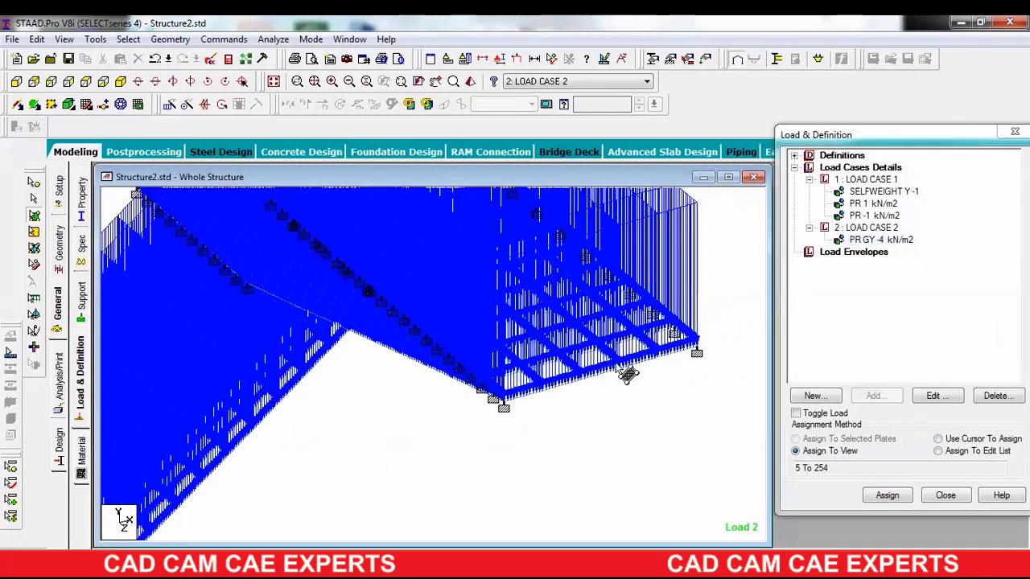
{"action": "scroll", "coordinate": [623, 375], "scroll_direction": "down", "scroll_amount": 5}
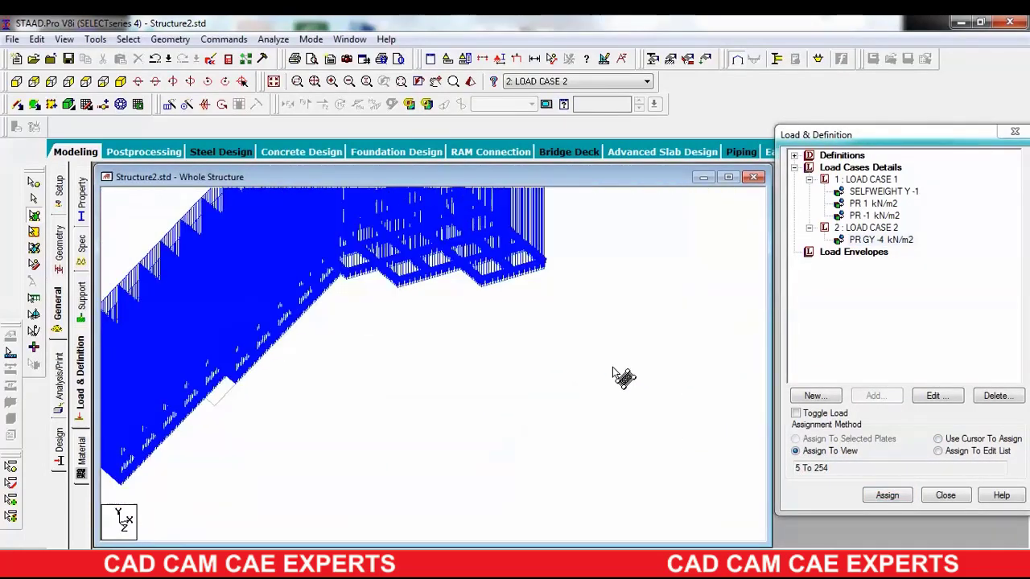
- Add a Perform Analysis command with the No Print option and run the analysis, saving the modified structure
{"action": "left_click", "coordinate": [59, 385]}
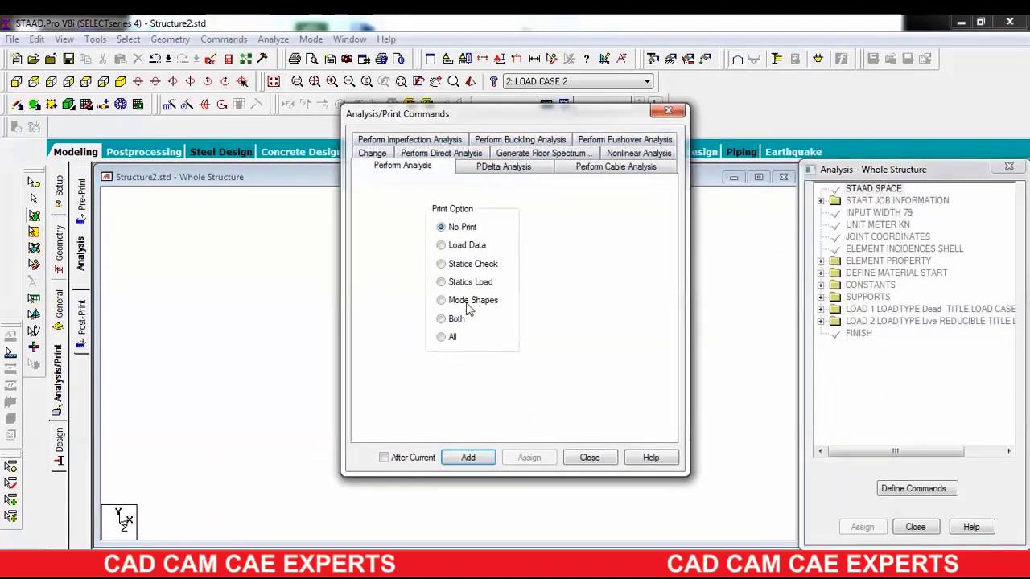
{"action": "left_click", "coordinate": [471, 458]}
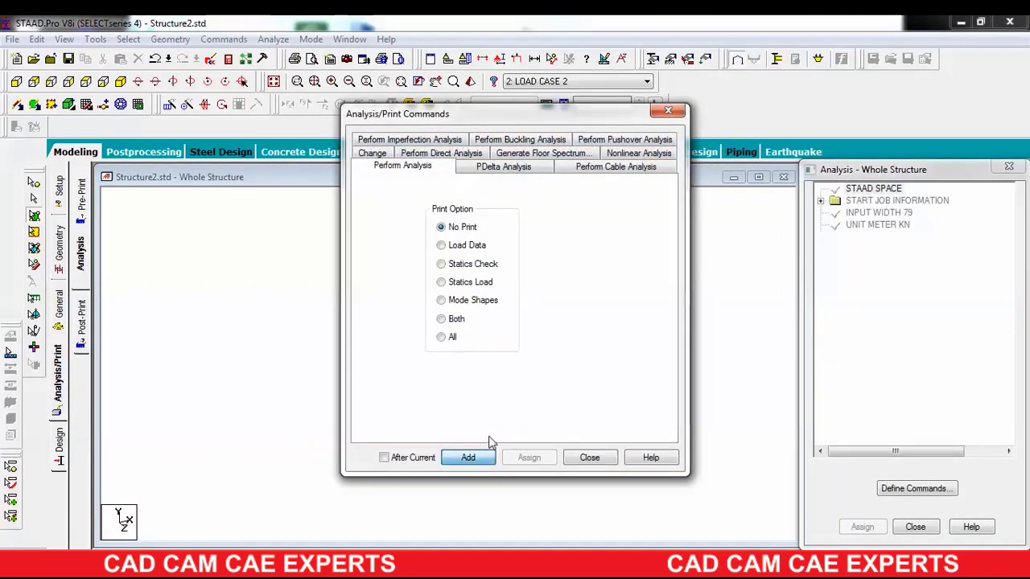
{"action": "left_click", "coordinate": [589, 456]}
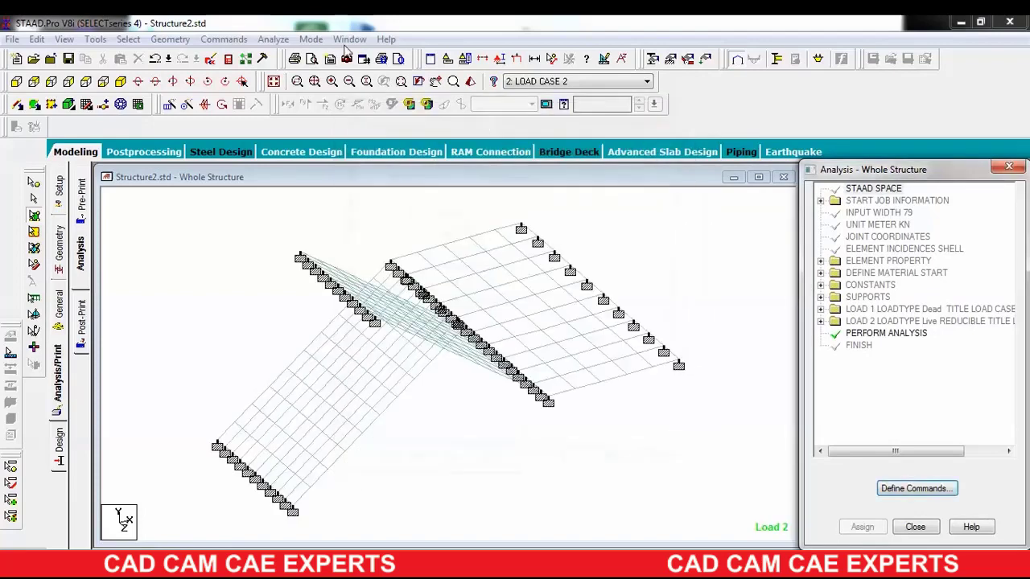
{"action": "left_click", "coordinate": [272, 39]}
{"action": "left_click", "coordinate": [300, 55]}
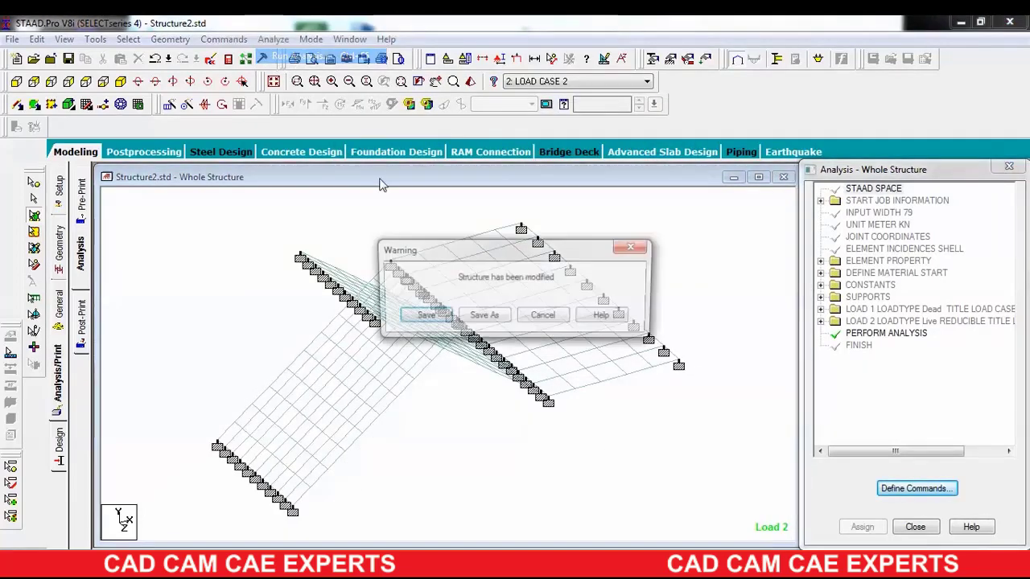
{"action": "left_click", "coordinate": [437, 317]}
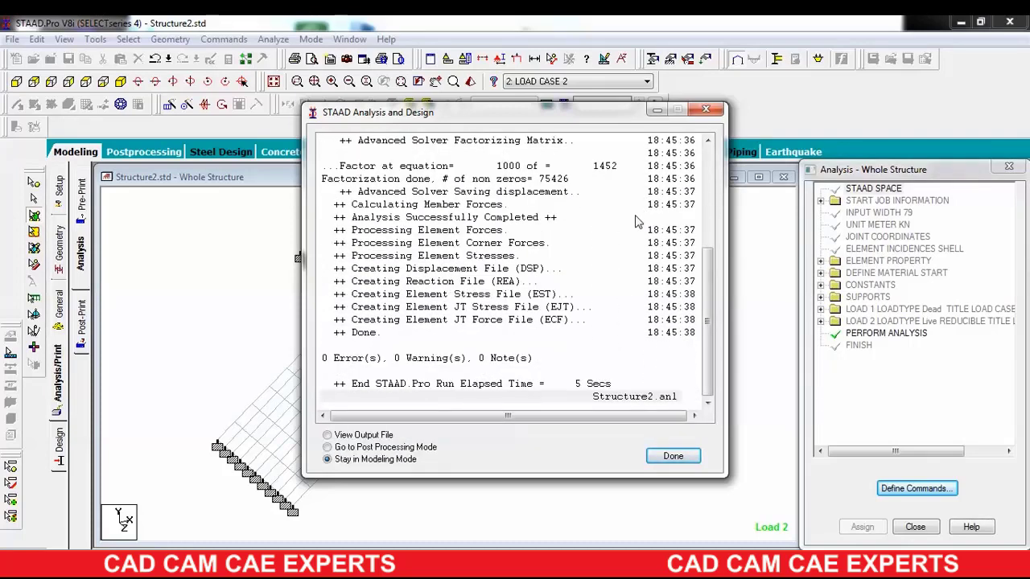
- View the analysis output file and close it to return to the model
{"action": "left_click", "coordinate": [327, 435]}
{"action": "left_click", "coordinate": [675, 460]}
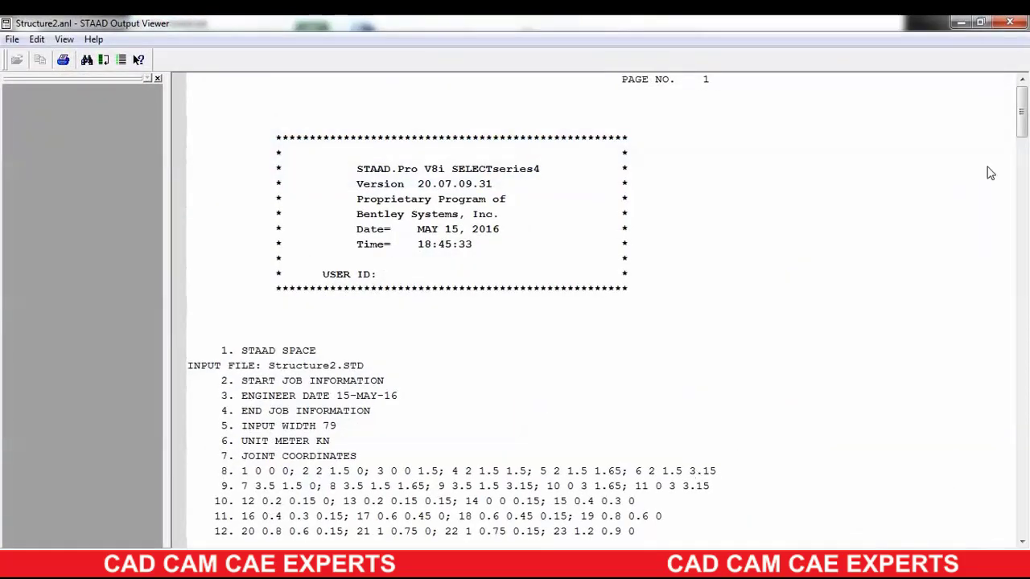
{"action": "left_click", "coordinate": [1009, 23]}
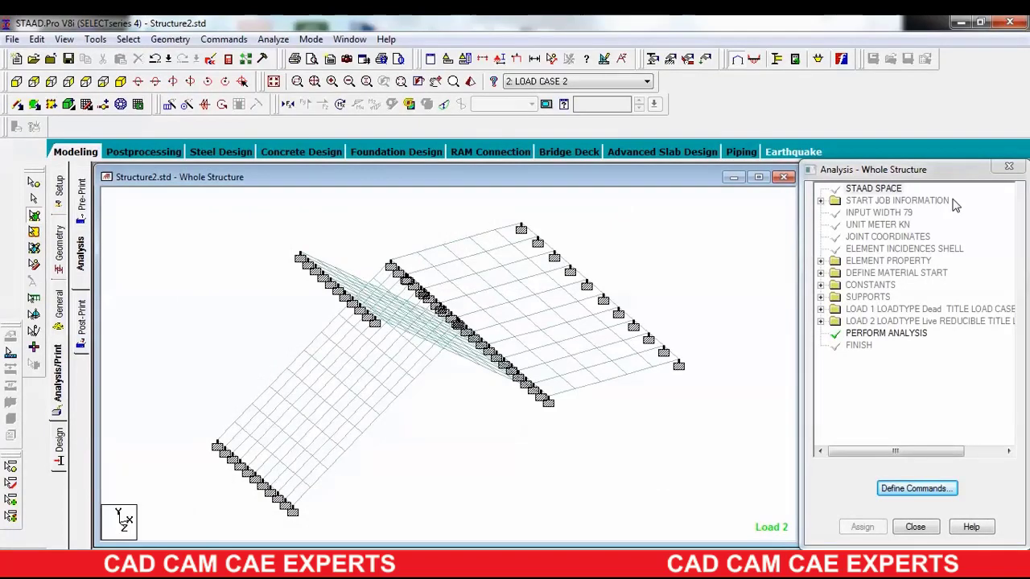